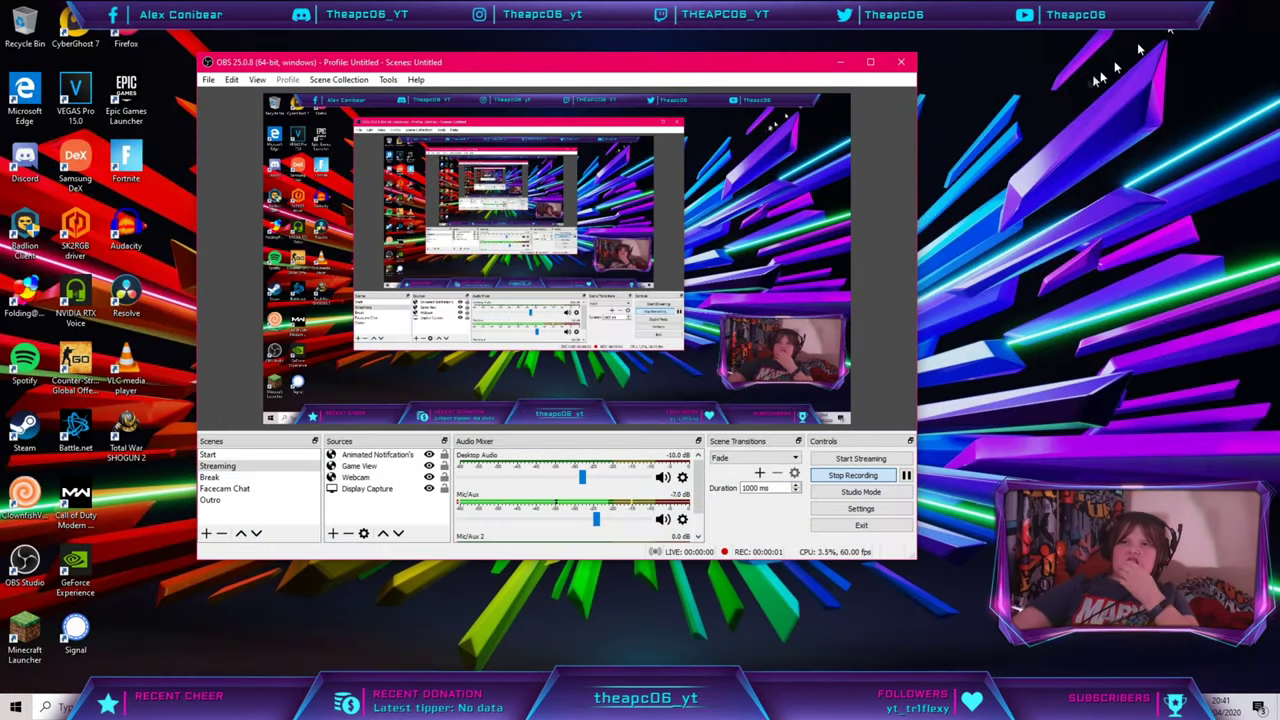
Minimize the OBS window, switch to the Discord window, and return to the desktop.
left_click(843, 62)
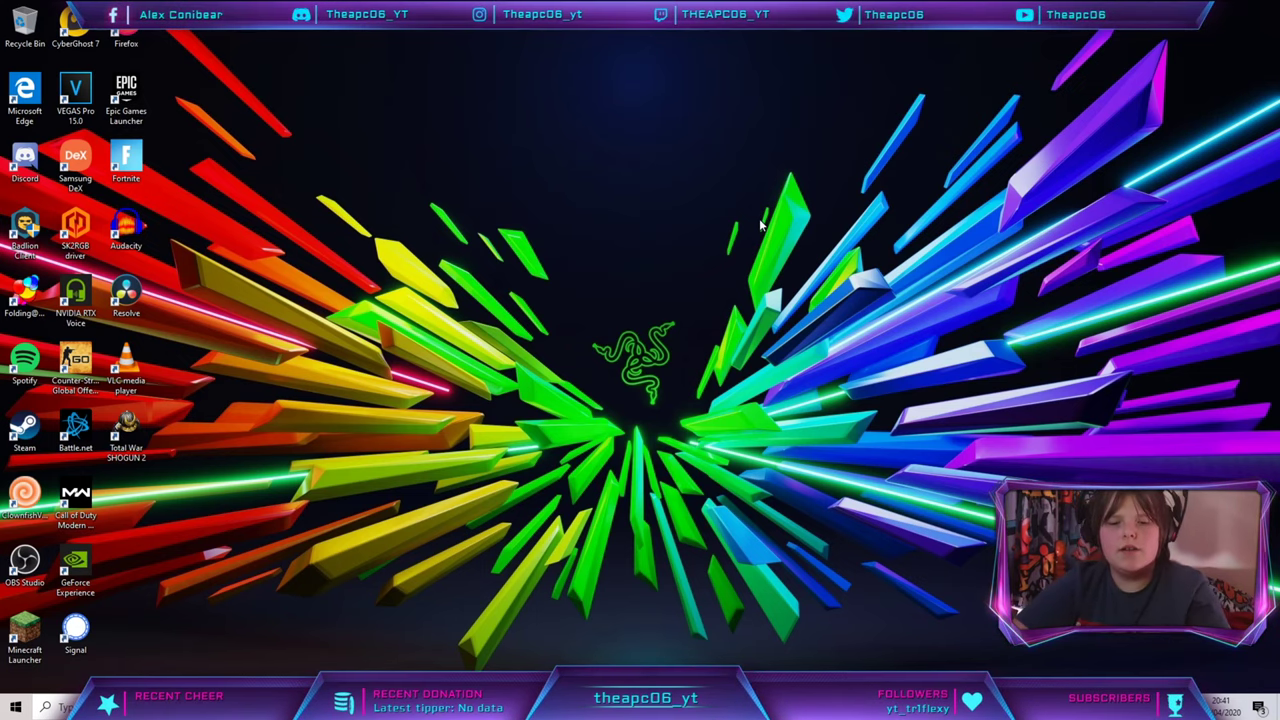
key("alt+Tab")
key("alt+Tab")
key("alt+Tab")
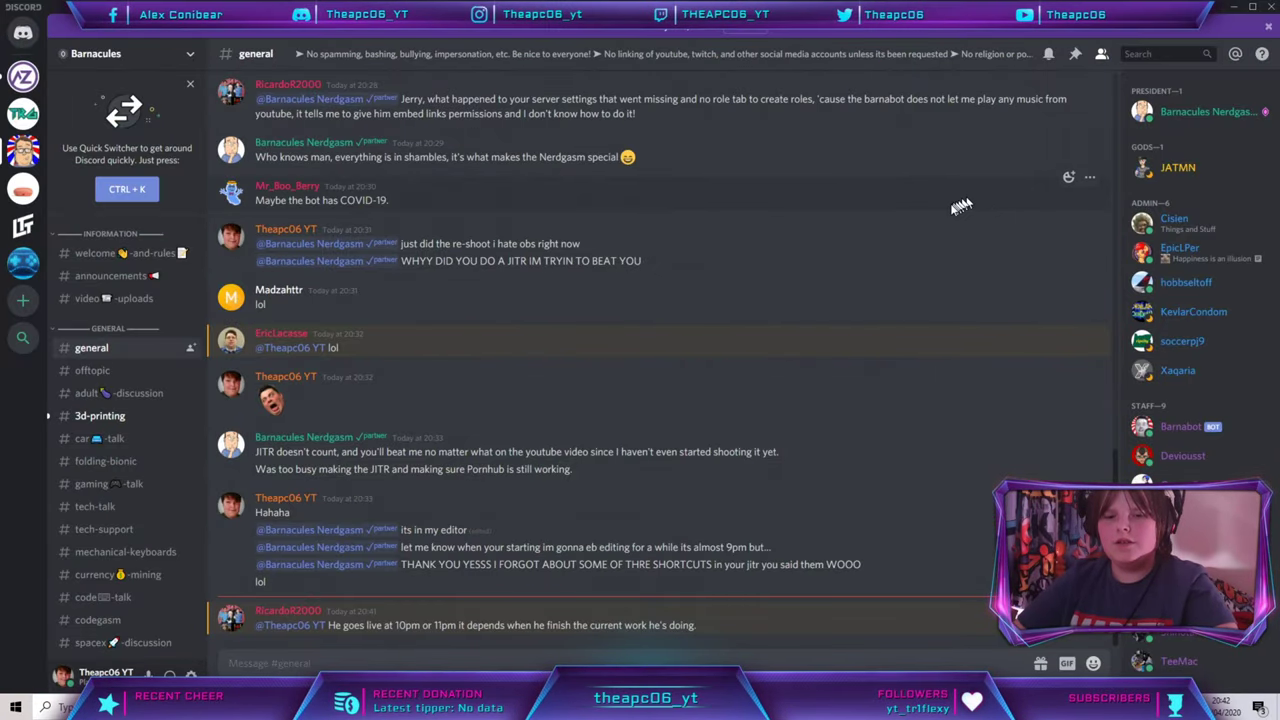
key("super+d")
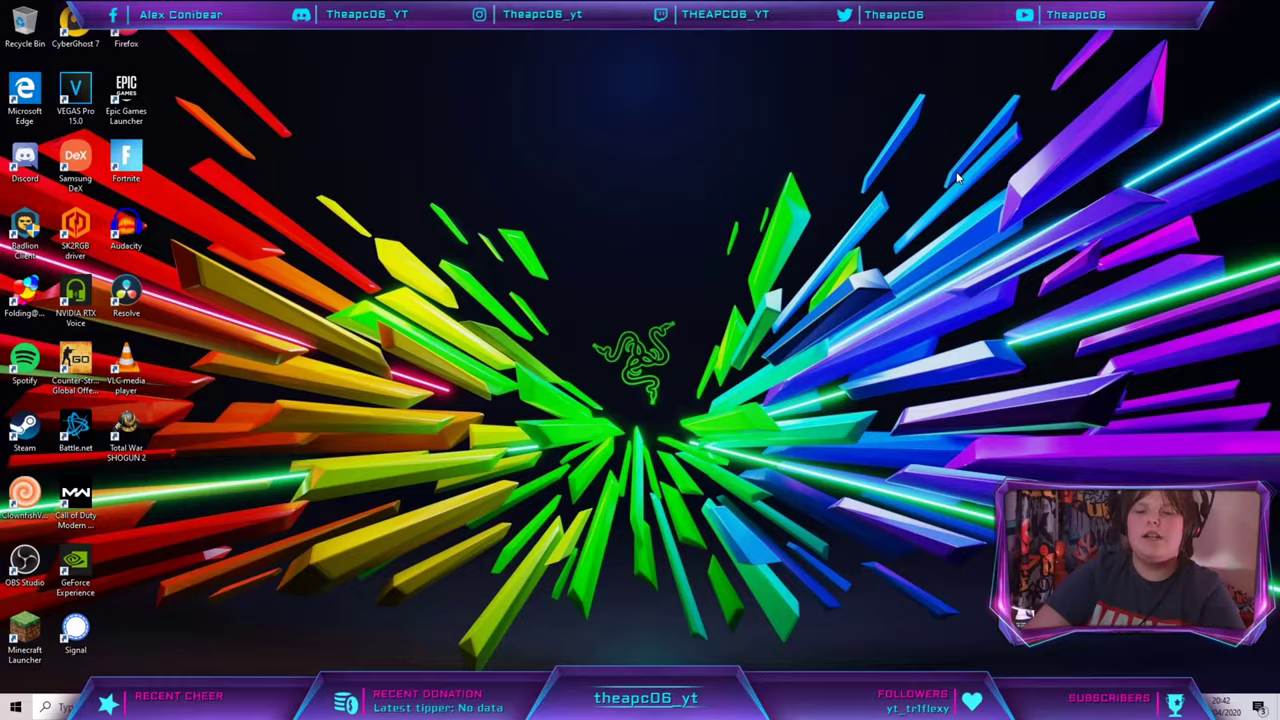
Open Settings, the System information page and the About Windows dialog, and show the desktop.
key("super+i")
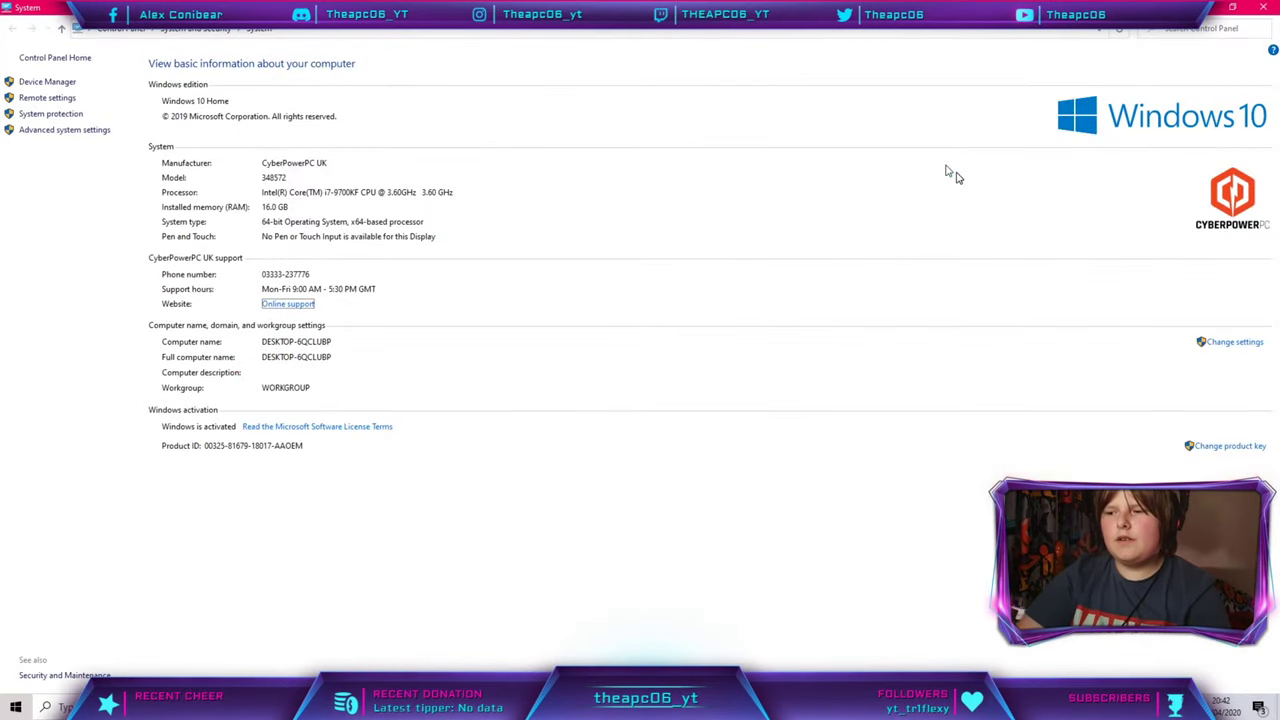
key("super")
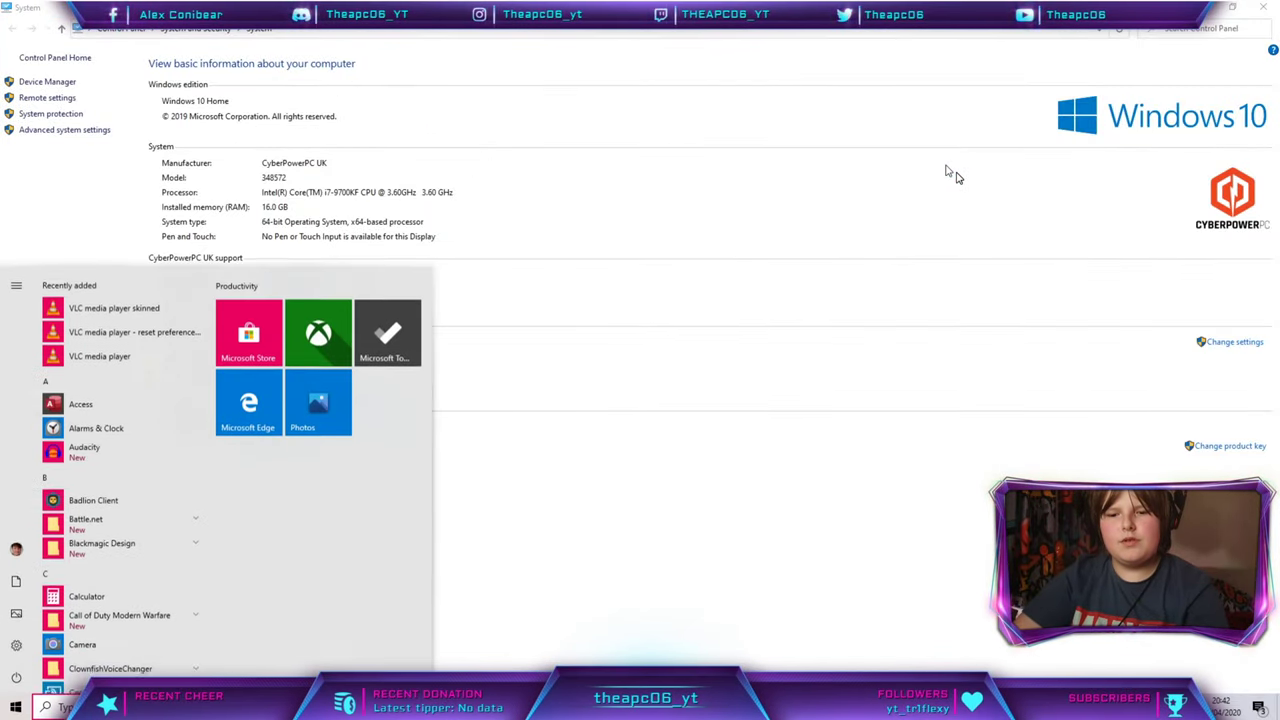
key("super+r")
key("Return")
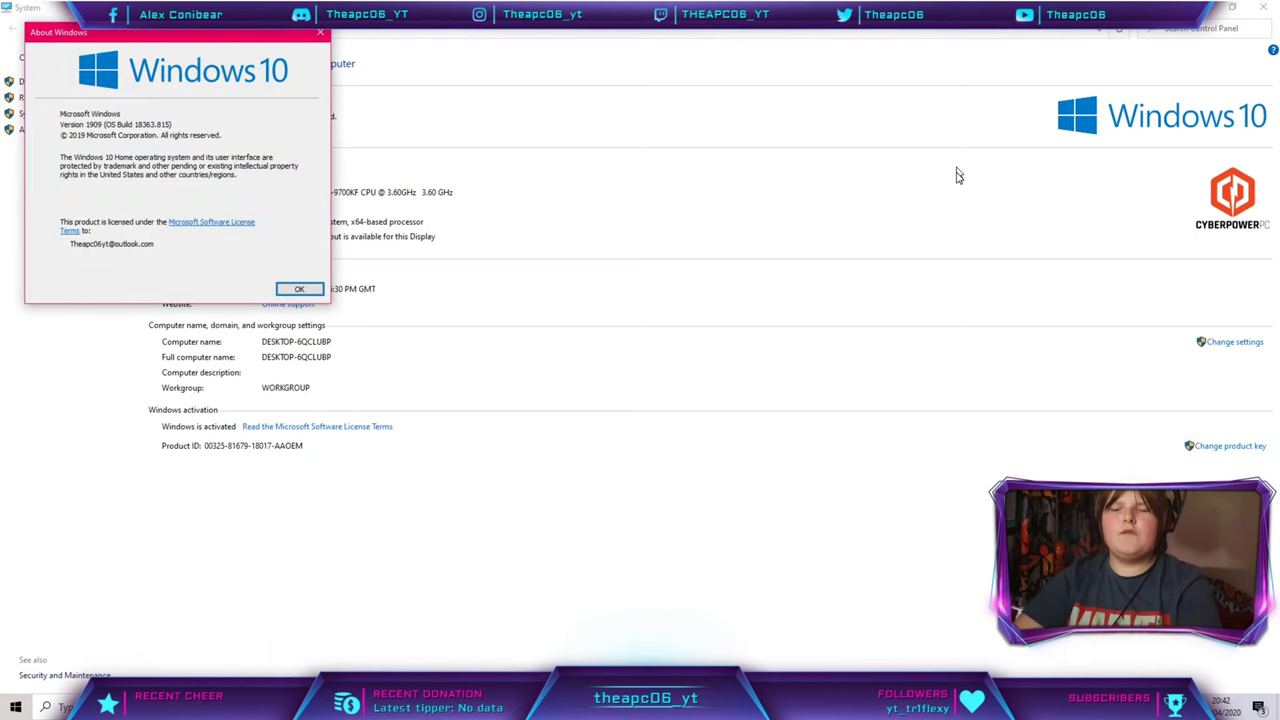
key("super+d")
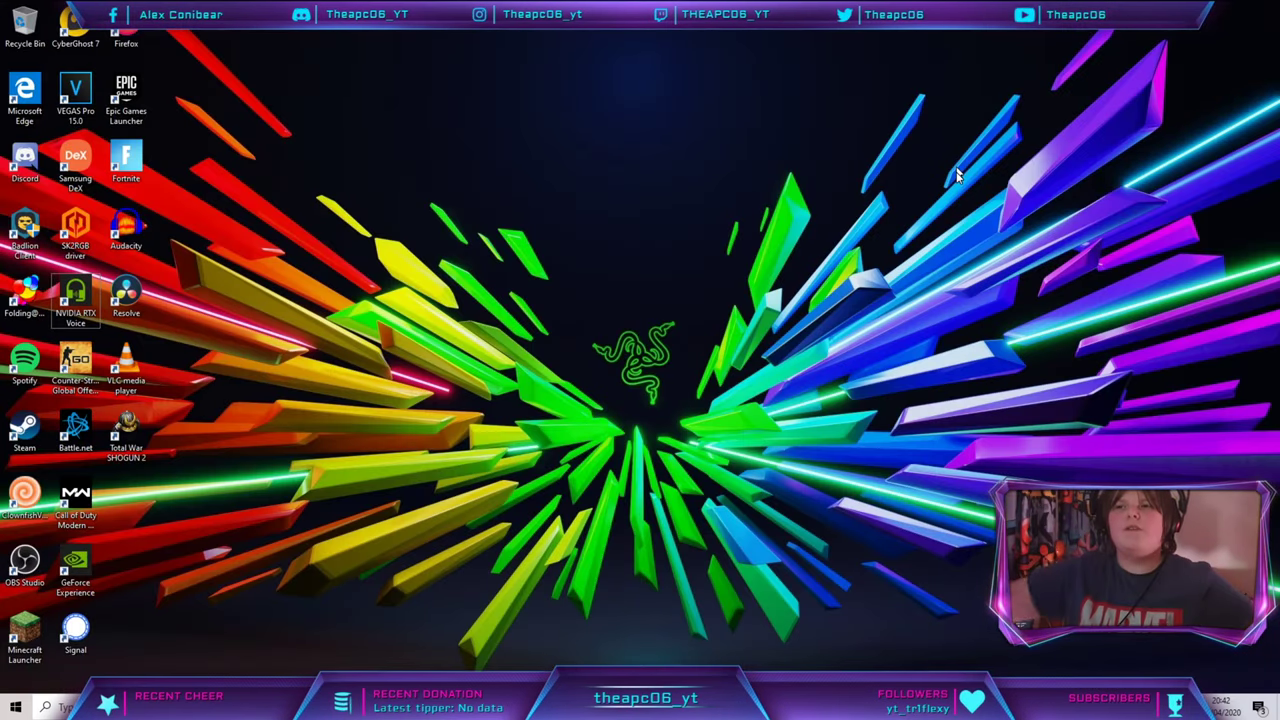
Cycle through the open windows in the window switcher and bring up the About Windows dialog.
key("alt+Tab")
key("alt+Tab")
key("alt+Tab")
key("alt+Tab")
key("alt+Tab")
key("alt+Tab")
key("alt+Tab")
key("alt+Tab")
key("alt+Tab")
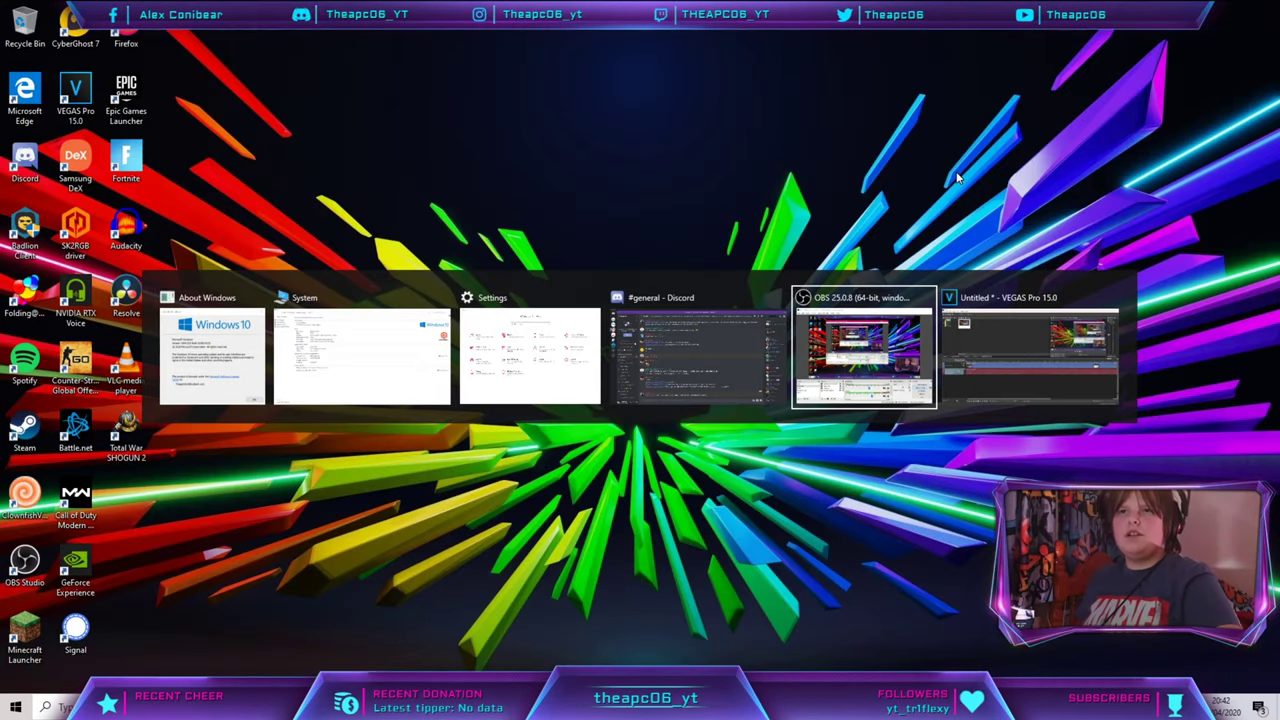
key("alt+Tab")
key("alt+Tab")
key("alt+Tab")
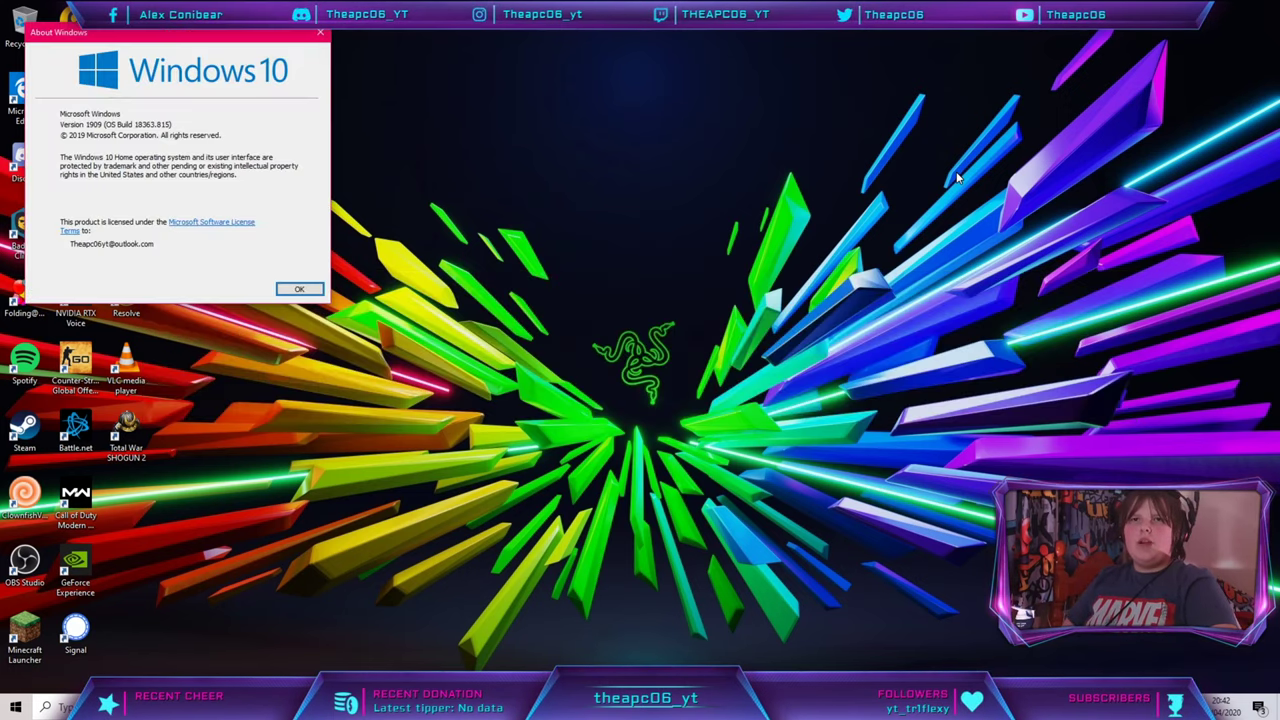
Close the About Windows dialog, the System window and the Settings window.
key("Return")
key("super")
key("super")
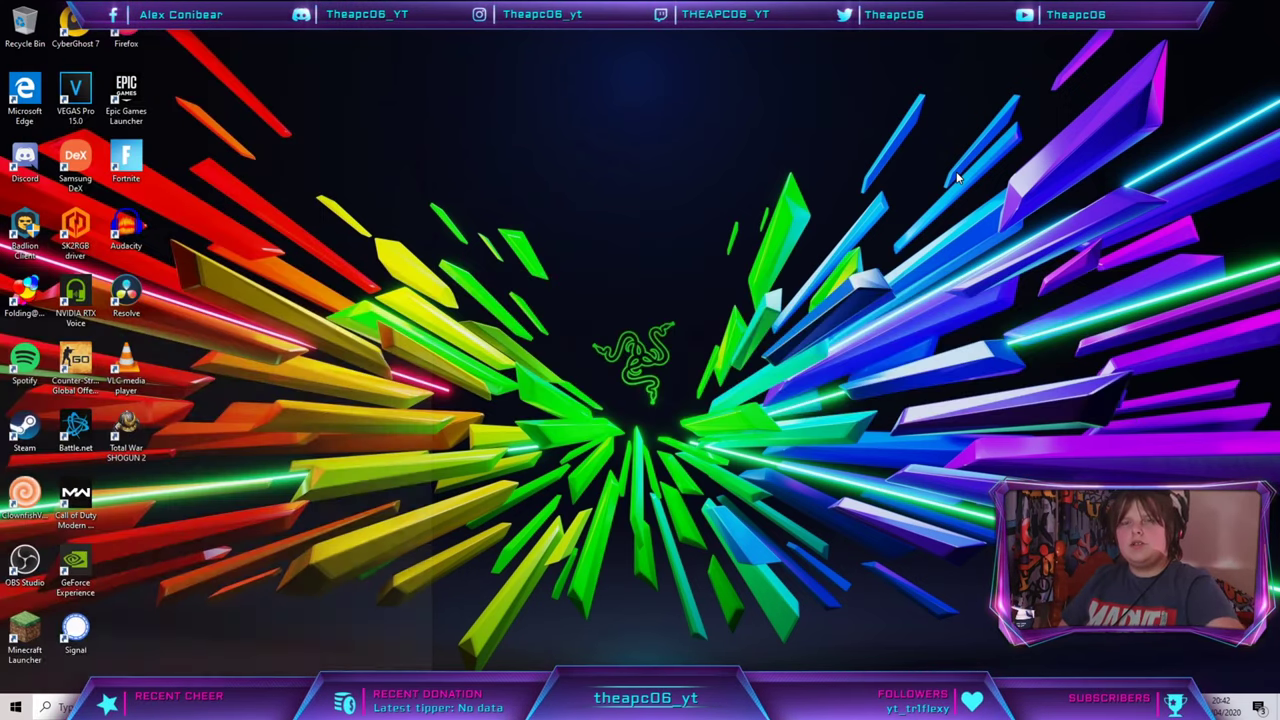
key("alt+Tab")
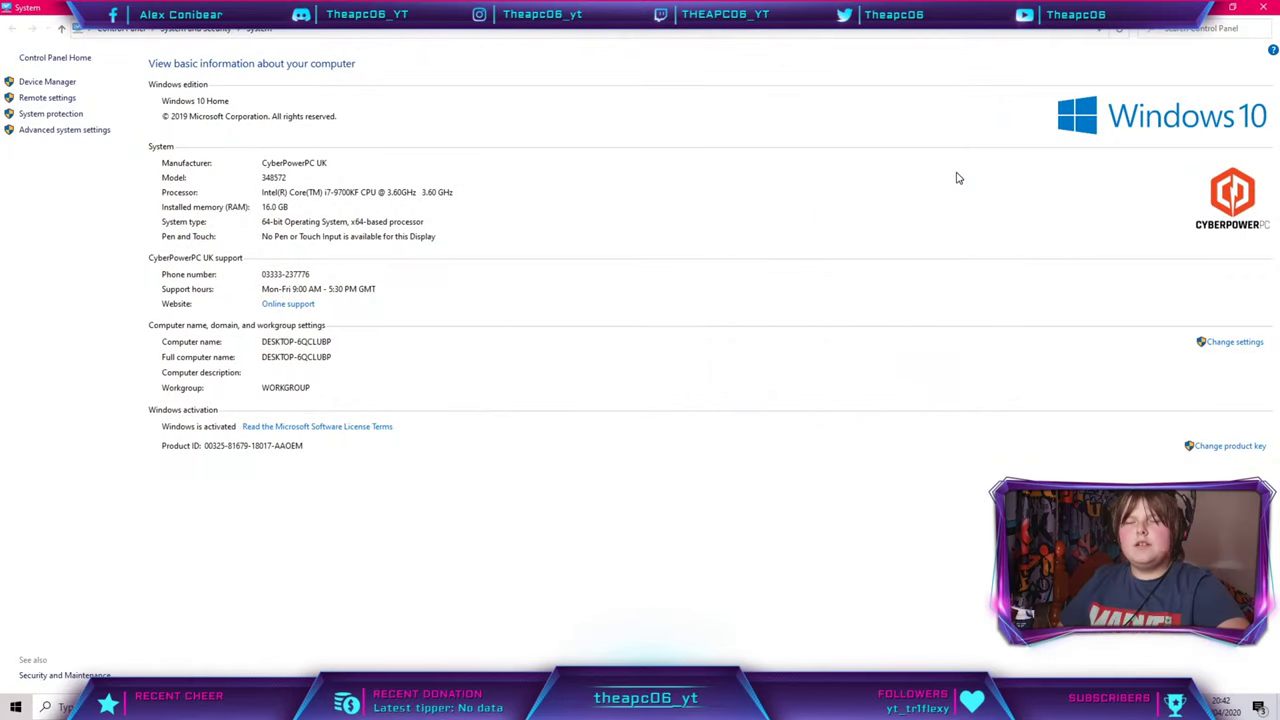
key("alt+F4")
key("alt+Tab")
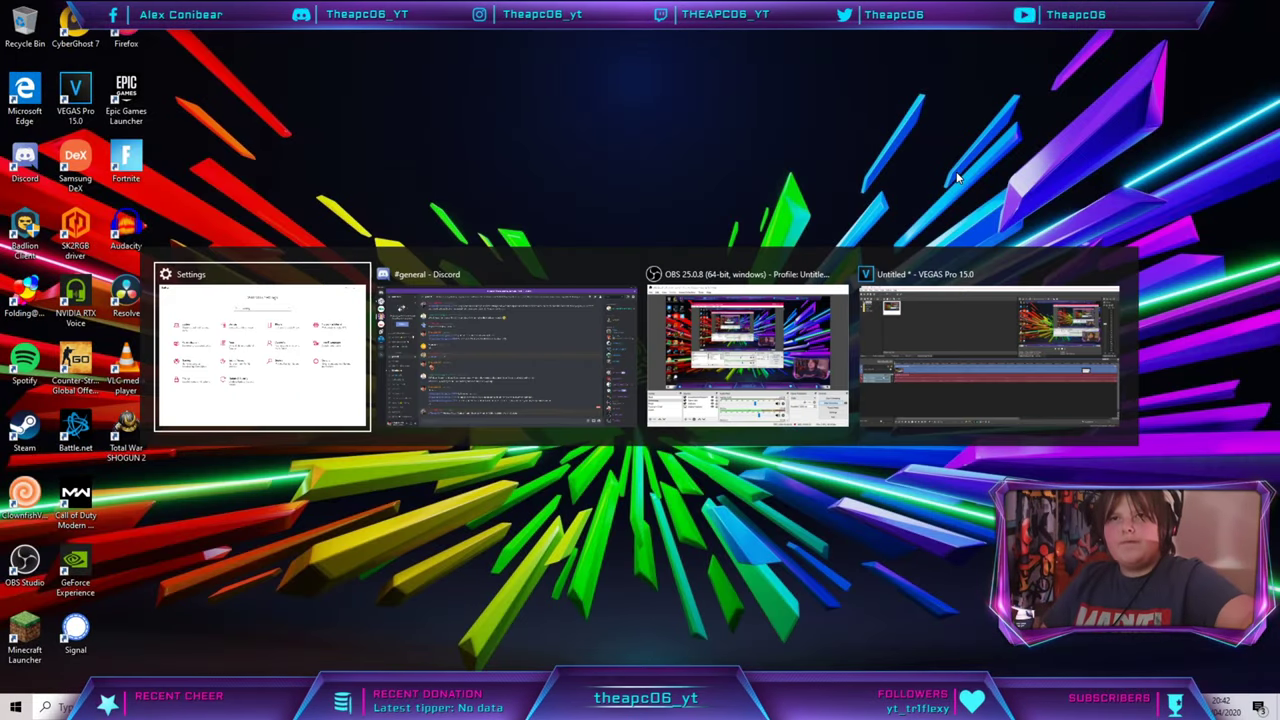
key("alt+F4")
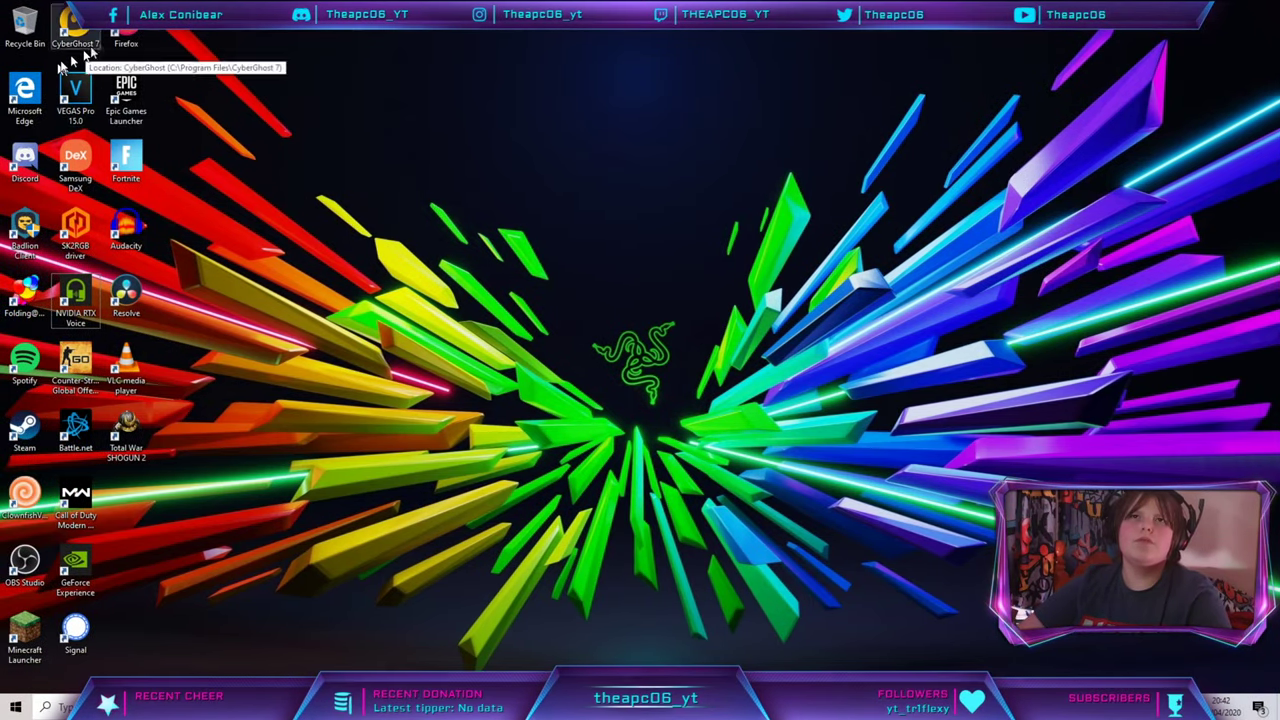
Open Firefox, search the web for "fgadoji;hrfgsdhjkl;fgdhljkfgn", and add a new virtual desktop.
double_click(125, 28)
type("fgadoj;hrfgsdhjkl;fgdhljkfgn")
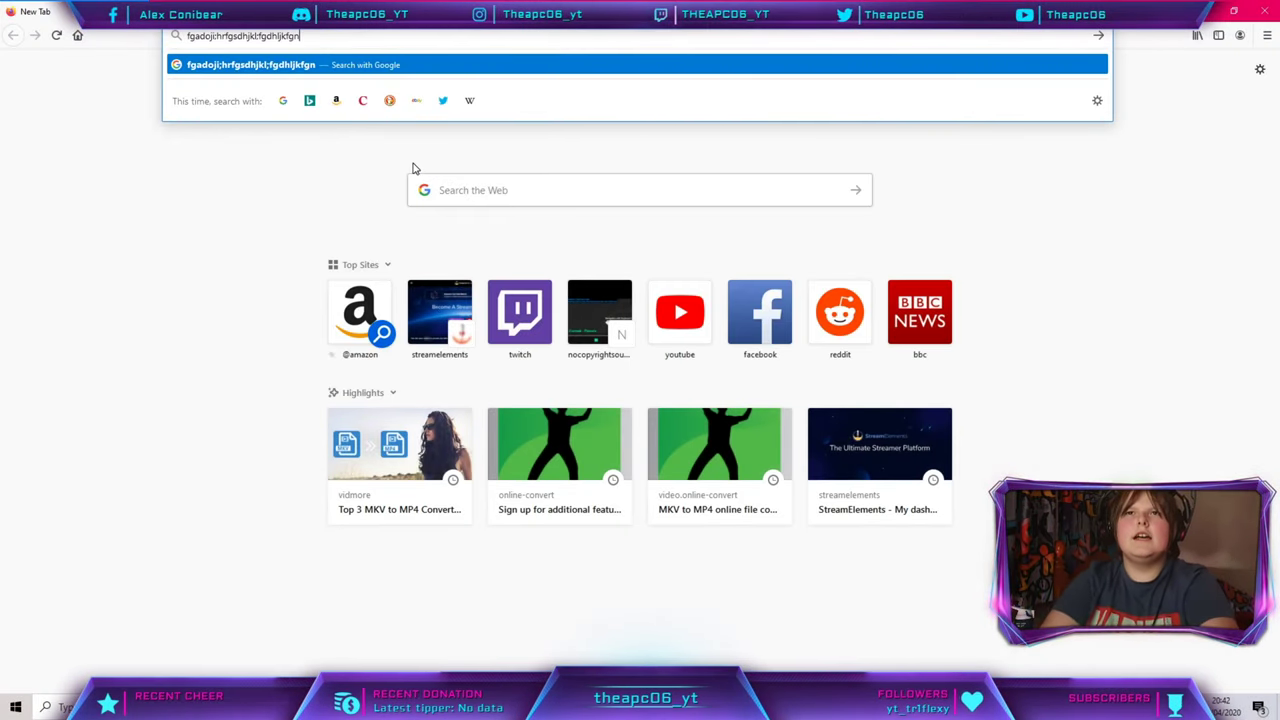
key("Return")
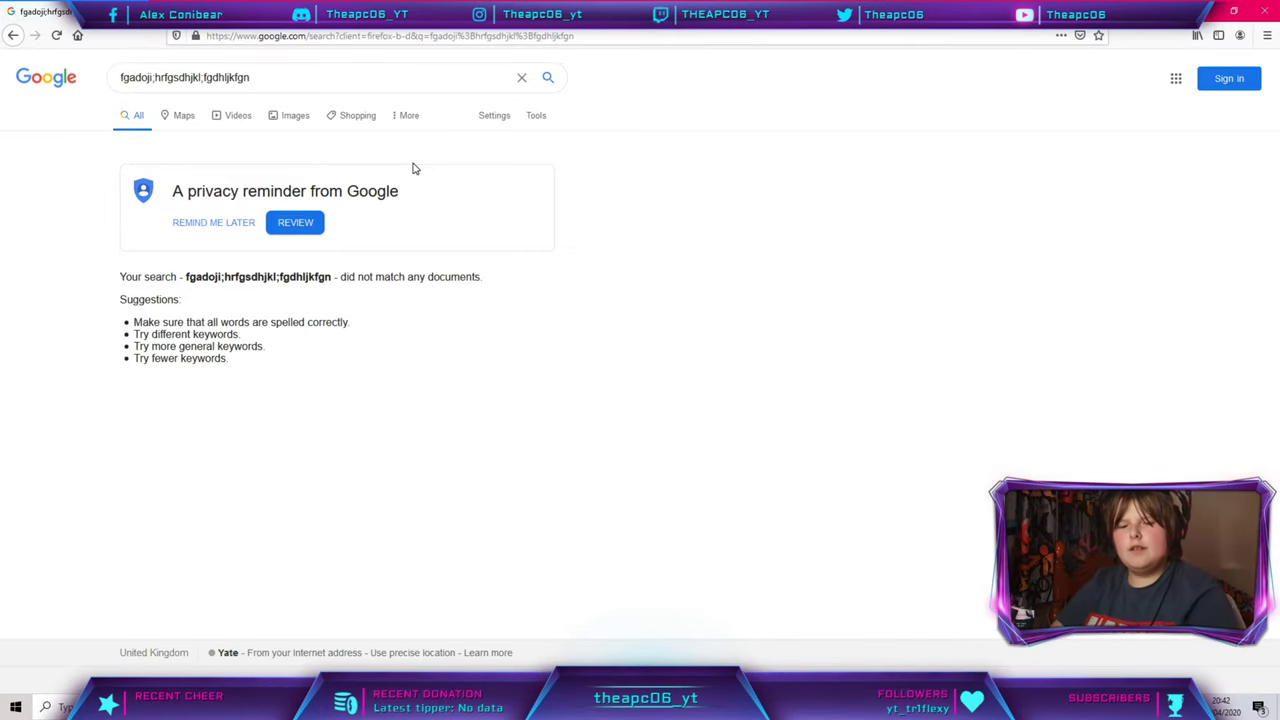
key("alt+F4")
Open Microsoft Edge, search for "rejiphrfdhidfgohfghjfoglkh;l", and move on to an empty virtual desktop.
key("super")
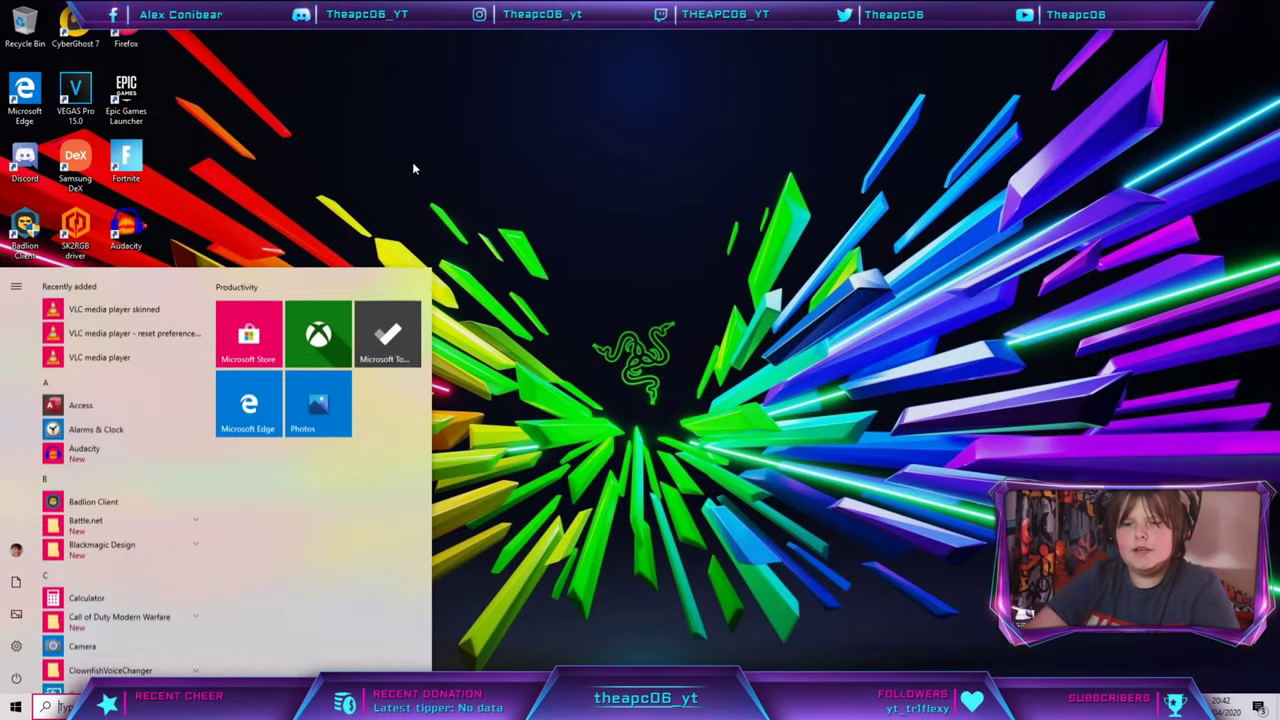
type("edge")
key("Return")
type("rejiphrfdhidfgohfghjfoglkh;l")
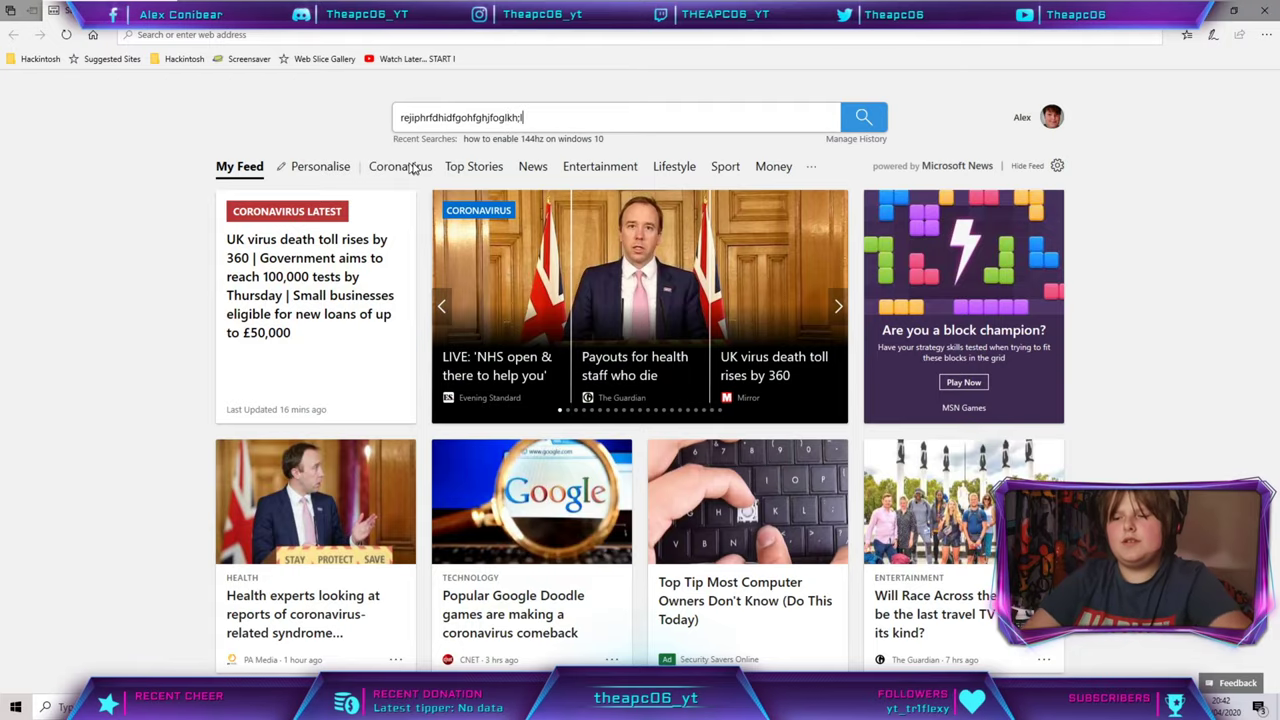
key("Return")
key("alt+F4")
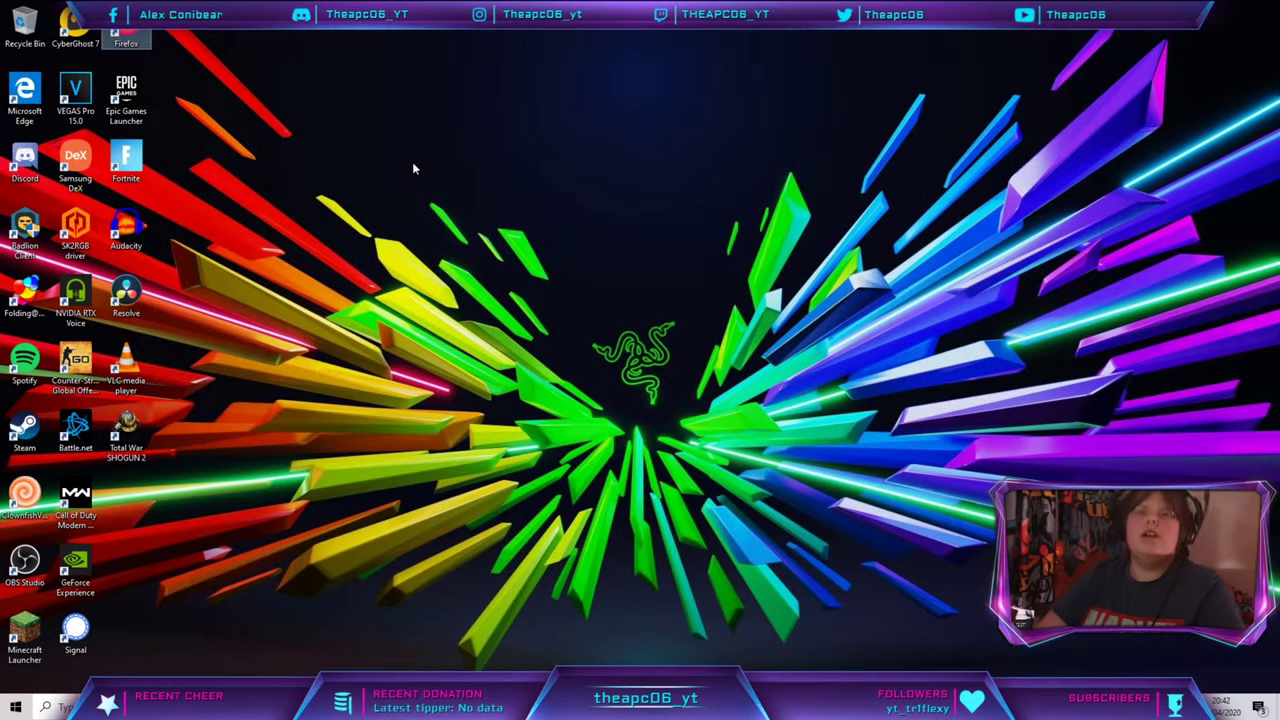
Open Control Panel and create another virtual desktop.
key("super")
type("control")
key("Return")
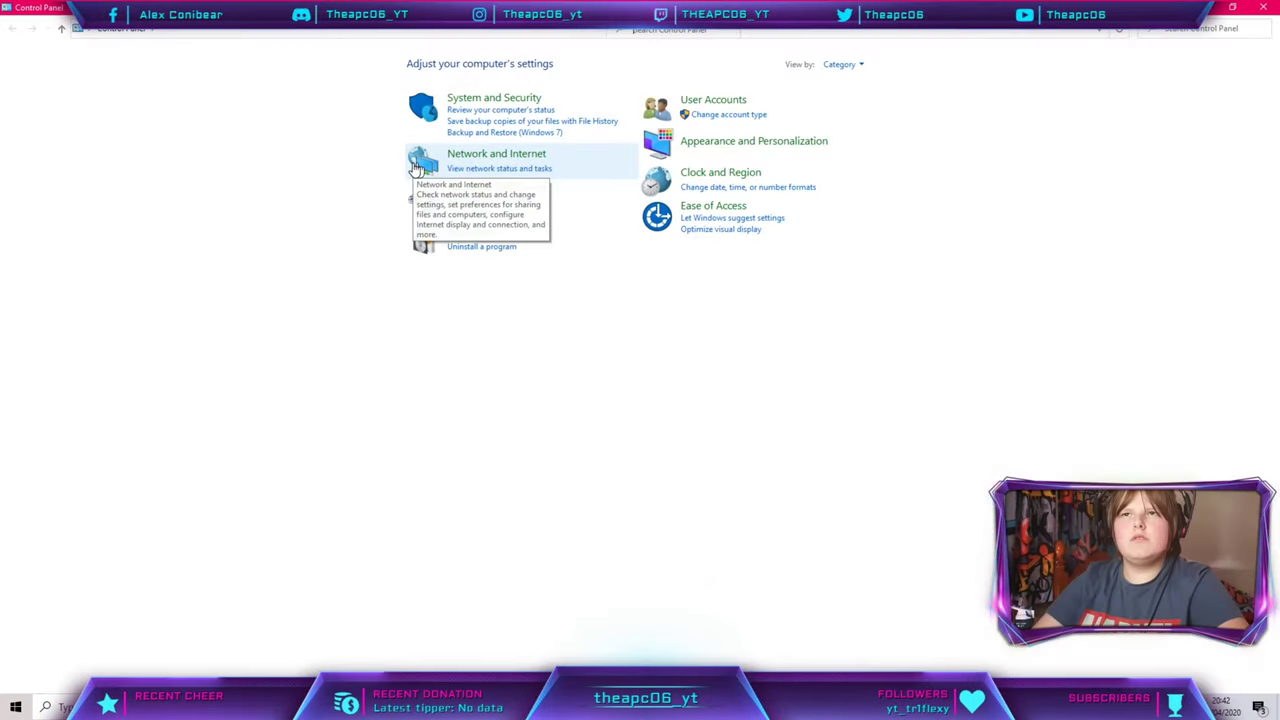
key("super+Down")
key("ctrl+super+d")
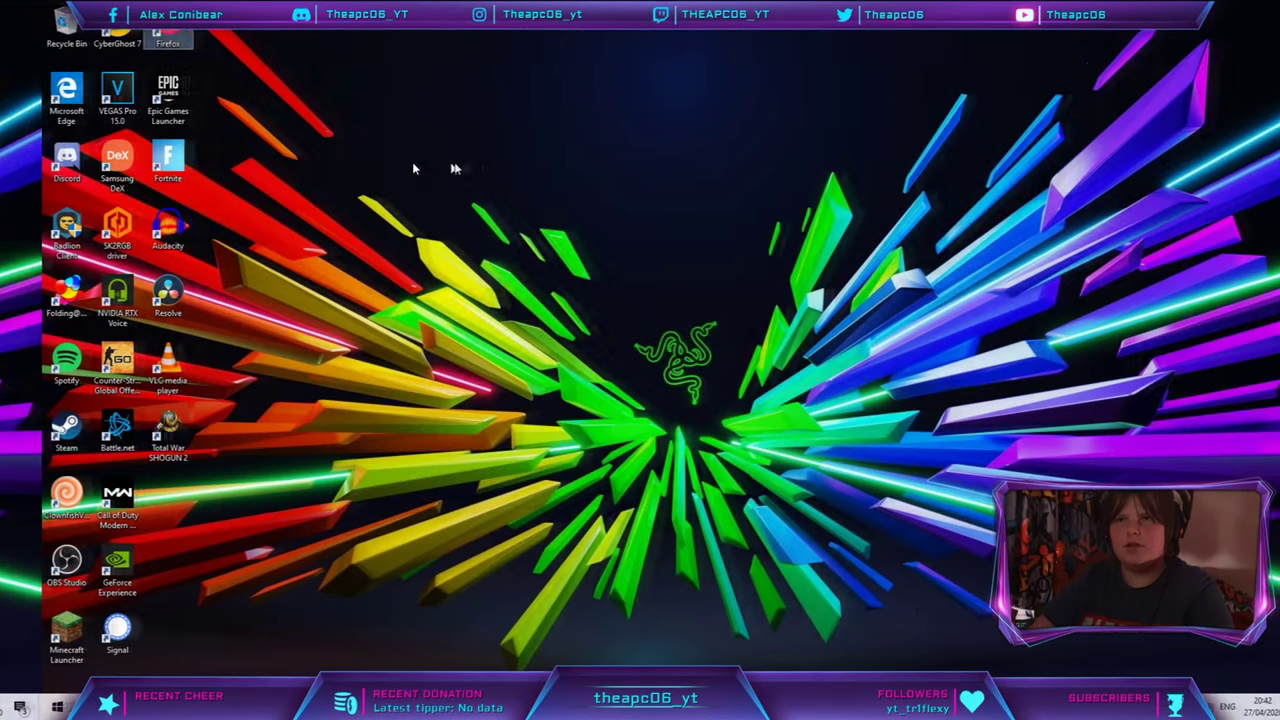
key("super")
key("super")
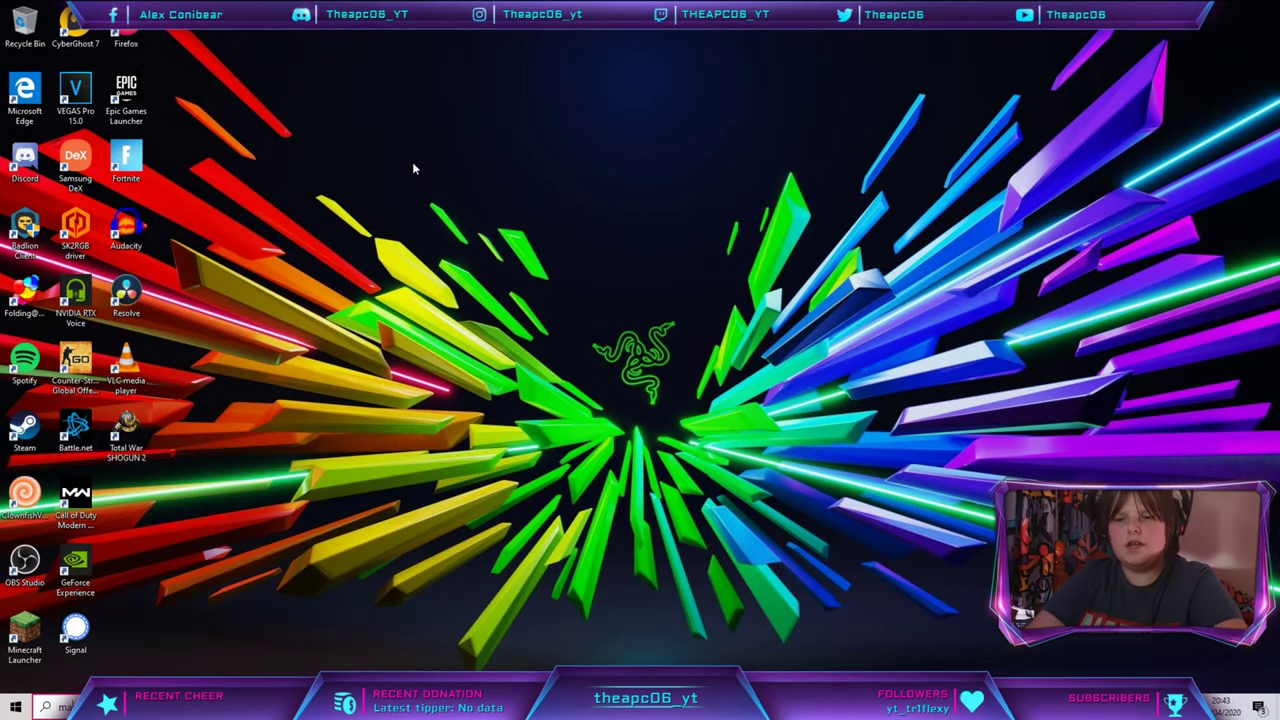
key("super")
type("mail")
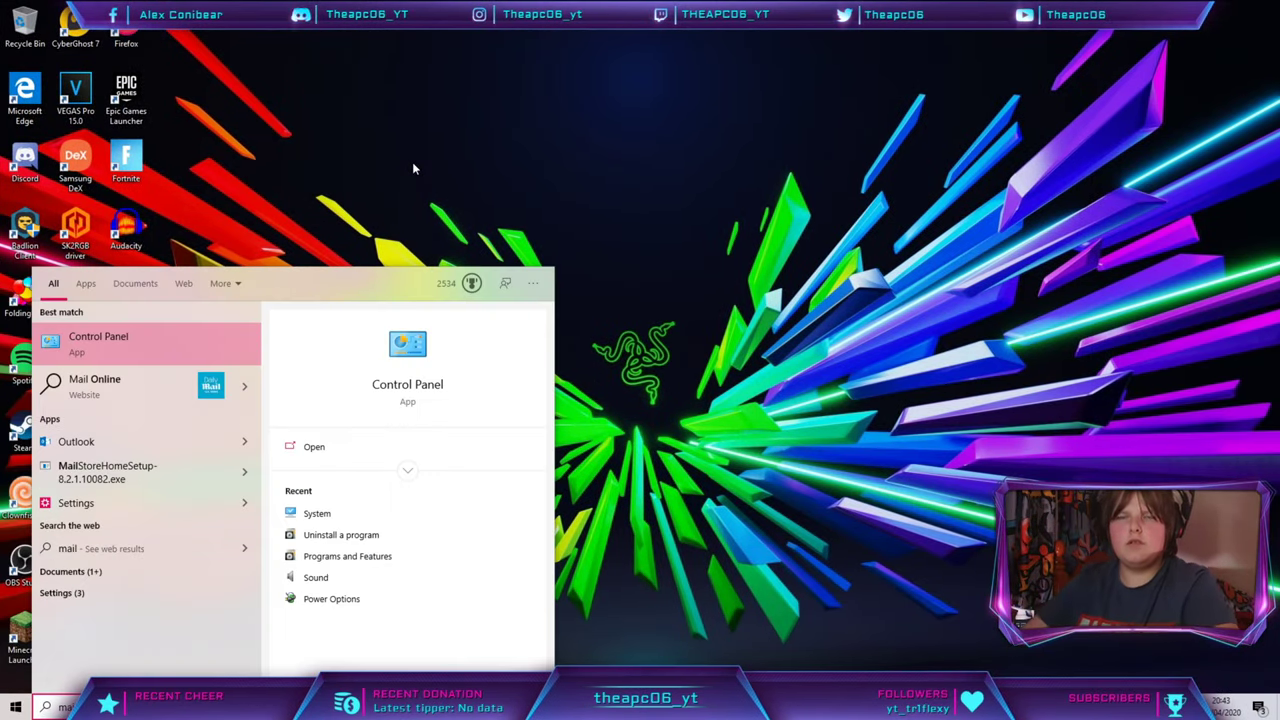
key("super")
key("super")
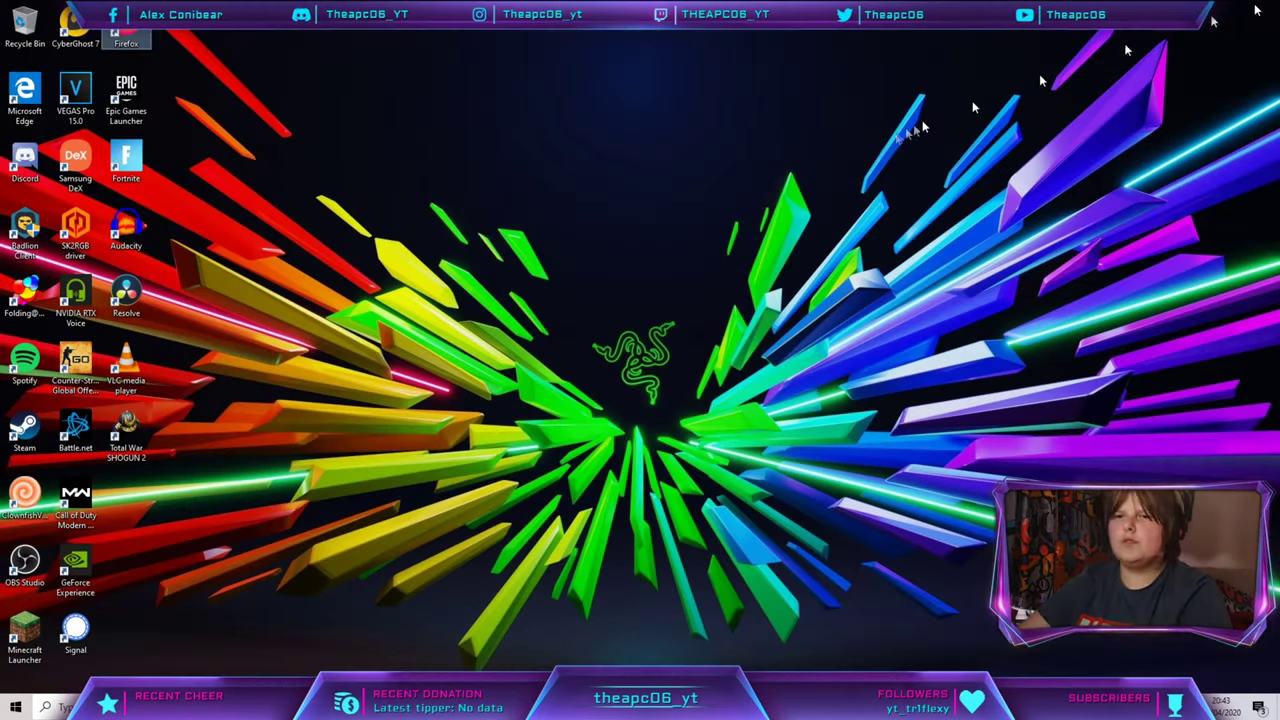
Open the Photos app on the current virtual desktop.
key("super")
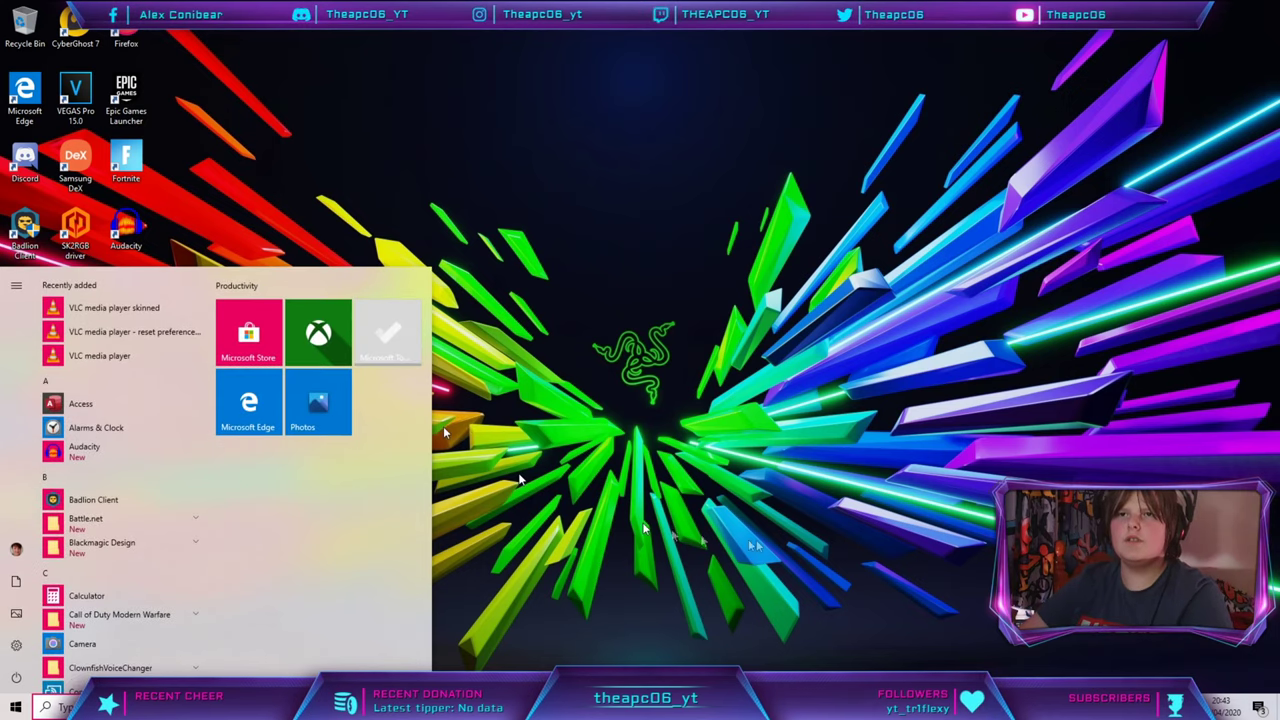
left_click(318, 405)
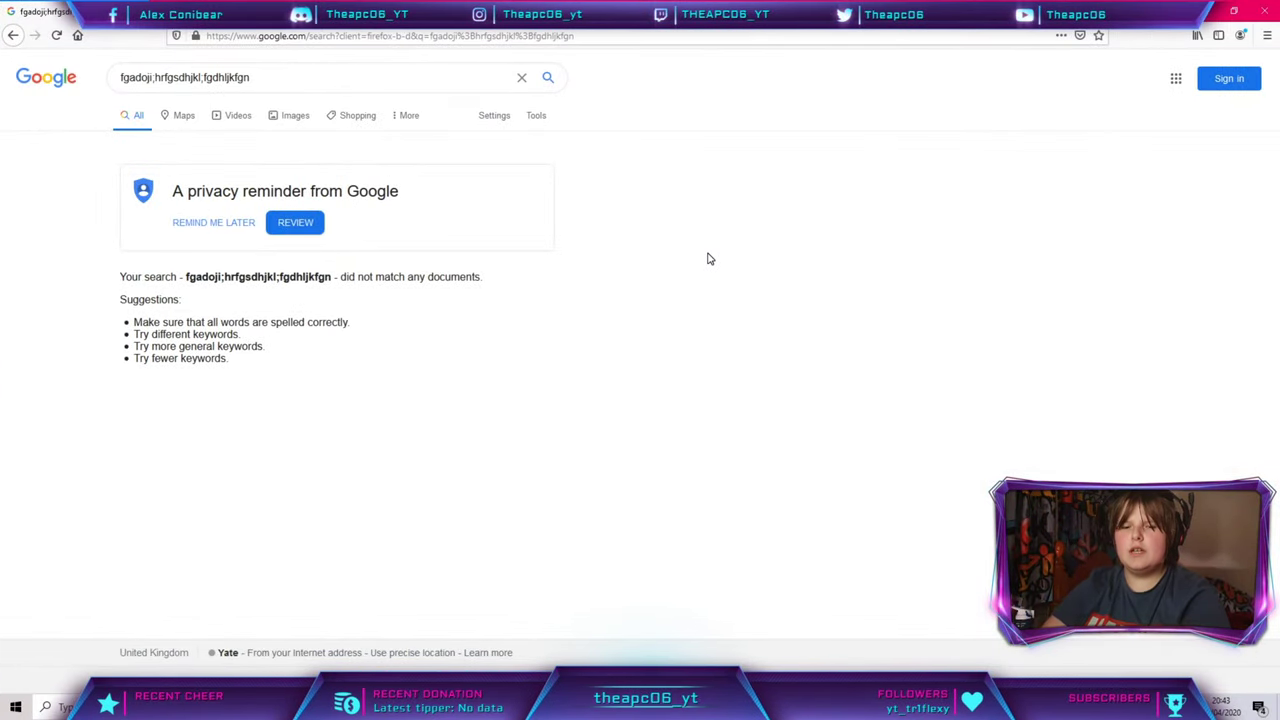
Show all virtual desktops in Task View, close the extra ones one by one, and return to the remaining desktop with Firefox.
key("super+Tab")
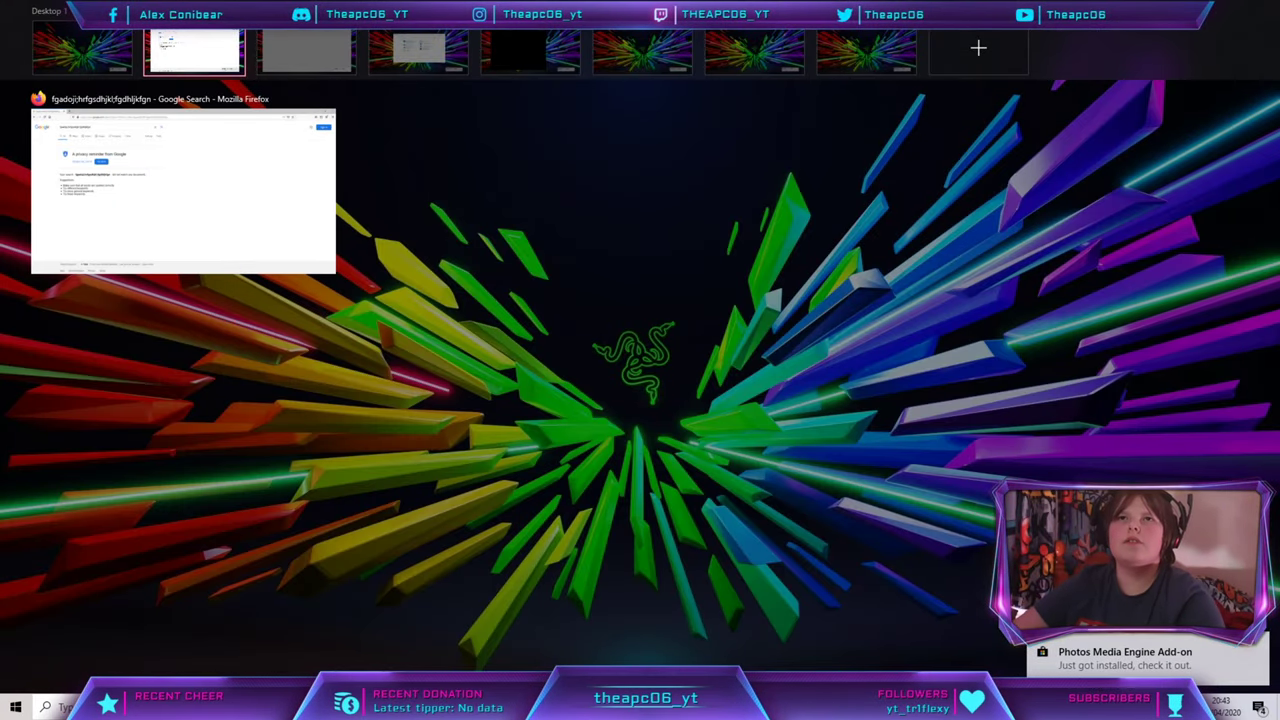
key("ctrl+super+F4")
key("ctrl+super+F4")
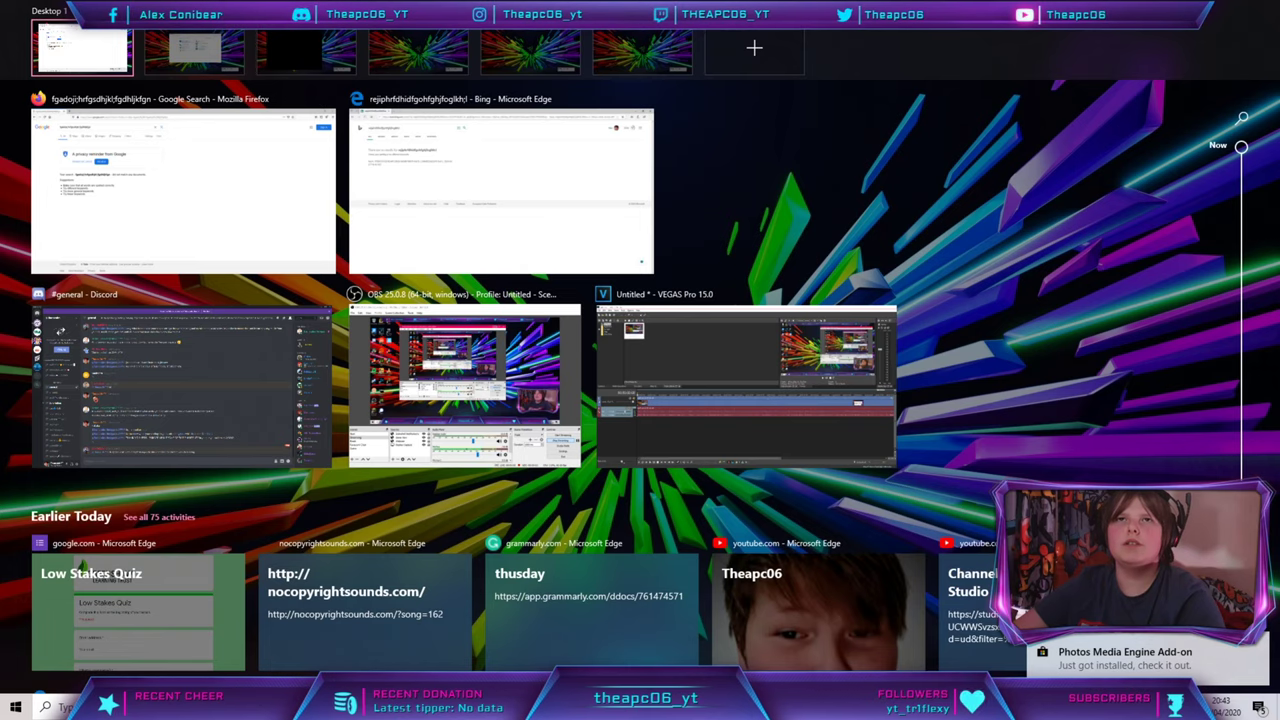
key("ctrl+super+F4")
key("ctrl+super+F4")
key("ctrl+super+F4")
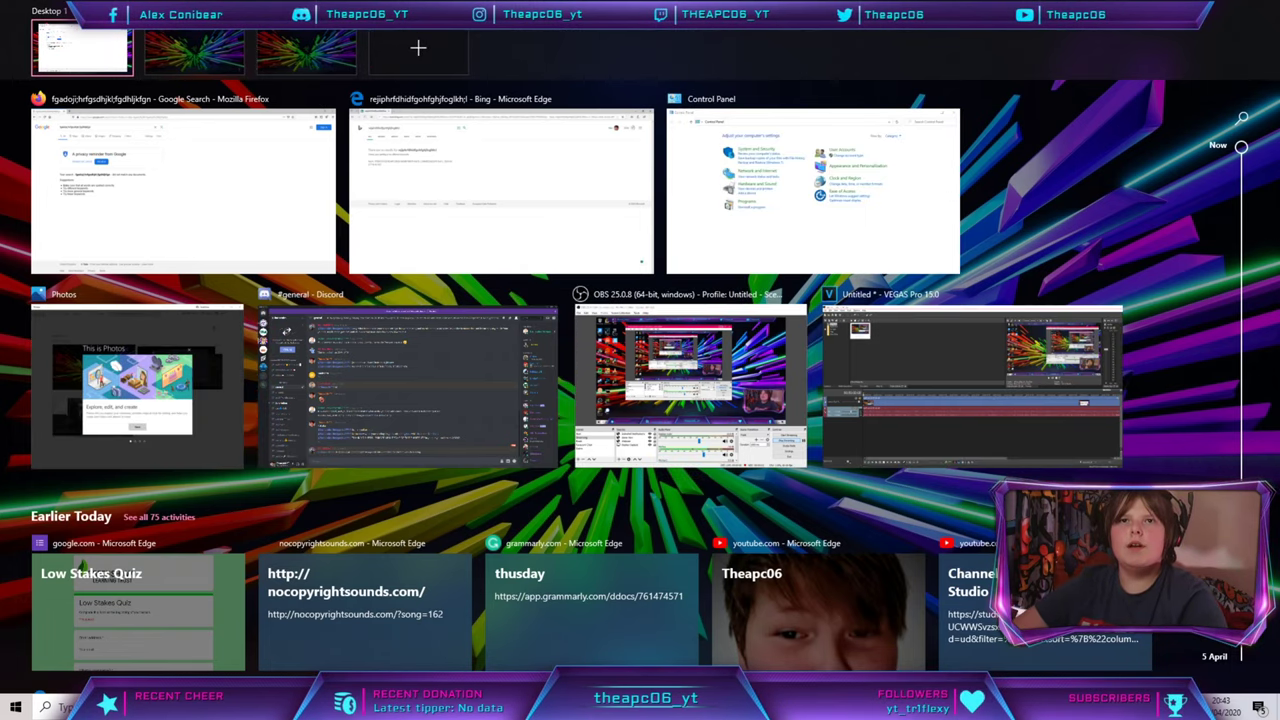
key("ctrl+super+F4")
key("ctrl+super+F4")
left_click(100, 80)
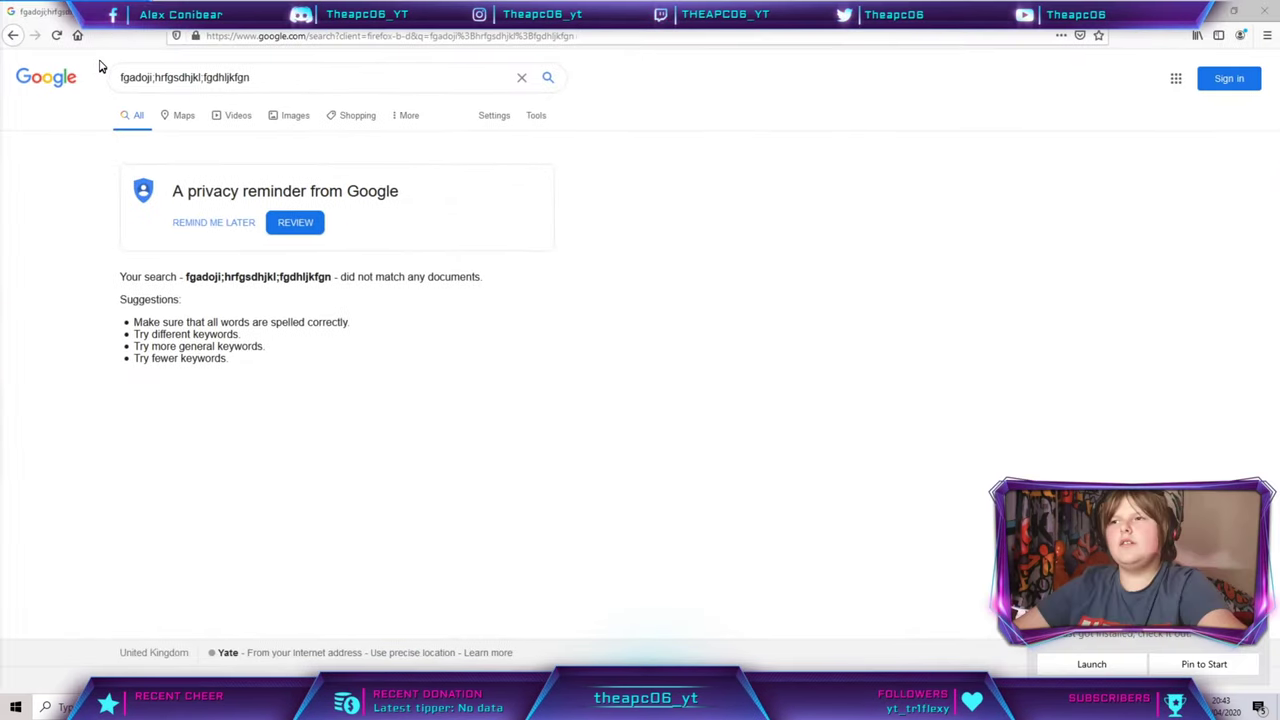
Close the Firefox, Edge, Control Panel and Photos windows.
left_click(1262, 6)
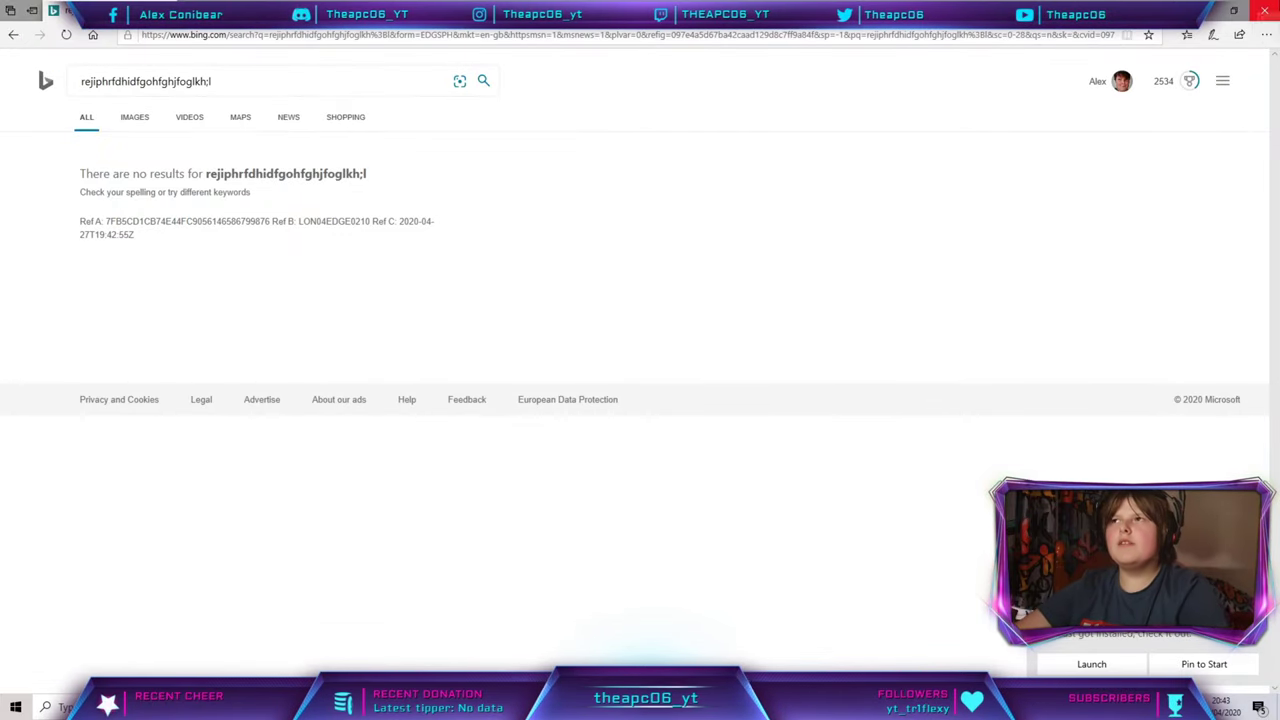
left_click(1262, 8)
left_click(1005, 150)
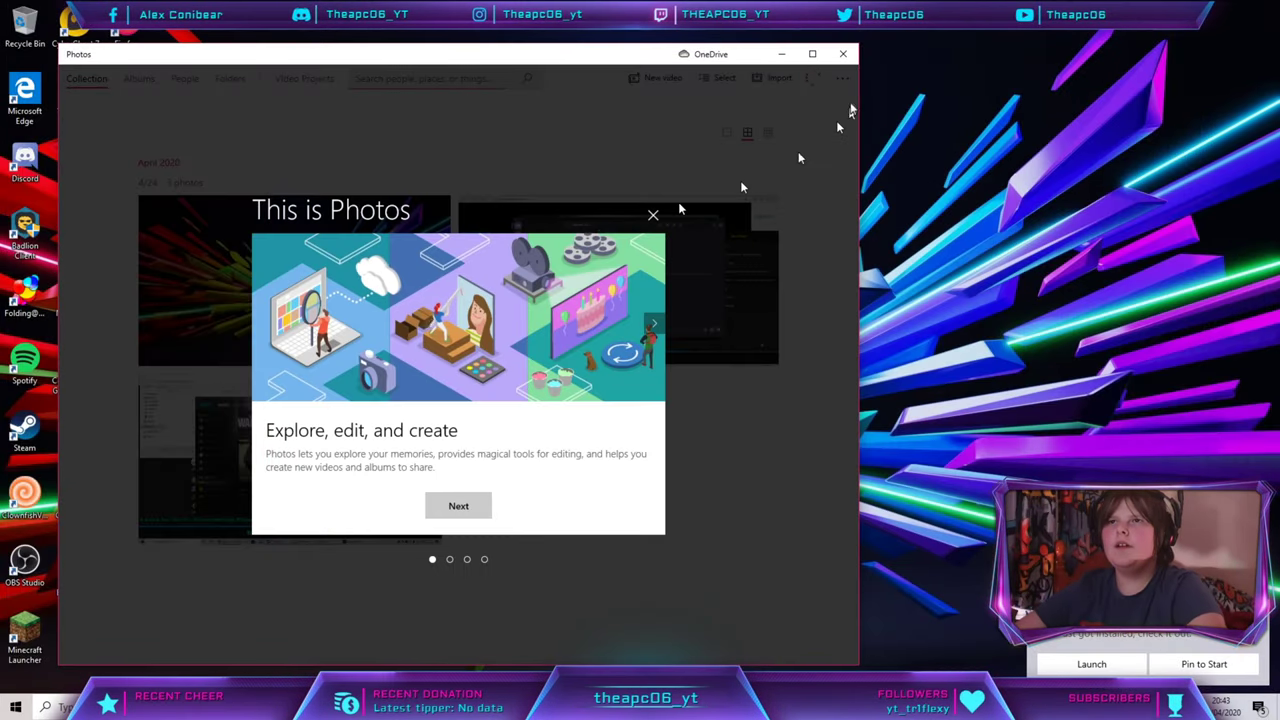
left_click(843, 54)
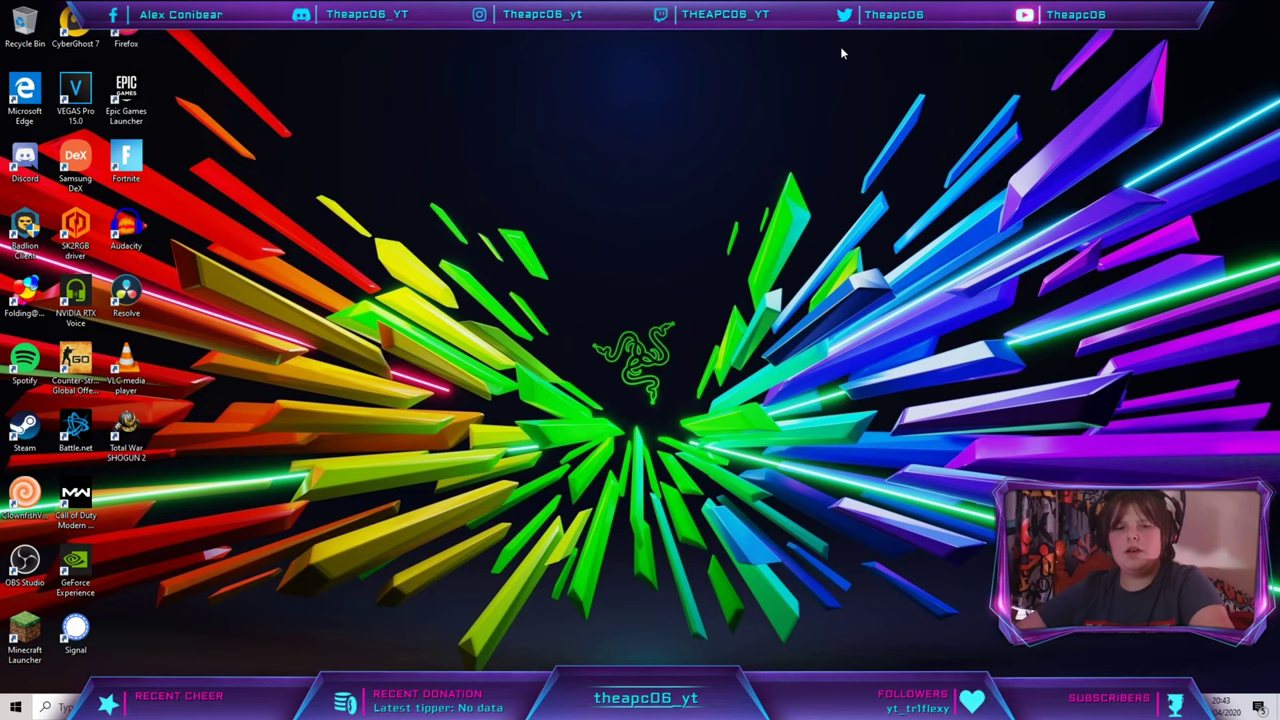
Check the remaining windows and desktops in Task View, and switch back to the OBS window.
key("super+Tab")
left_click(836, 48)
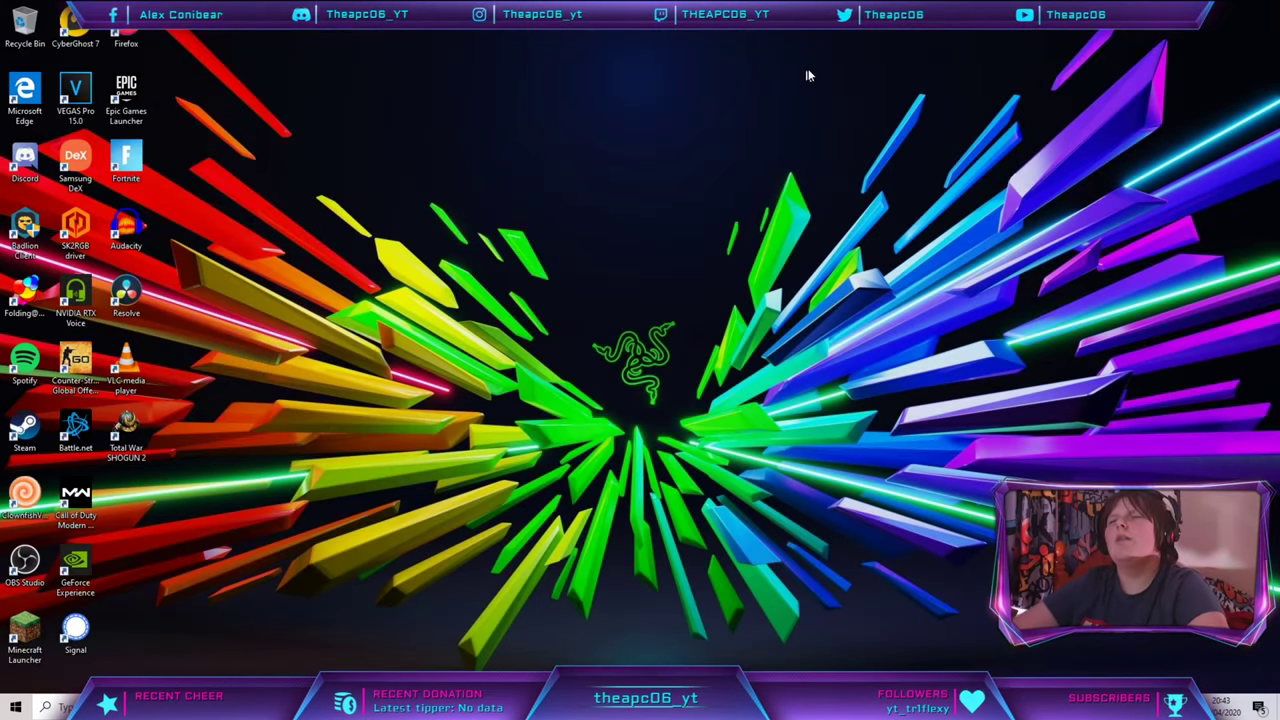
key("alt+Tab")
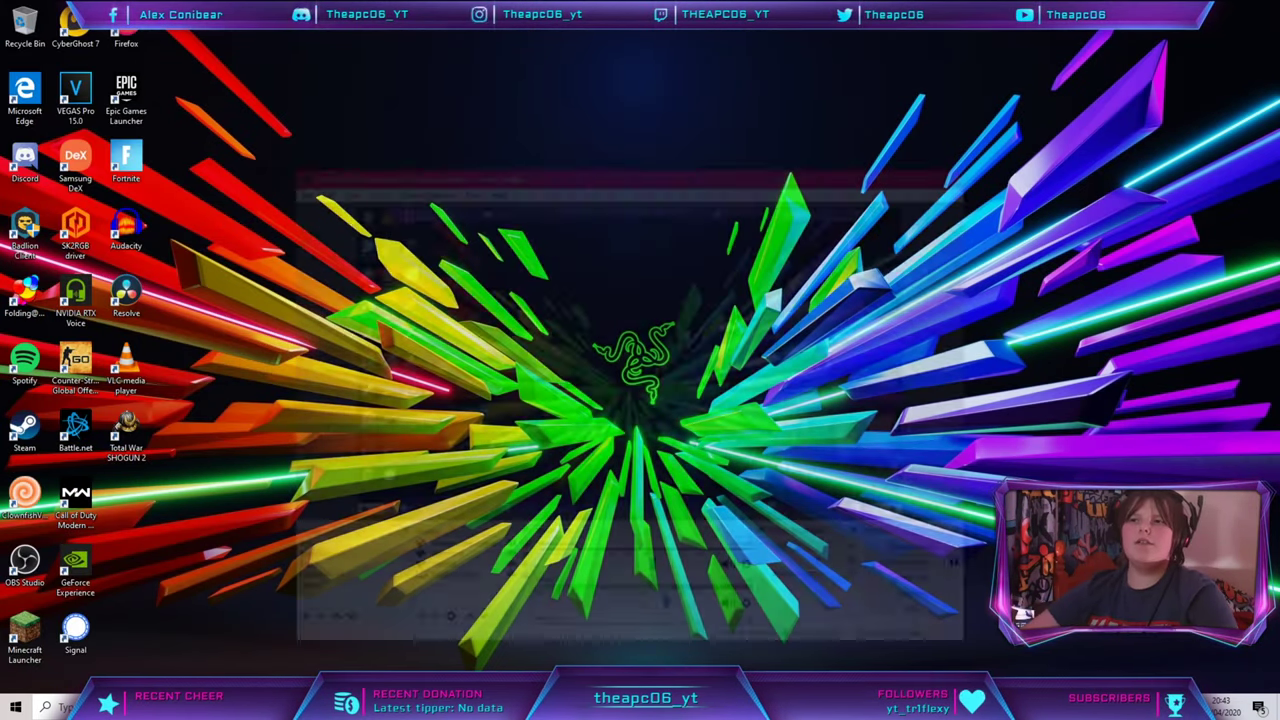
left_click(274, 490)
left_click(272, 489)
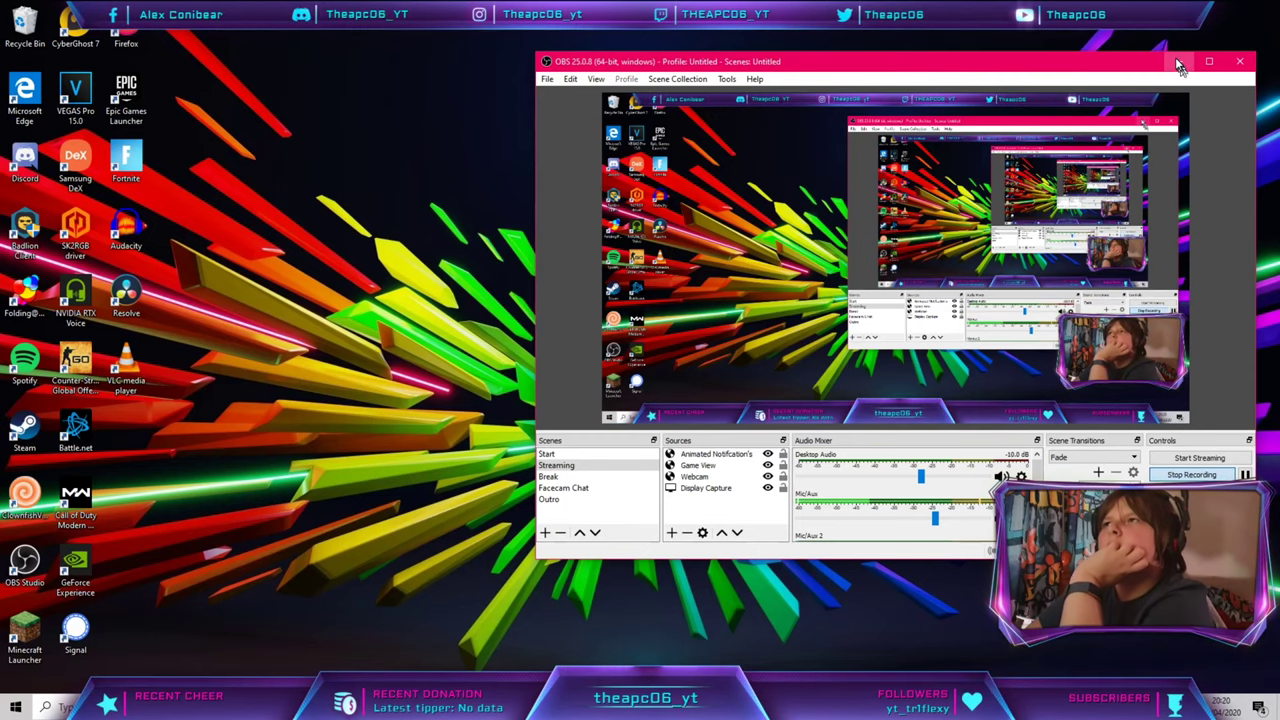
Minimize the OBS window and empty the Recycle Bin, confirming the permanent deletion.
left_click(1178, 61)
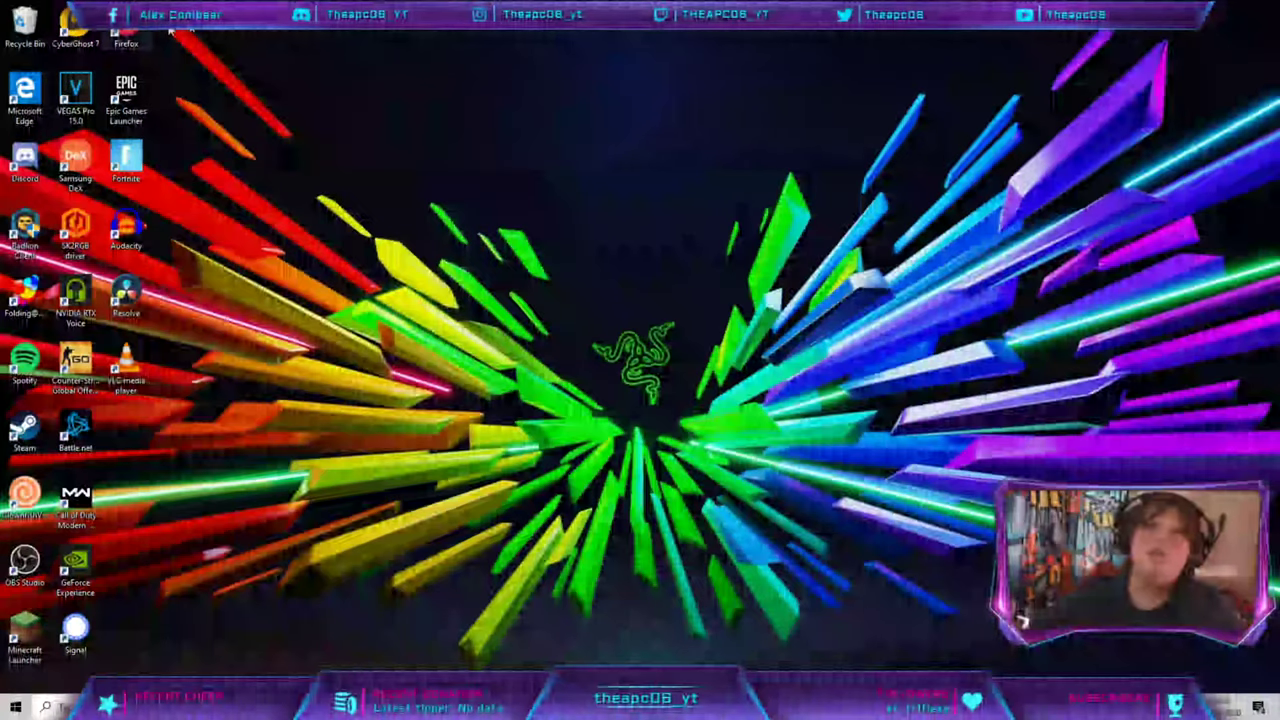
right_click(25, 22)
left_click(87, 39)
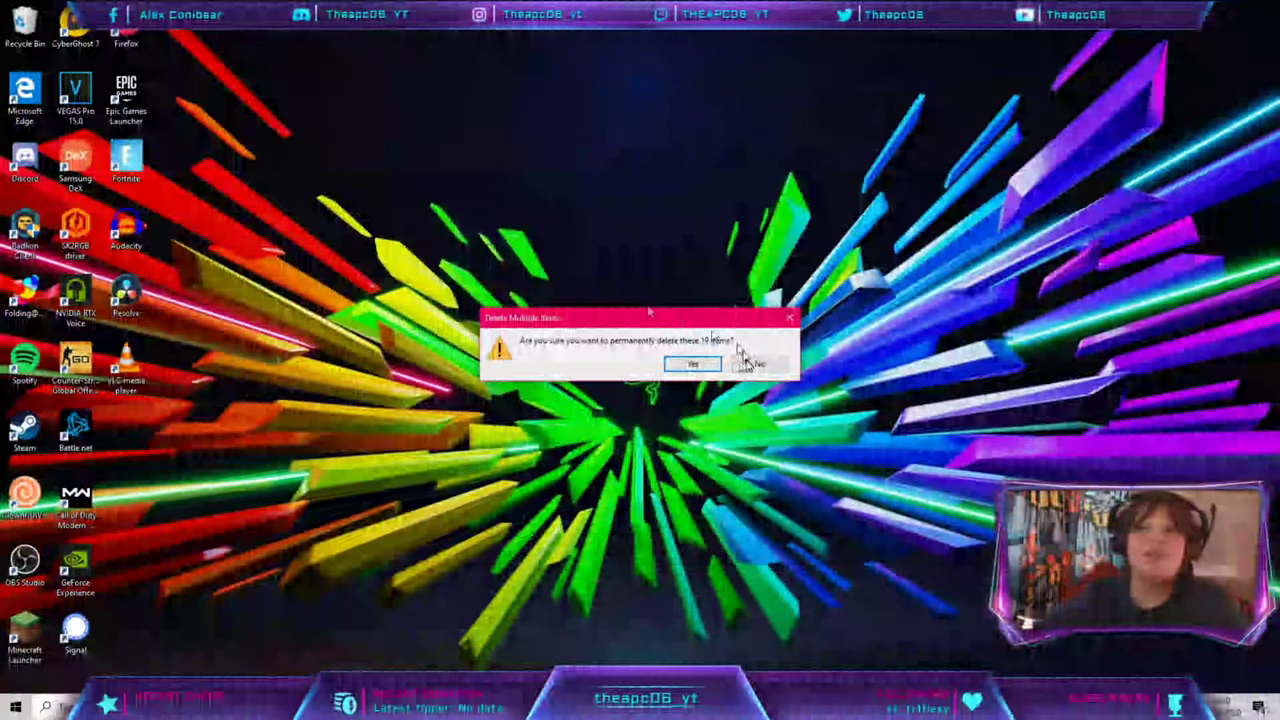
key("Return")
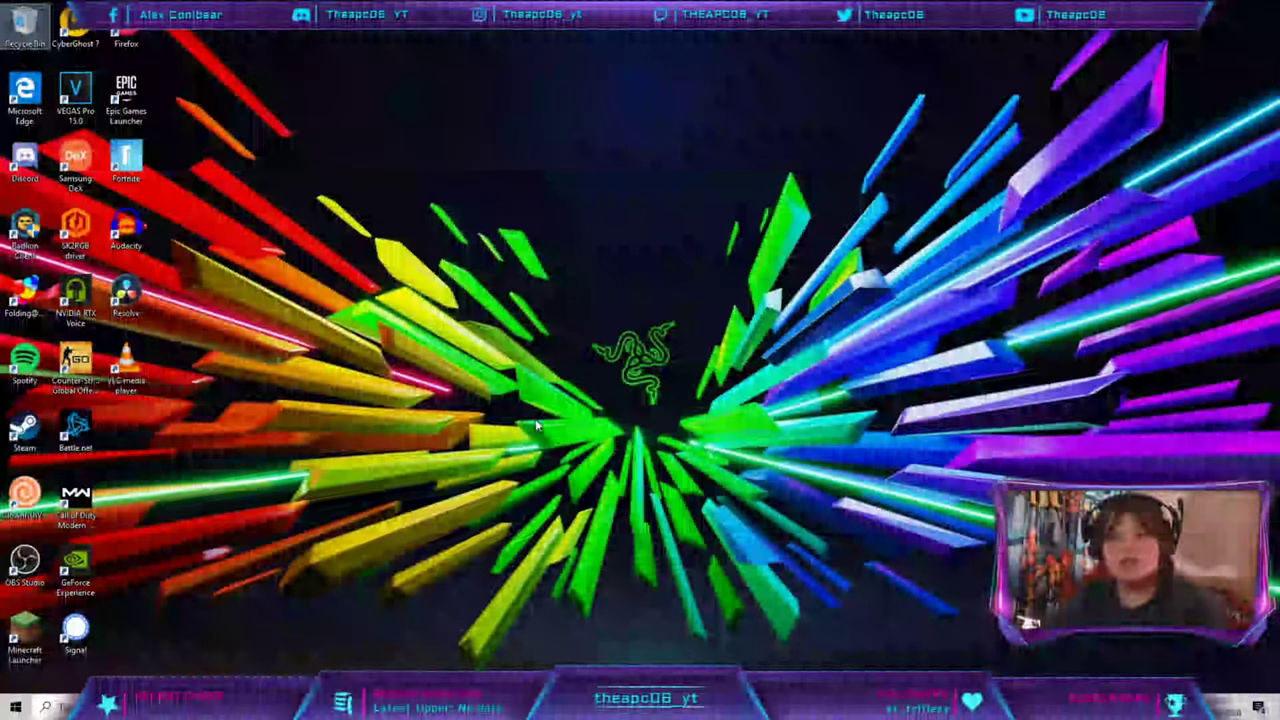
Open the emoji panel over the Start menu, view its smiley faces category, and close both.
key("super")
key("super")
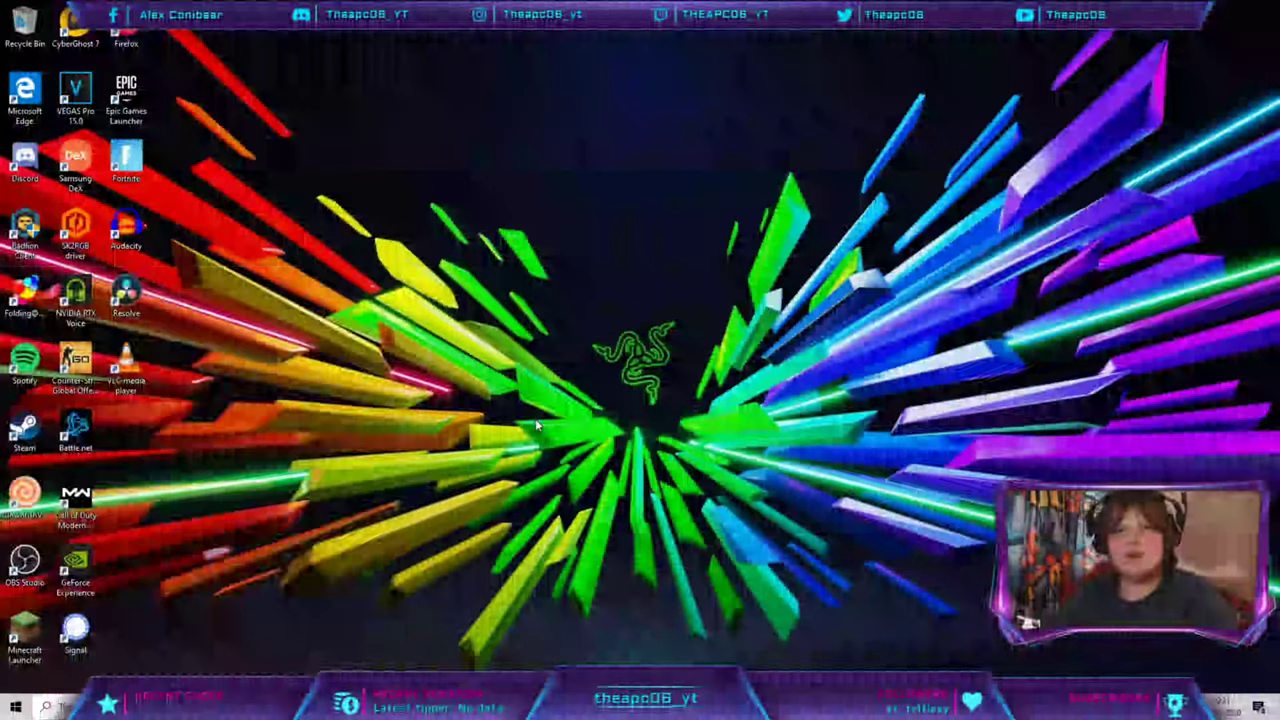
key("super")
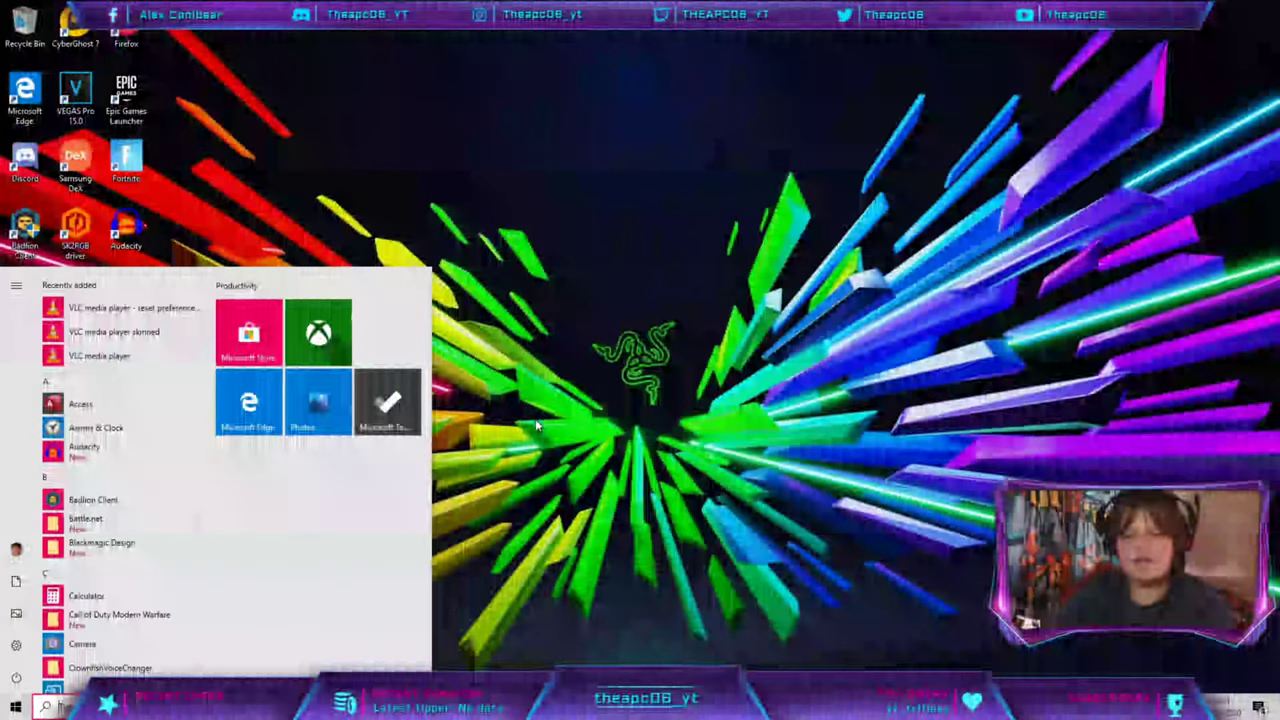
key("super+period")
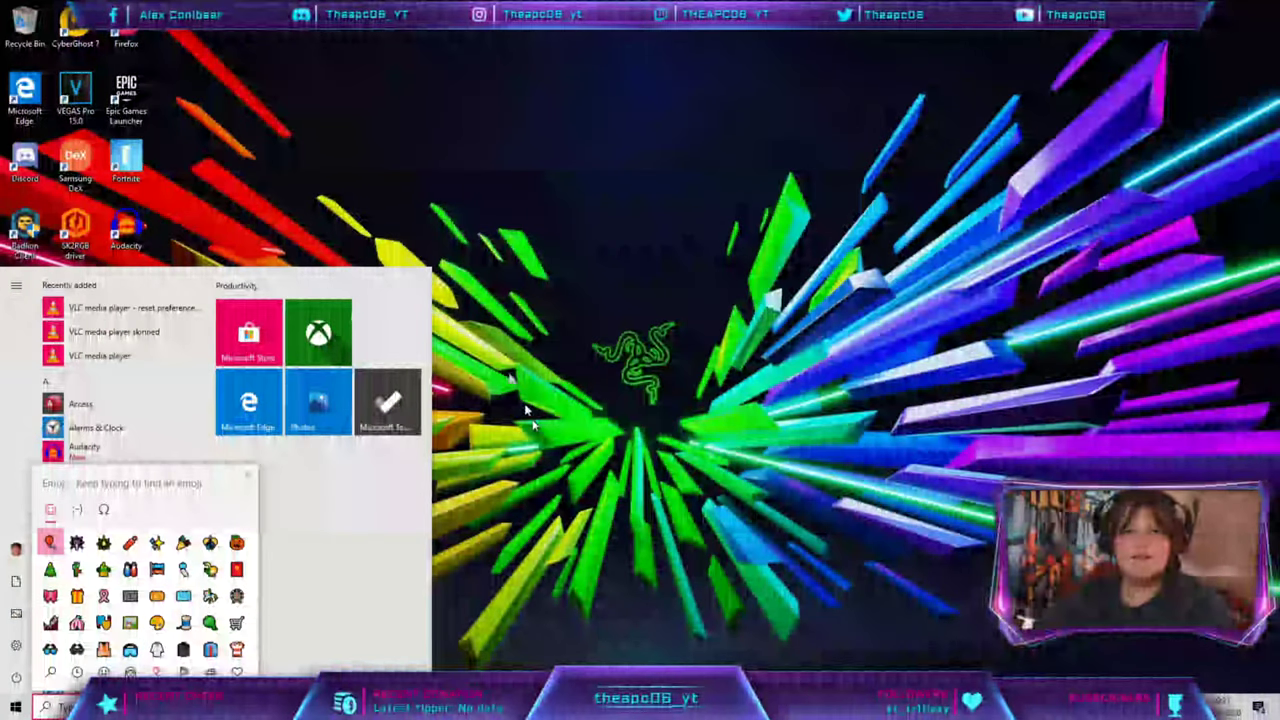
left_click(101, 672)
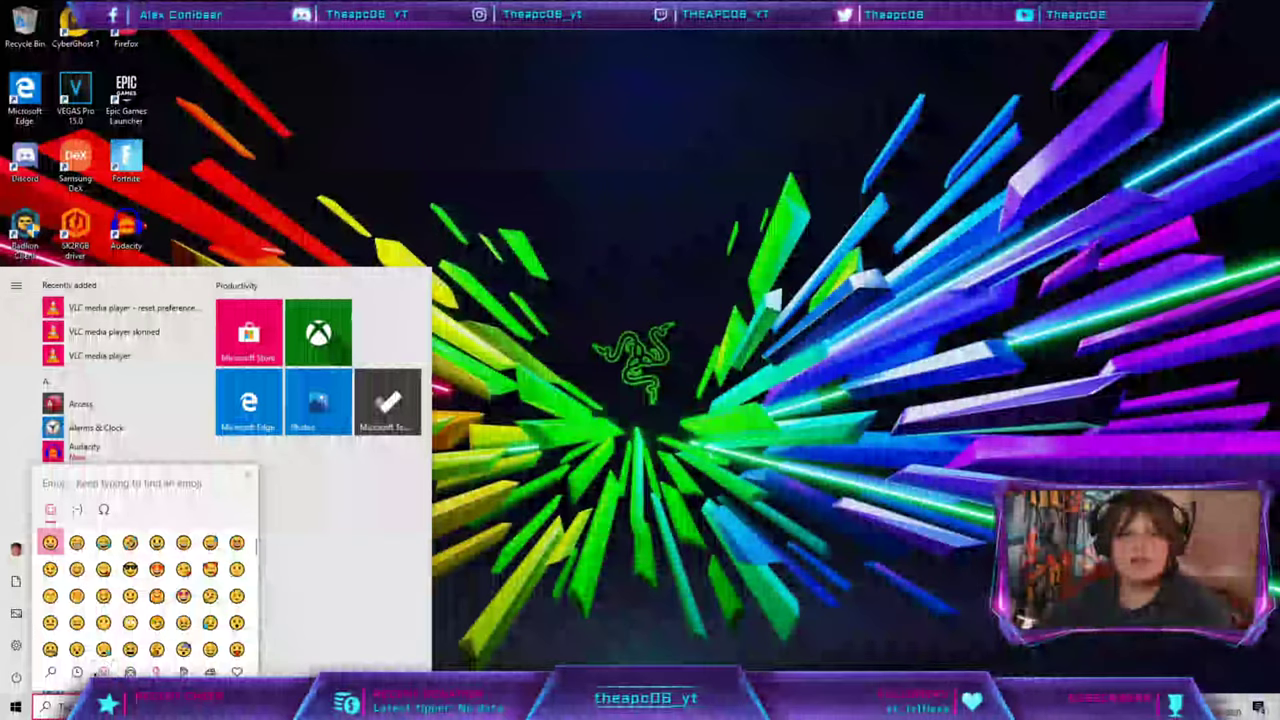
left_click(583, 585)
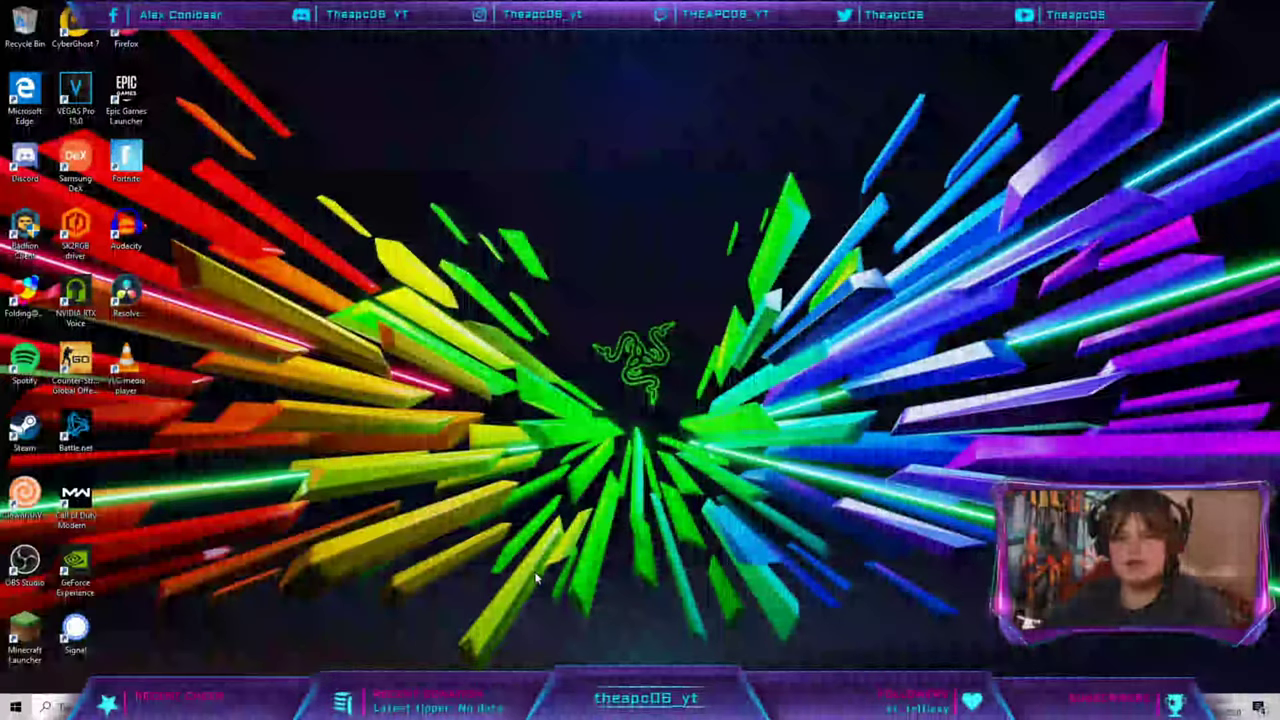
Open Discord, find the 19:18 message about beating the sender to market in the general channel, and highlight its text.
key("super")
type("discord")
key("Return")
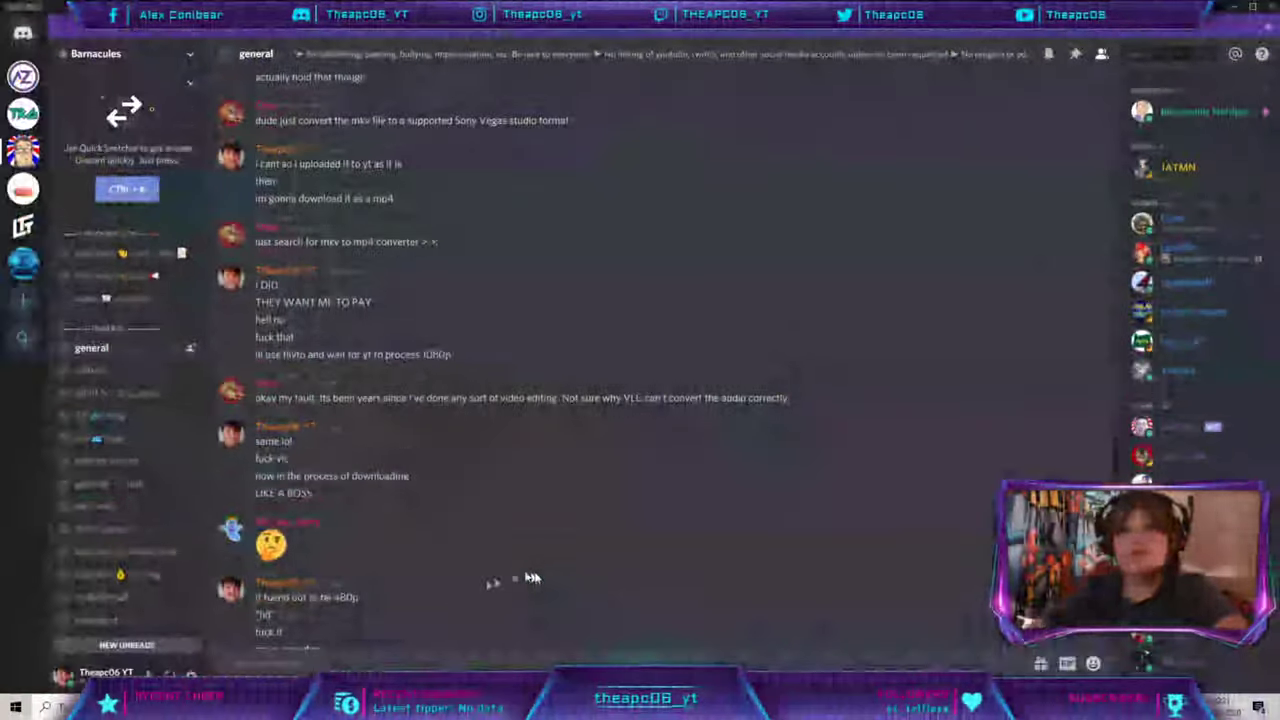
scroll(366, 563, "up", 10)
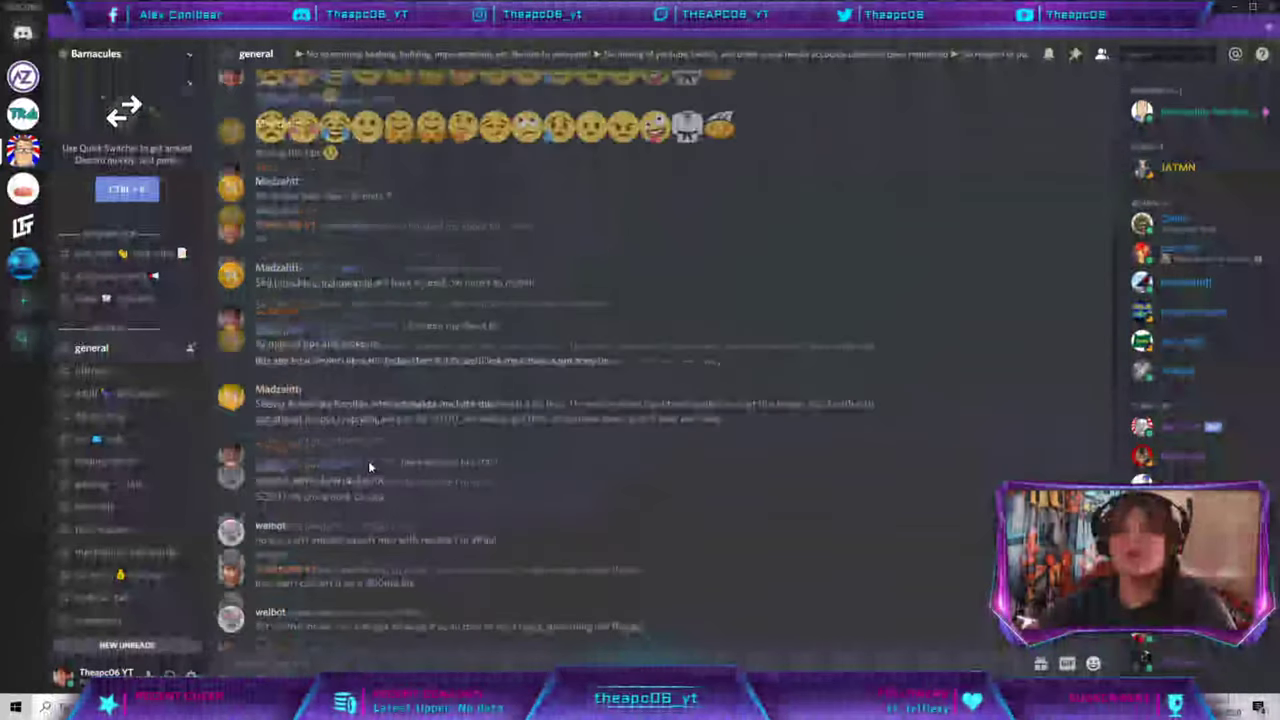
scroll(369, 467, "up", 5)
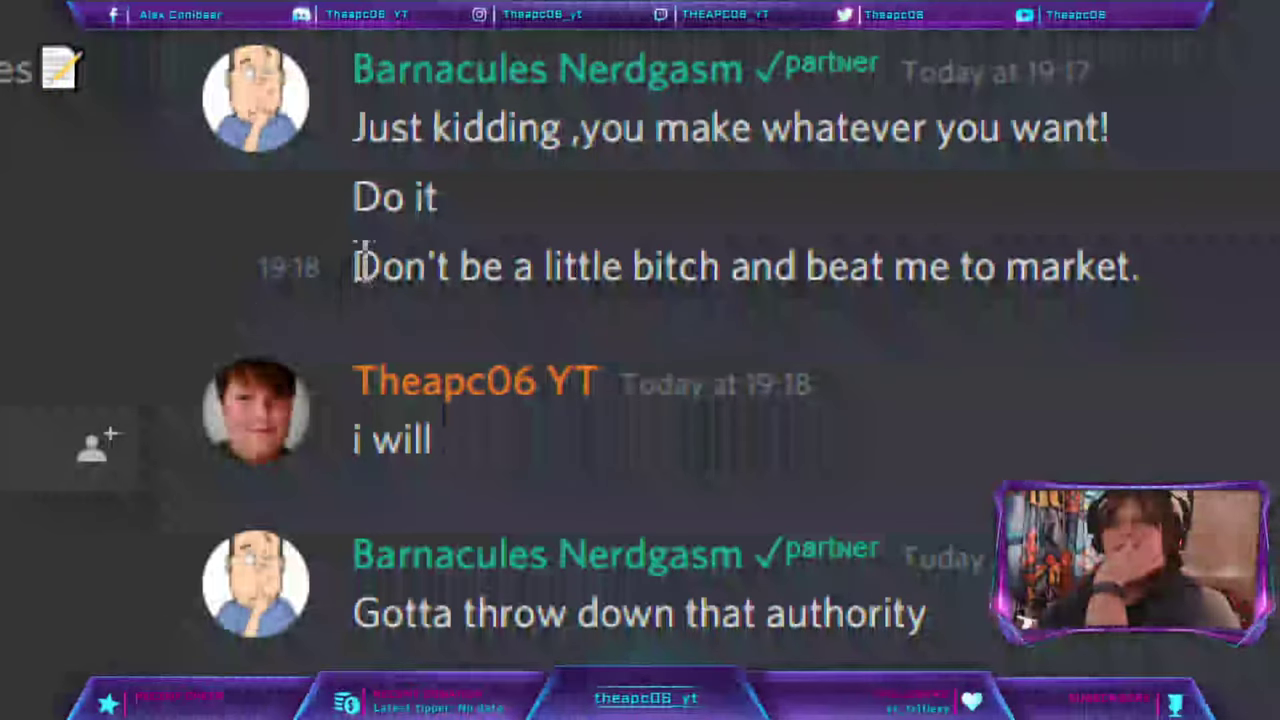
left_click_drag(354, 266, 1123, 294)
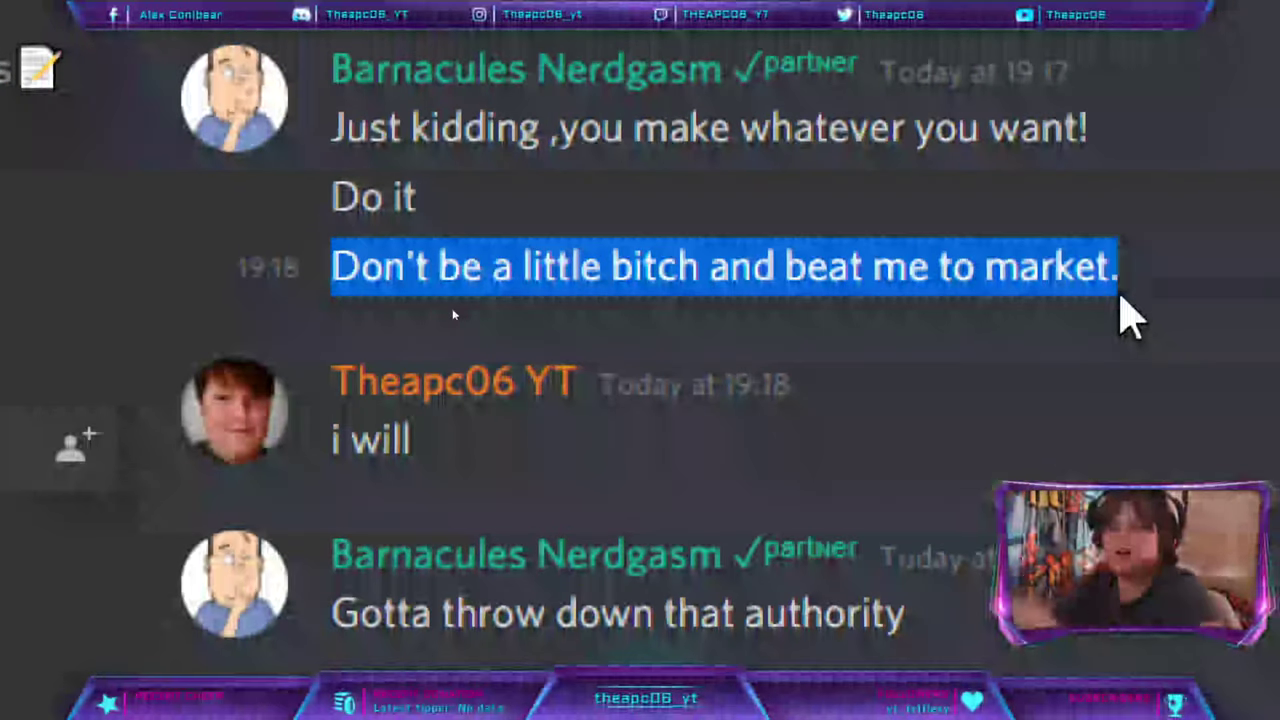
Switch through the open windows and minimize everything to return to the desktop.
key("alt+Tab")
key("alt+Tab")
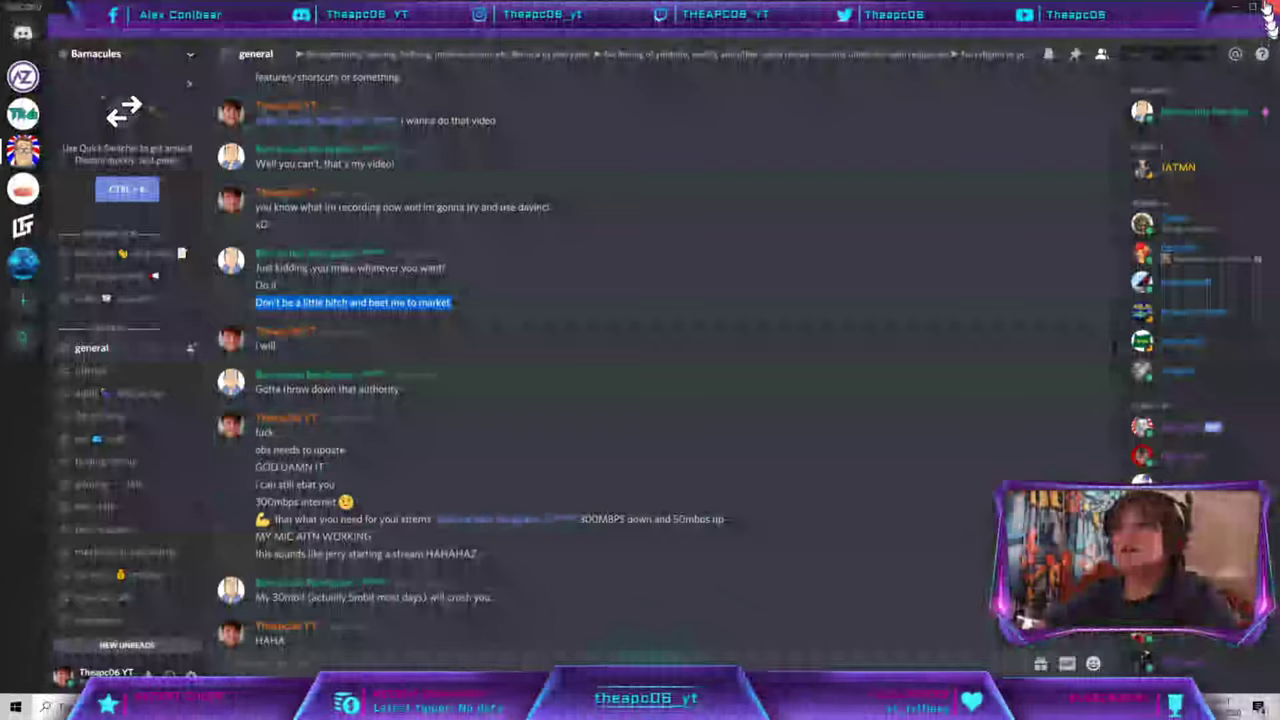
key("super+d")
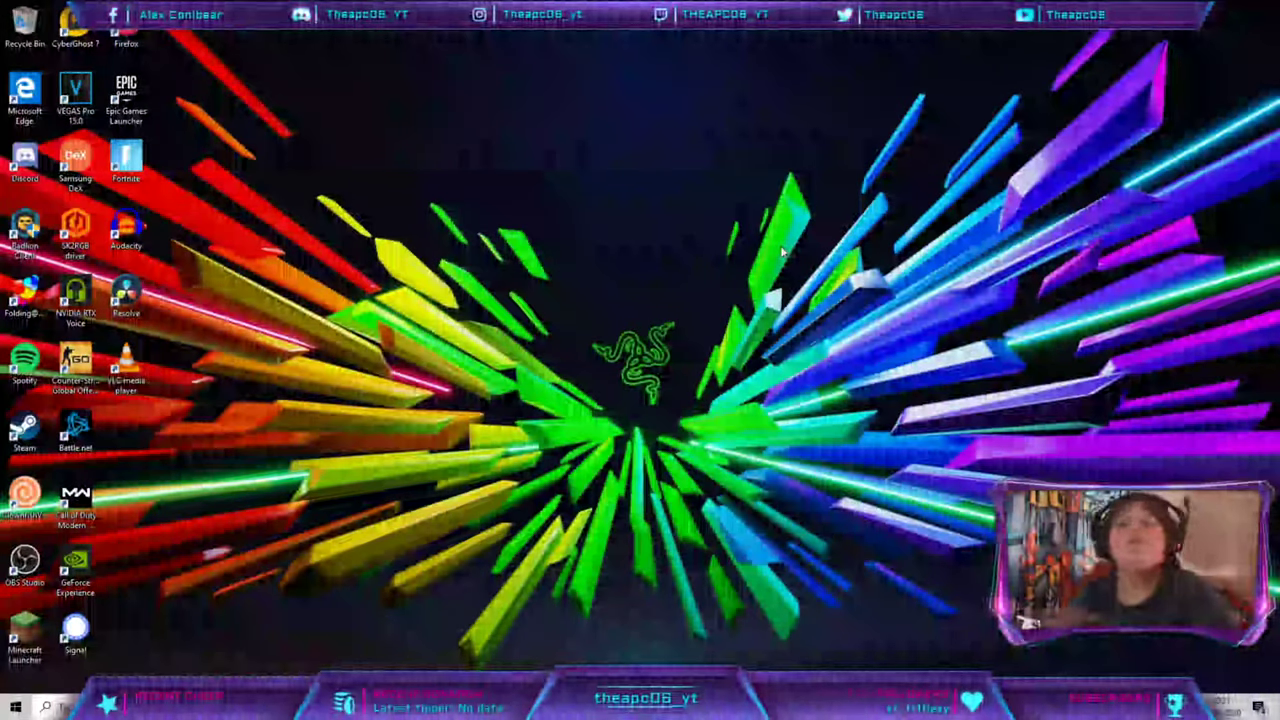
Insert several smiley emojis into the Start menu search using the emoji panel, and dismiss the search.
key("super")
key("super+period")
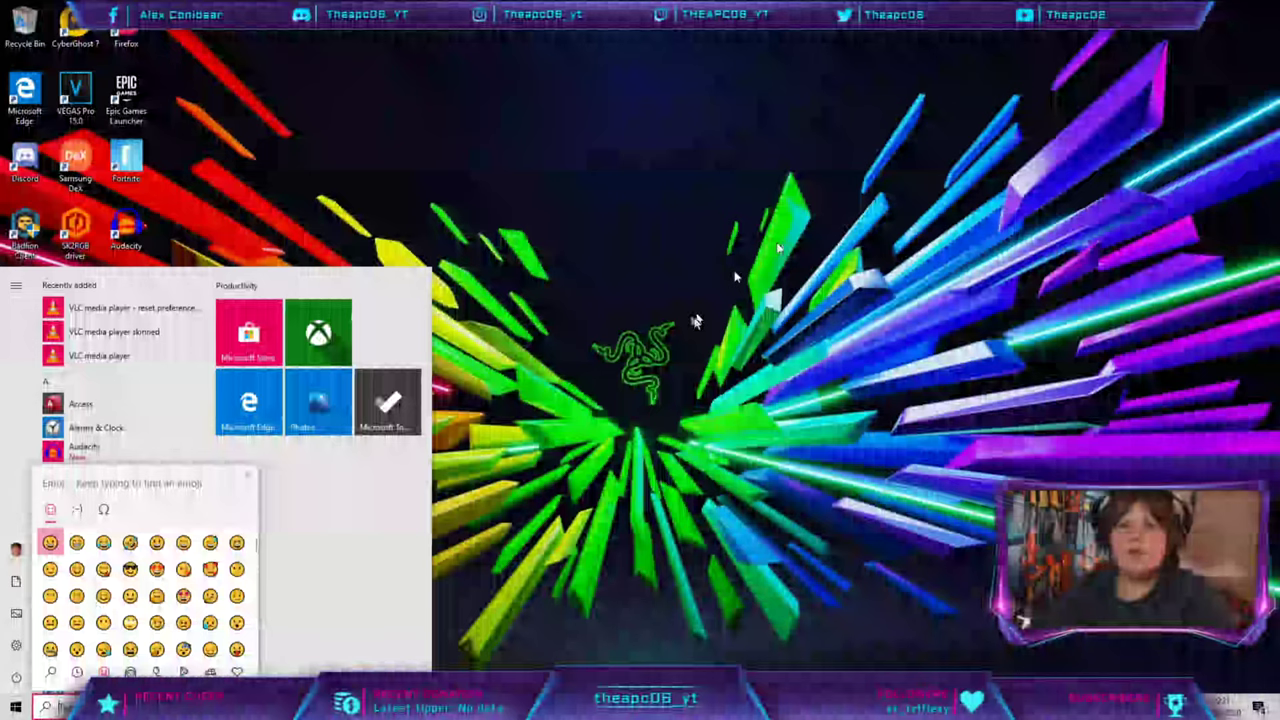
left_click(130, 595)
left_click(103, 569)
left_click(130, 542)
left_click(156, 542)
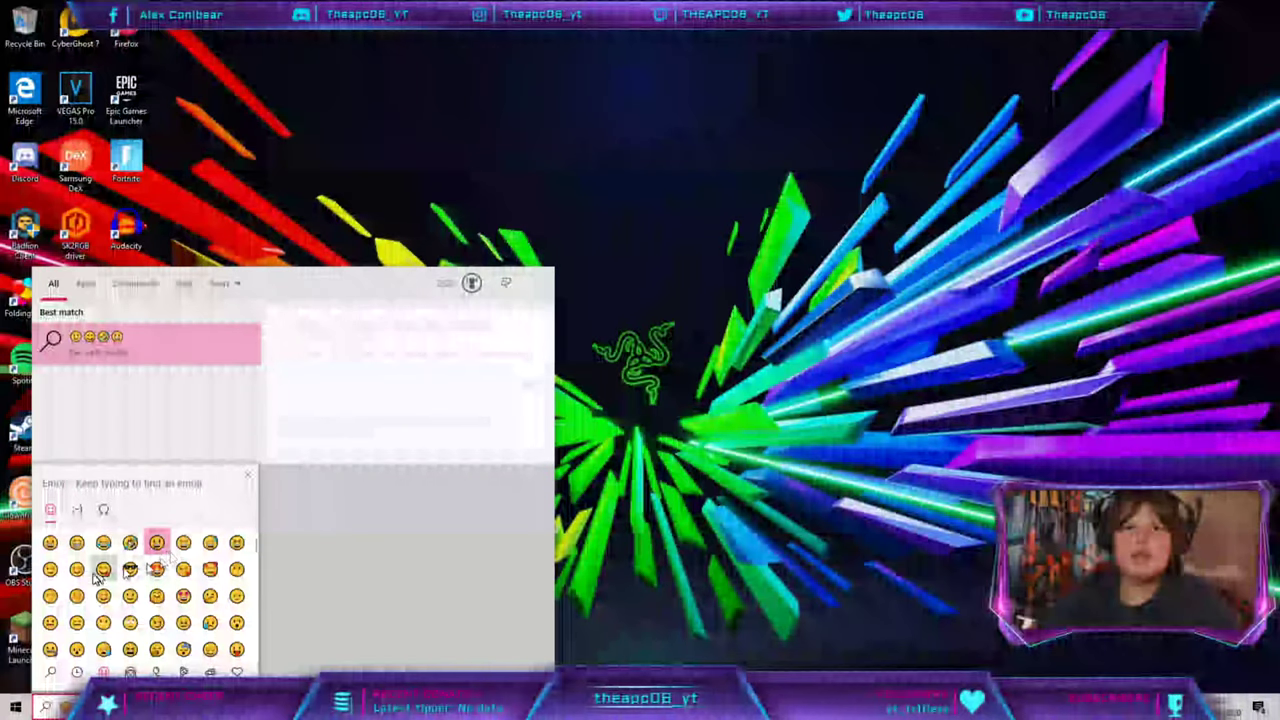
left_click(103, 569)
left_click(157, 543)
left_click(693, 494)
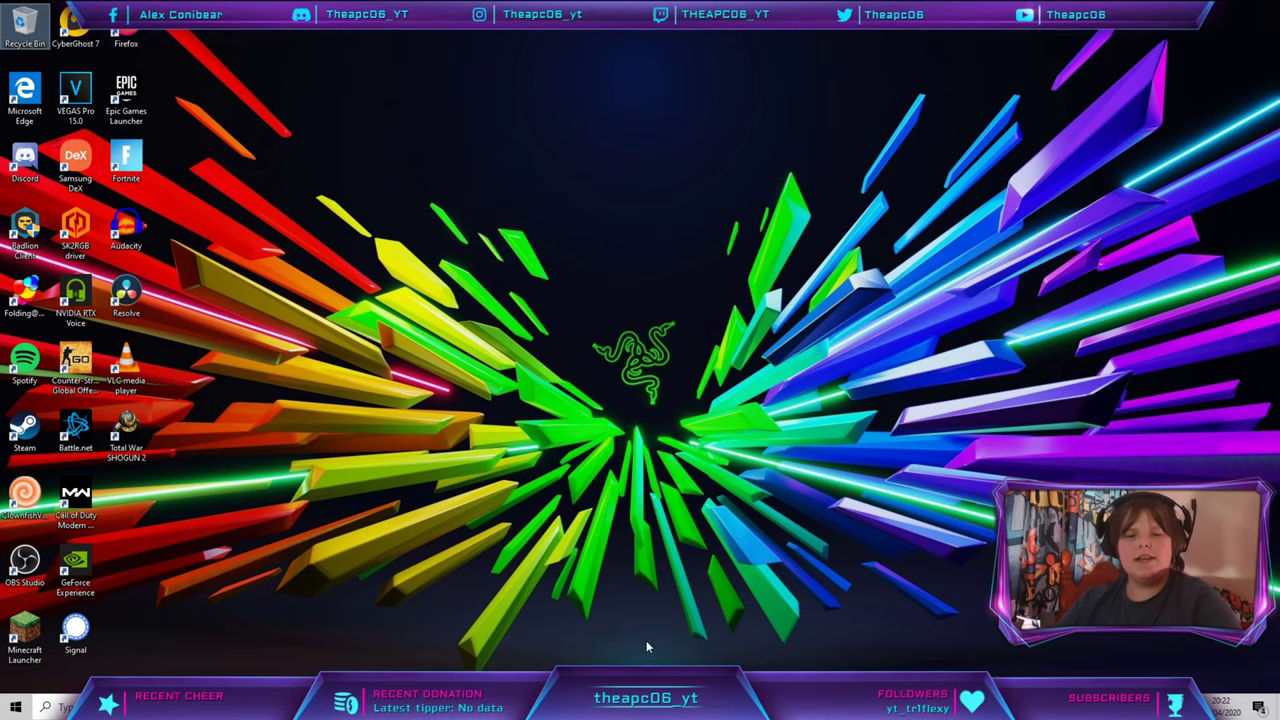
Open a long cascade of File Explorer windows showing This PC.
key("super+e")
key("super+e")
key("super+e")
key("super+e")
key("super+e")
key("super+e")
key("super+e")
key("super+e")
key("super+e")
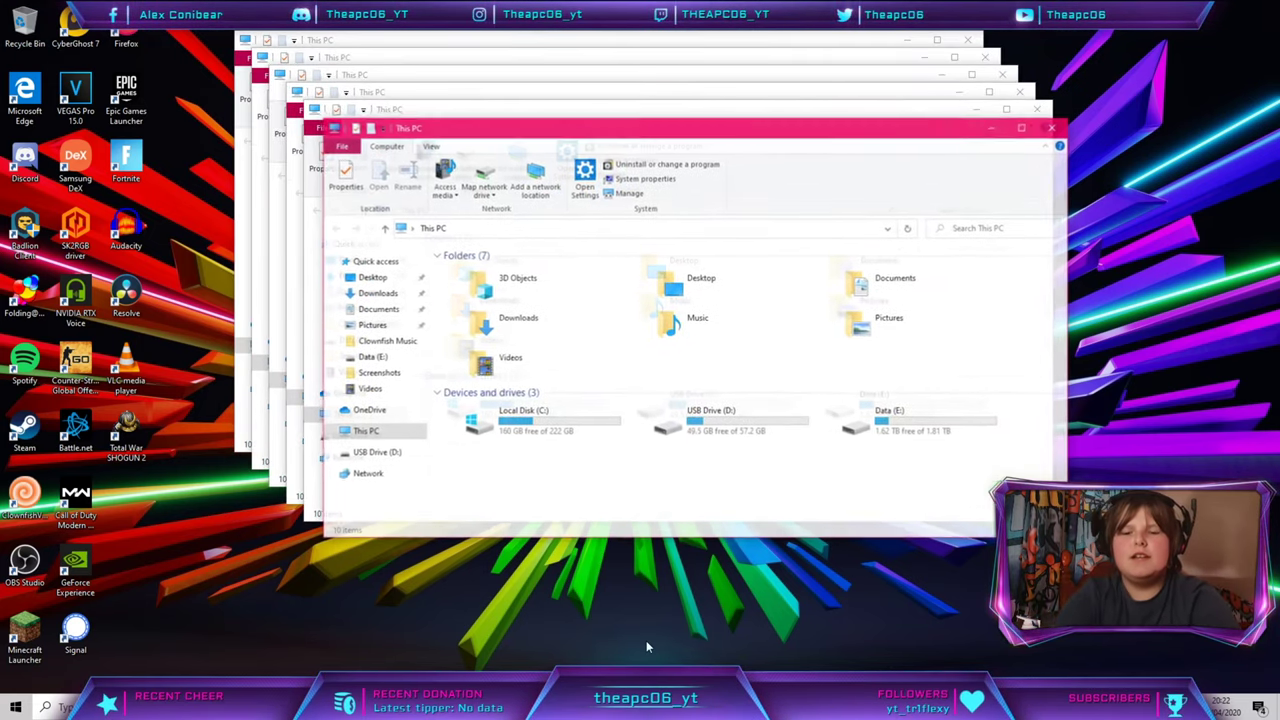
key("super+e")
key("super+e")
key("super+e")
key("super+e")
key("super+e")
key("super+e")
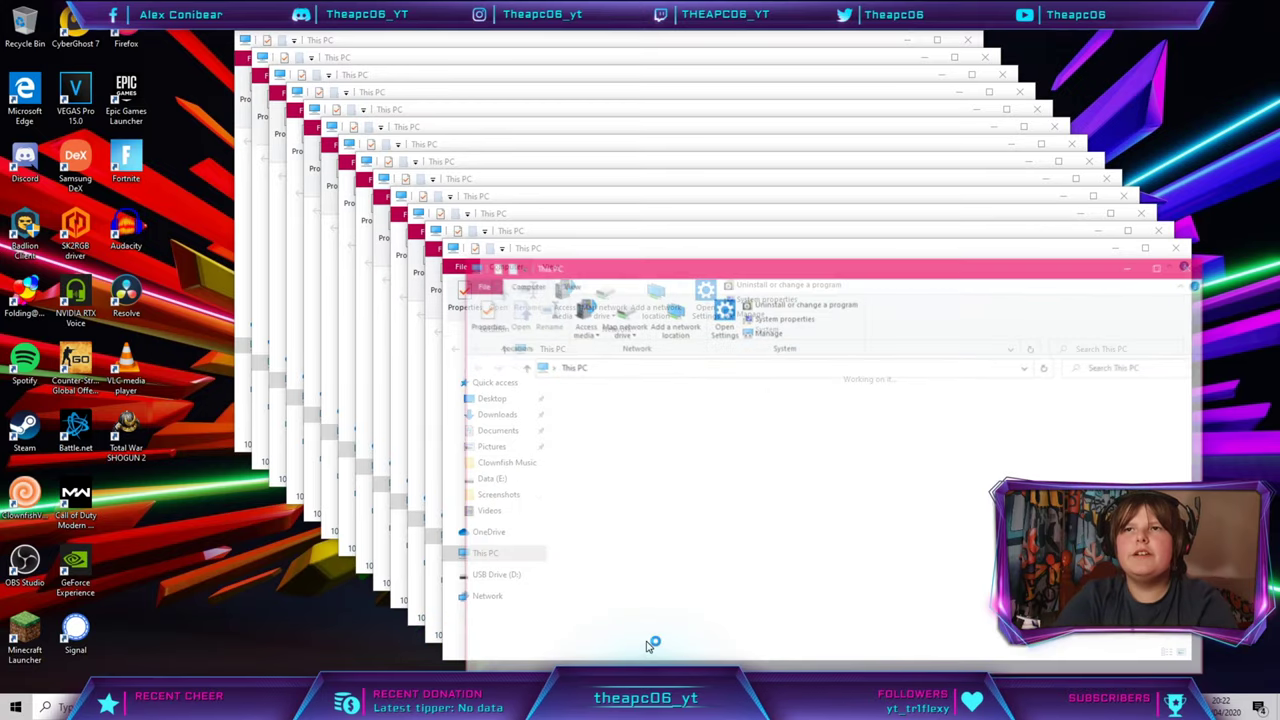
key("super+e")
key("super+e")
key("super+e")
key("super+e")
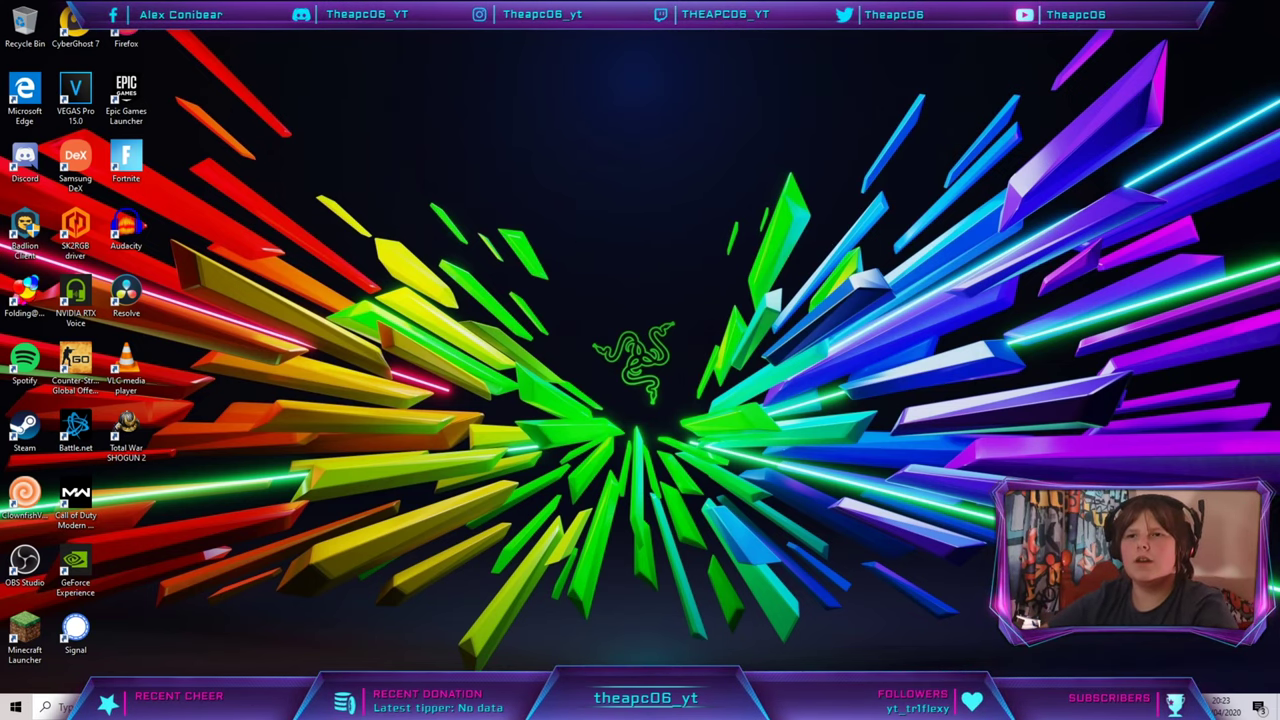
Bring up and minimize the OBS window, and open five File Explorer windows over the desktop.
left_click(500, 706)
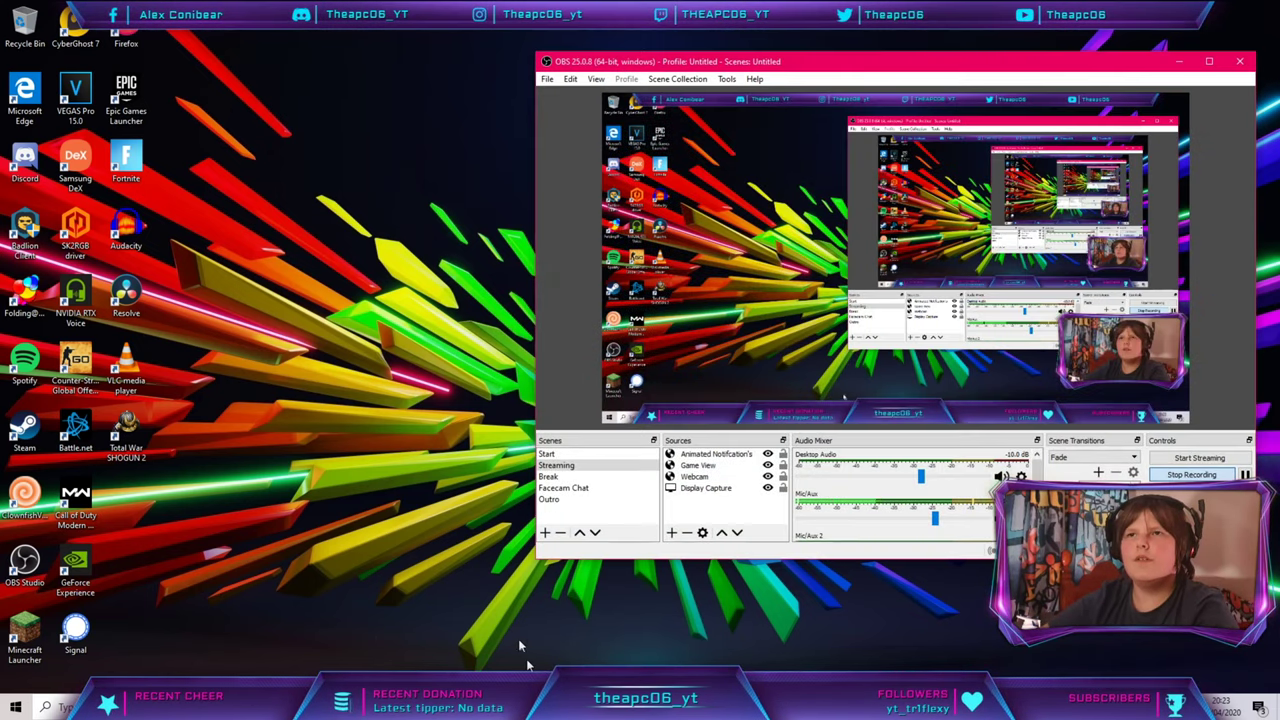
left_click(1177, 66)
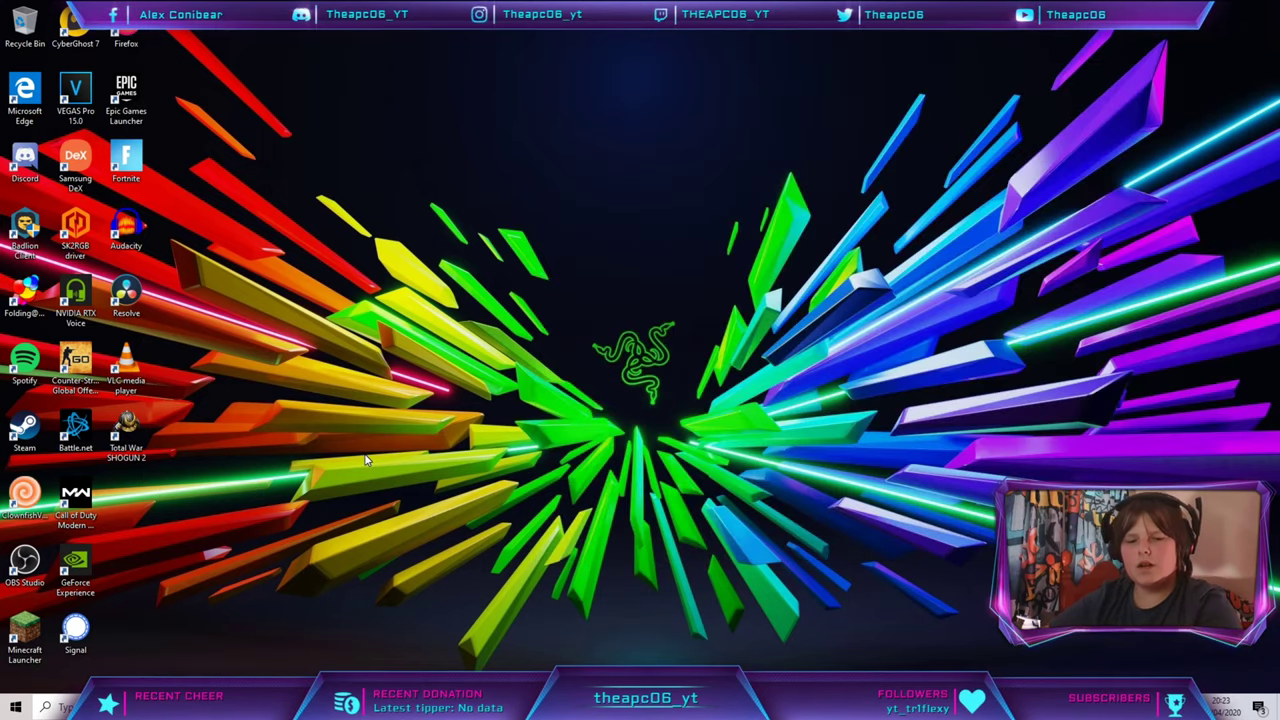
key("super+e")
key("super+e")
key("super+e")
key("super+e")
key("super+e")
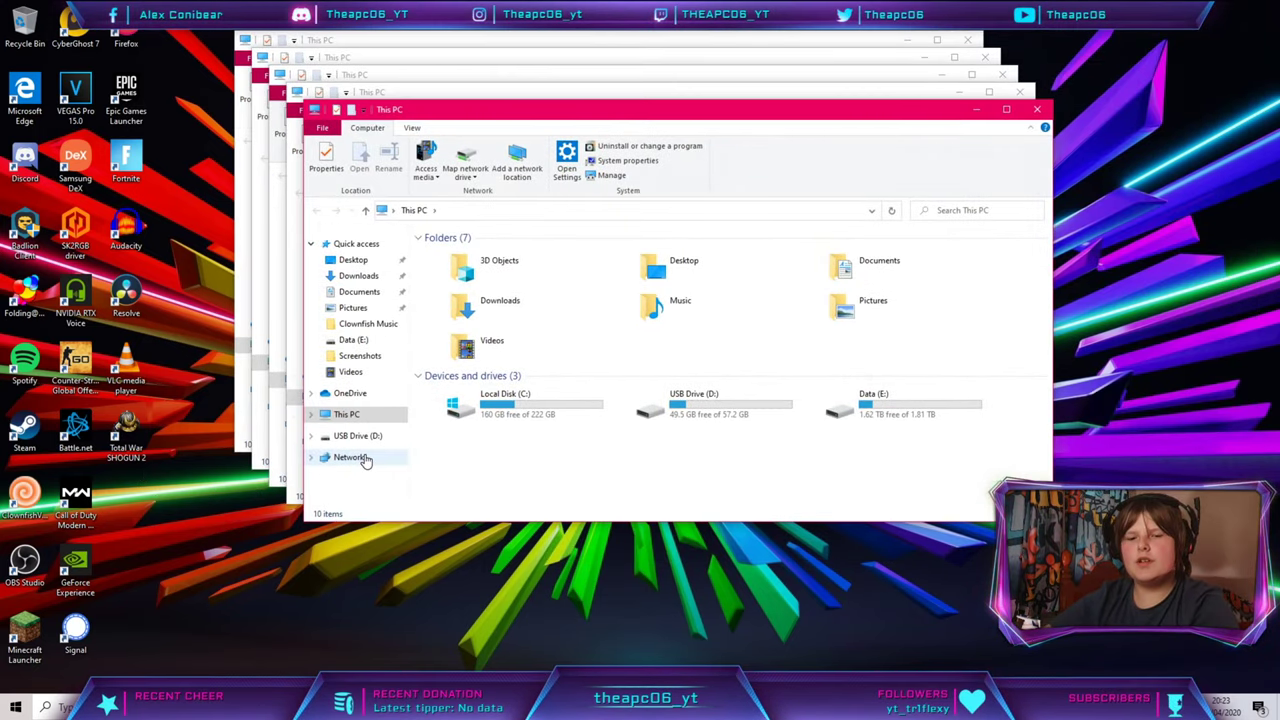
Close the five File Explorer windows one after another.
key("alt+F4")
key("alt+F4")
key("alt+F4")
key("alt+F4")
key("alt+F4")
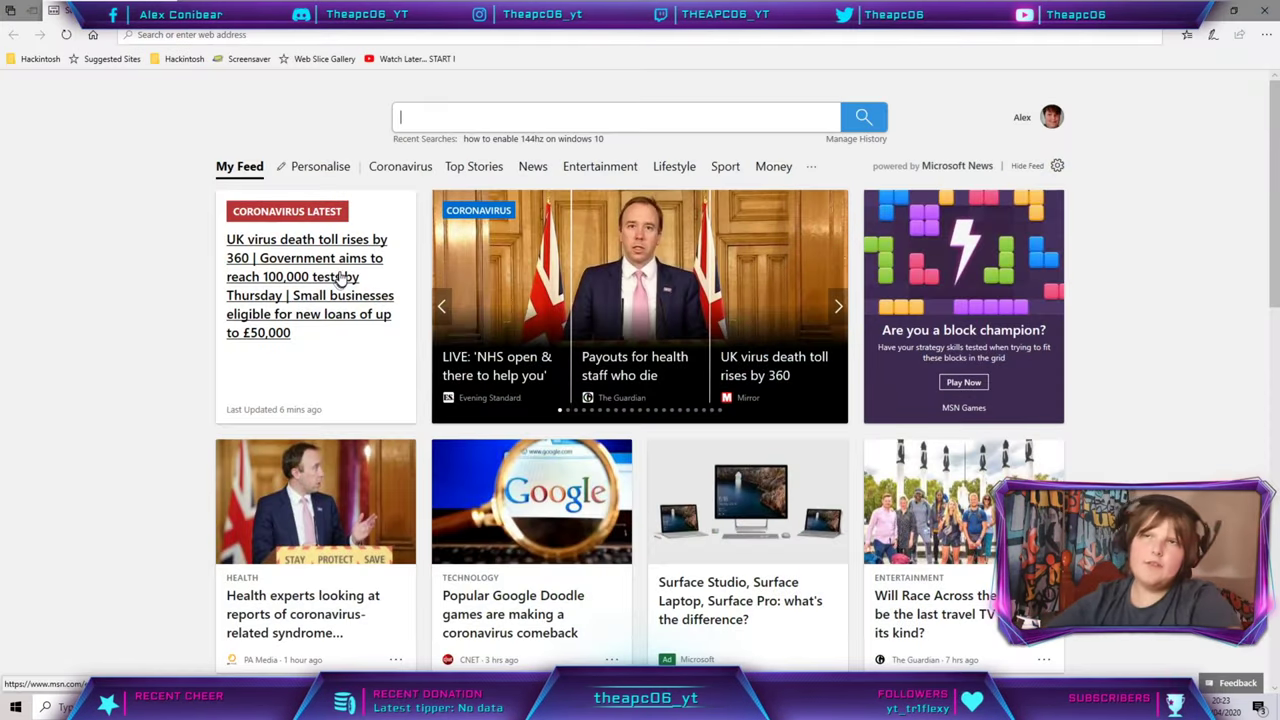
Enter "HELLO HOW ARE YOU" in Edge's address bar and copy the whole text.
left_click(330, 34)
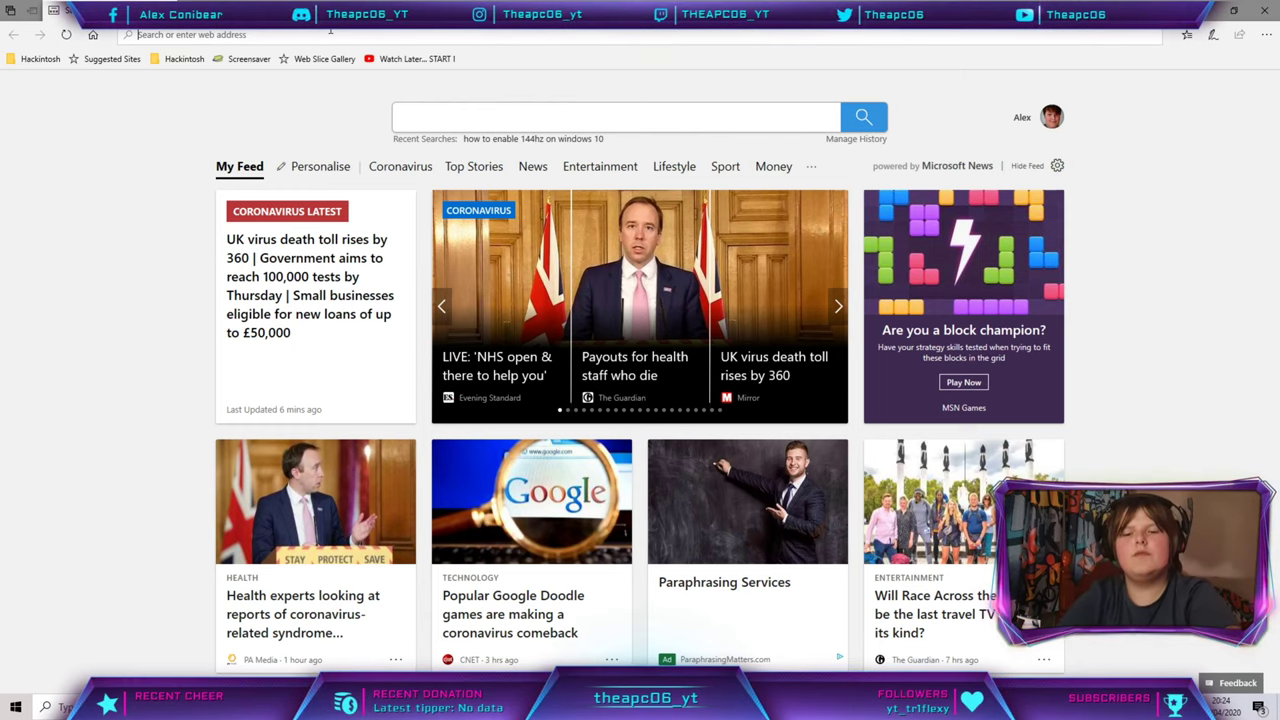
type("HELLO HOW ")
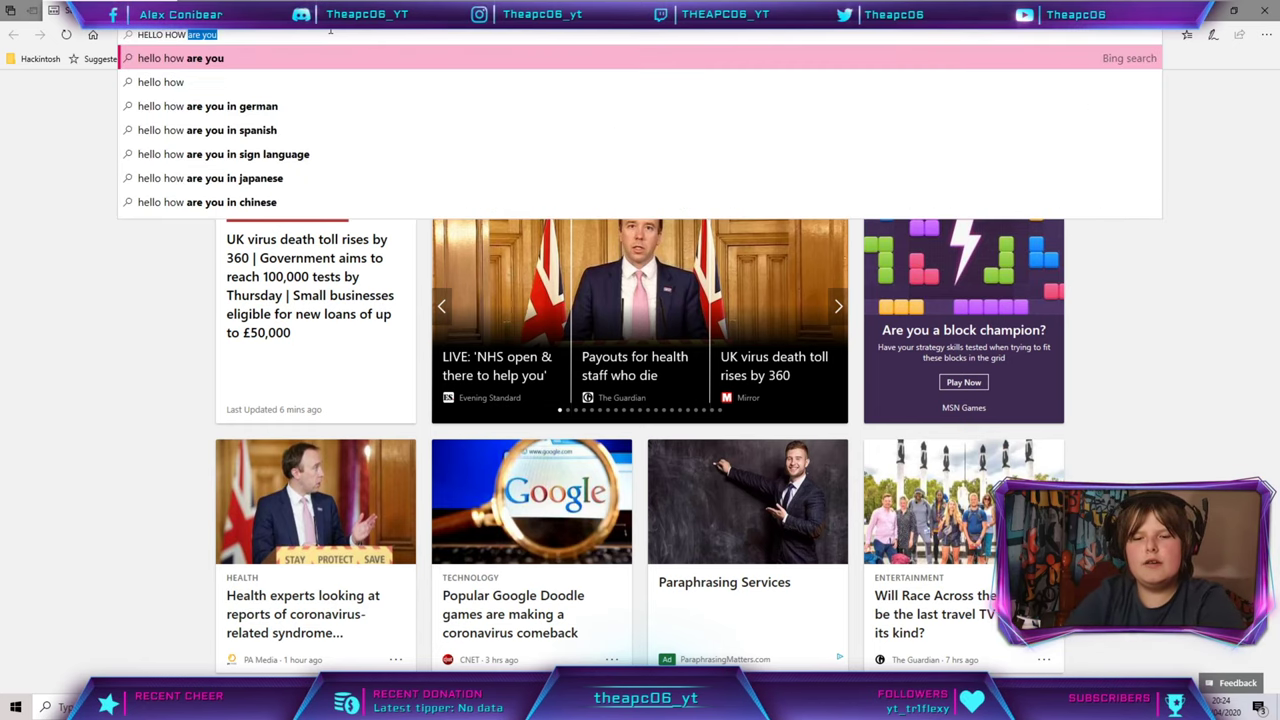
type("ARE YO")
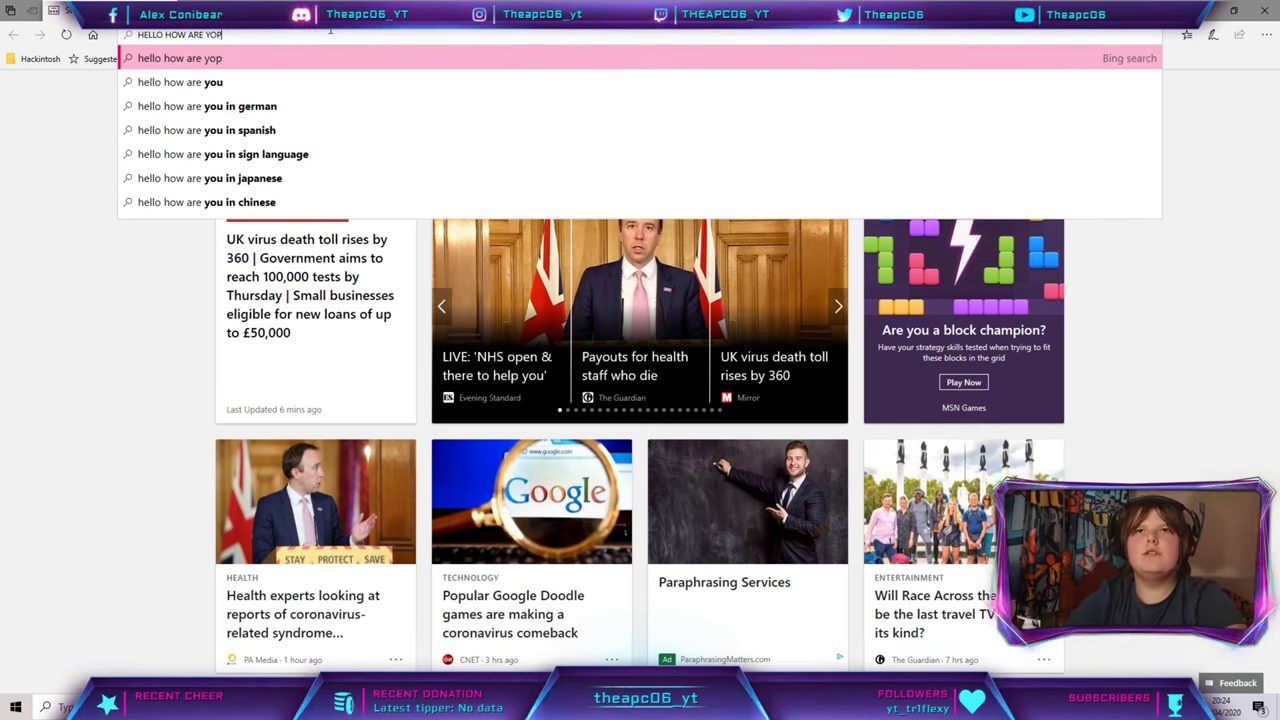
type("U")
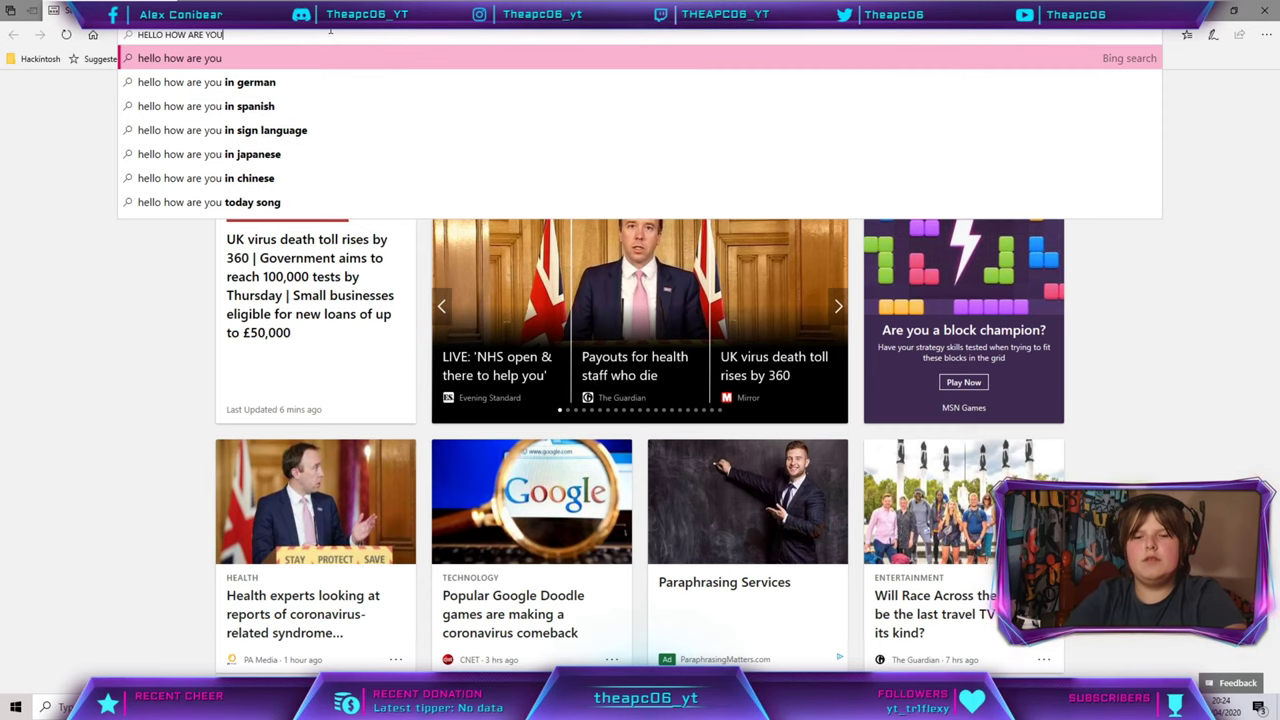
key("ctrl+a")
key("ctrl+c")
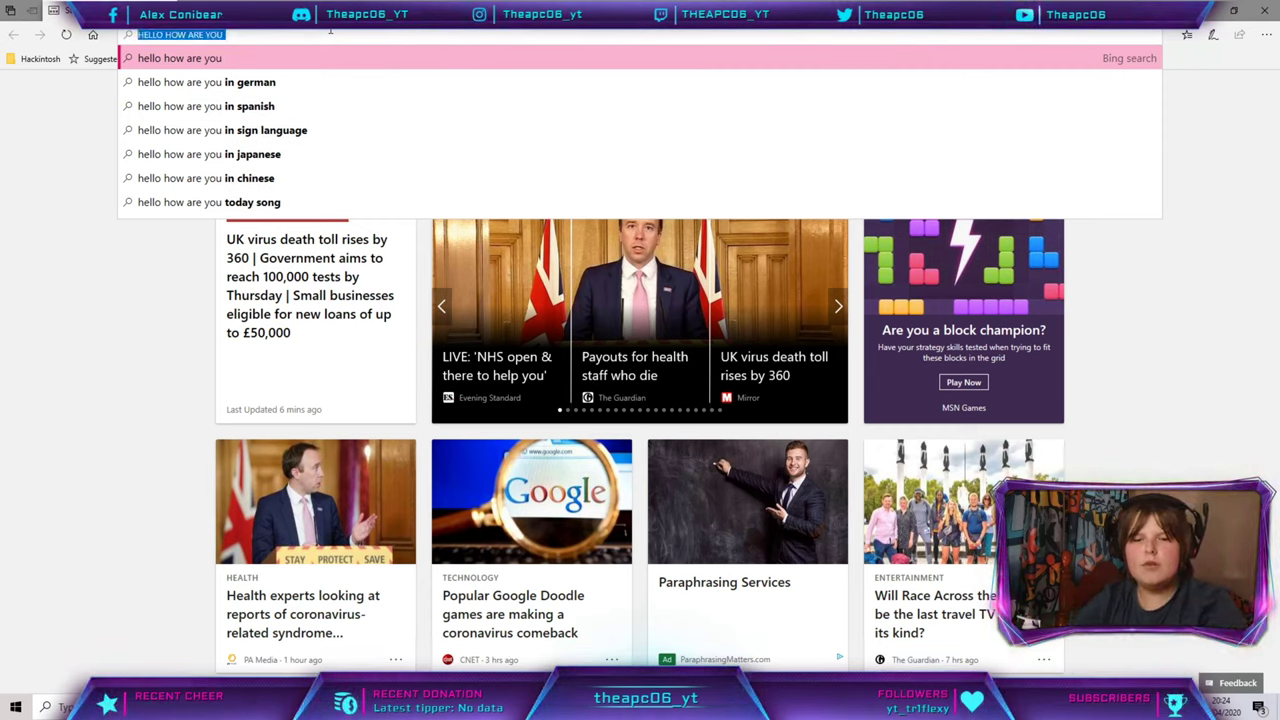
Paste the copied text into the Start menu search.
key("super")
key("super")
key("super")
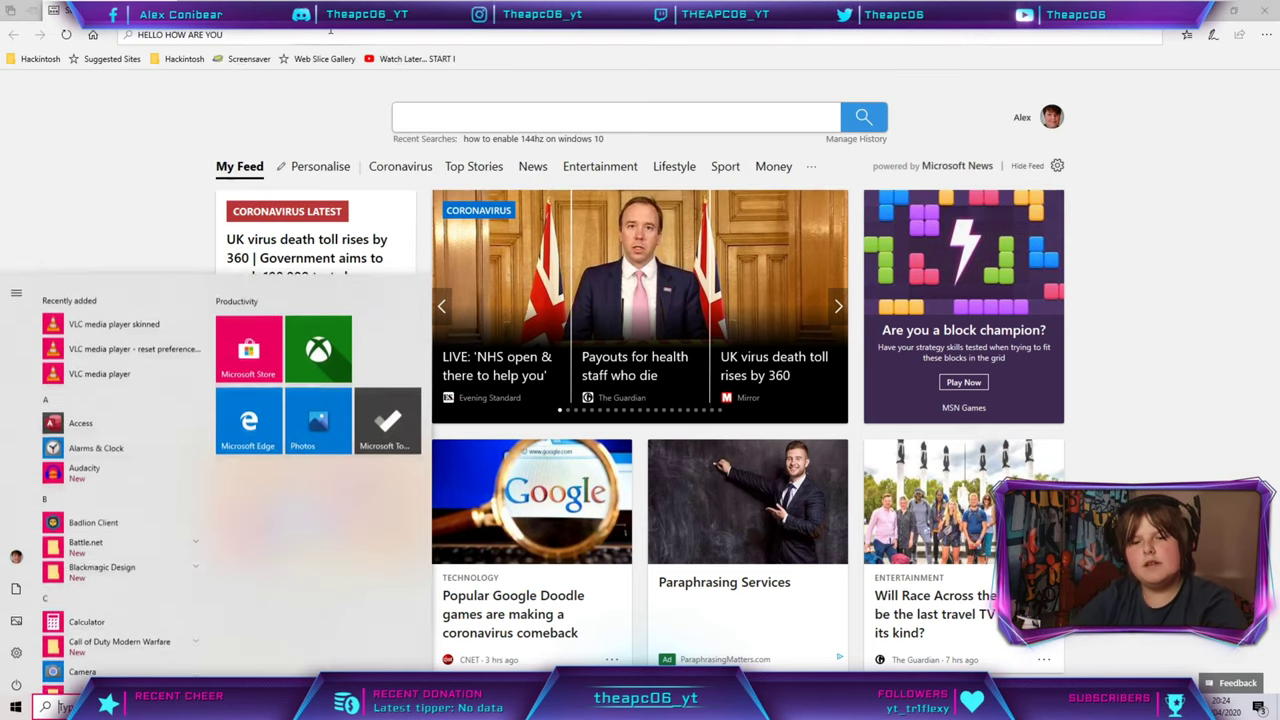
key("ctrl+v")
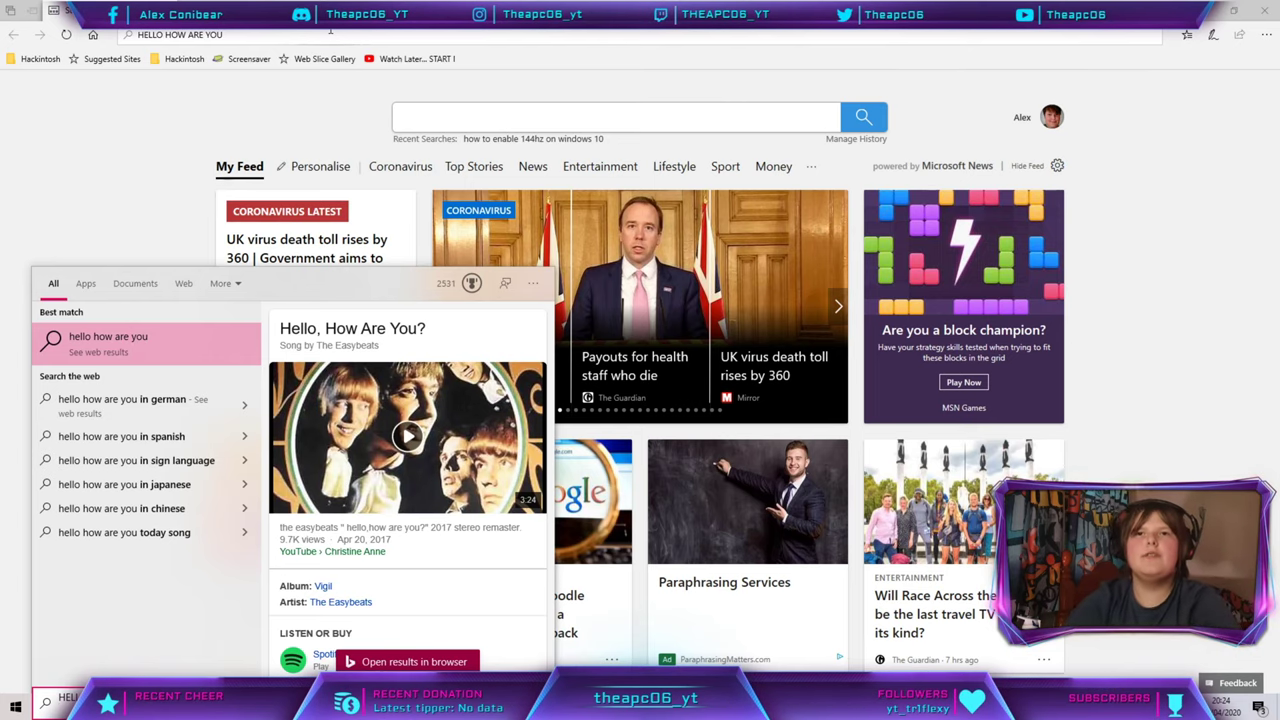
Remove the text from Edge's address bar, enter "hello how are you" in the Start menu search, and close the Start menu.
left_click(330, 31)
key("super+c")
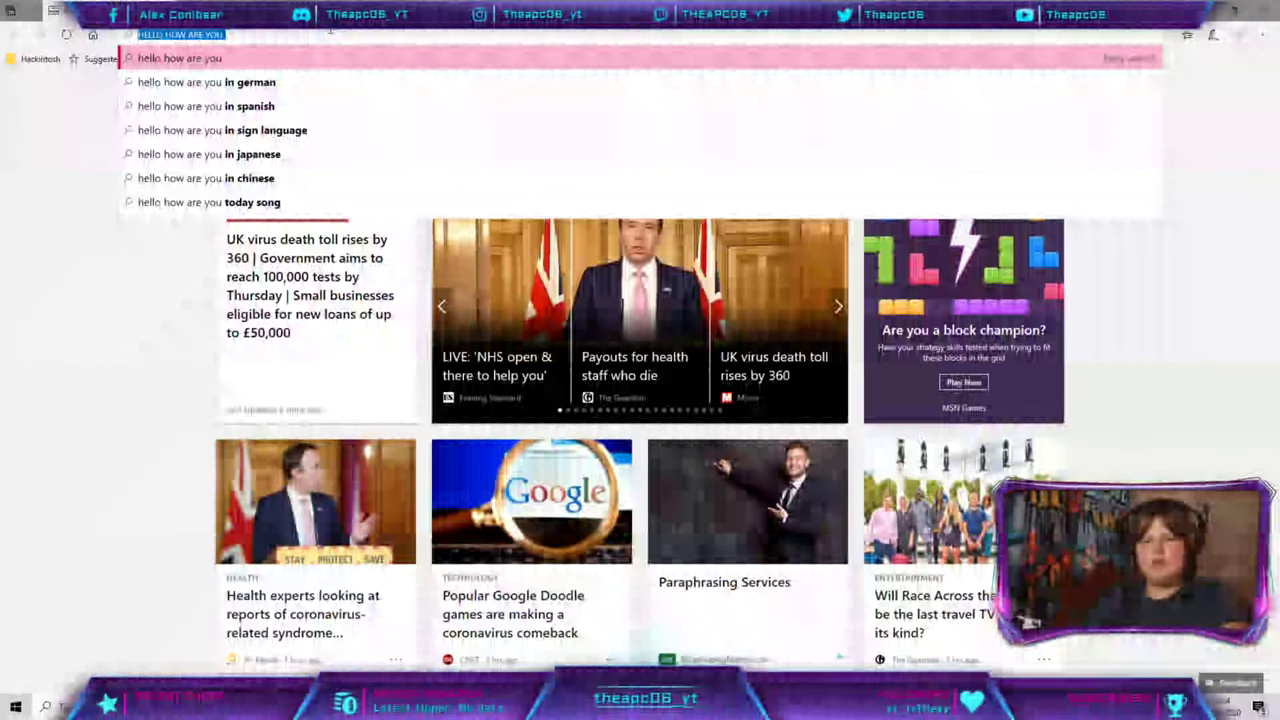
key("Escape")
key("super")
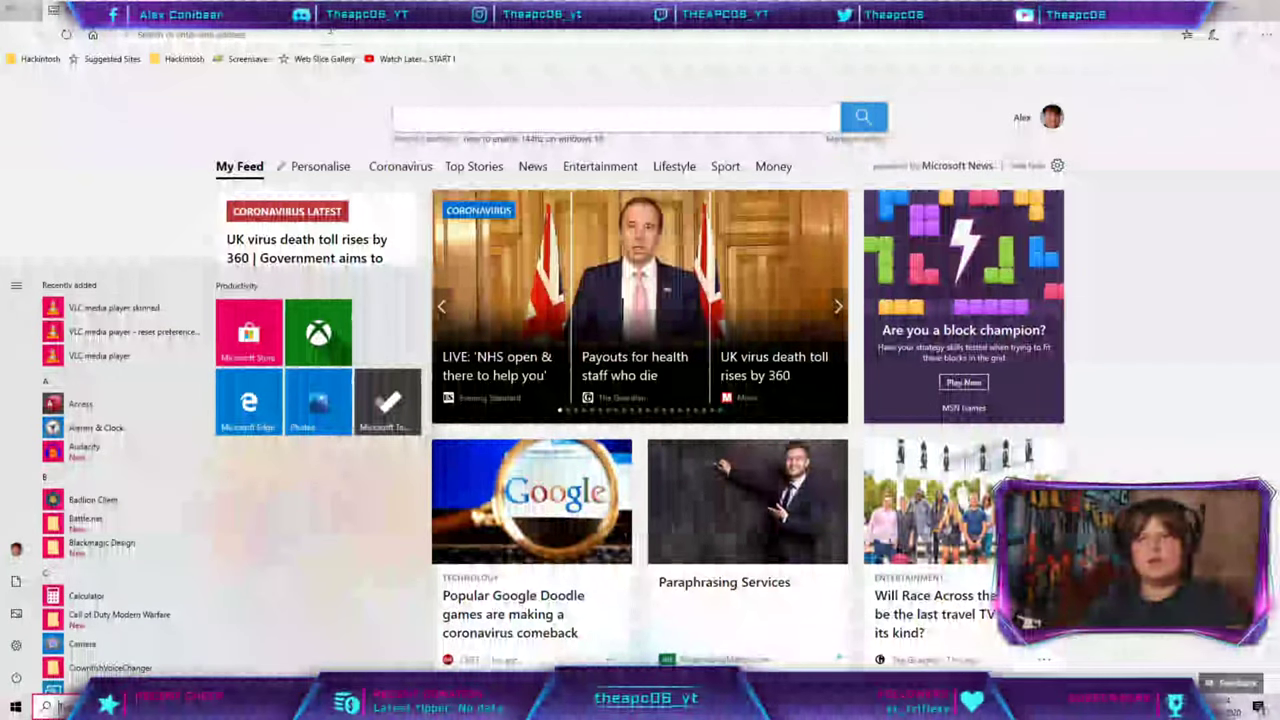
key("super+v")
key("Escape")
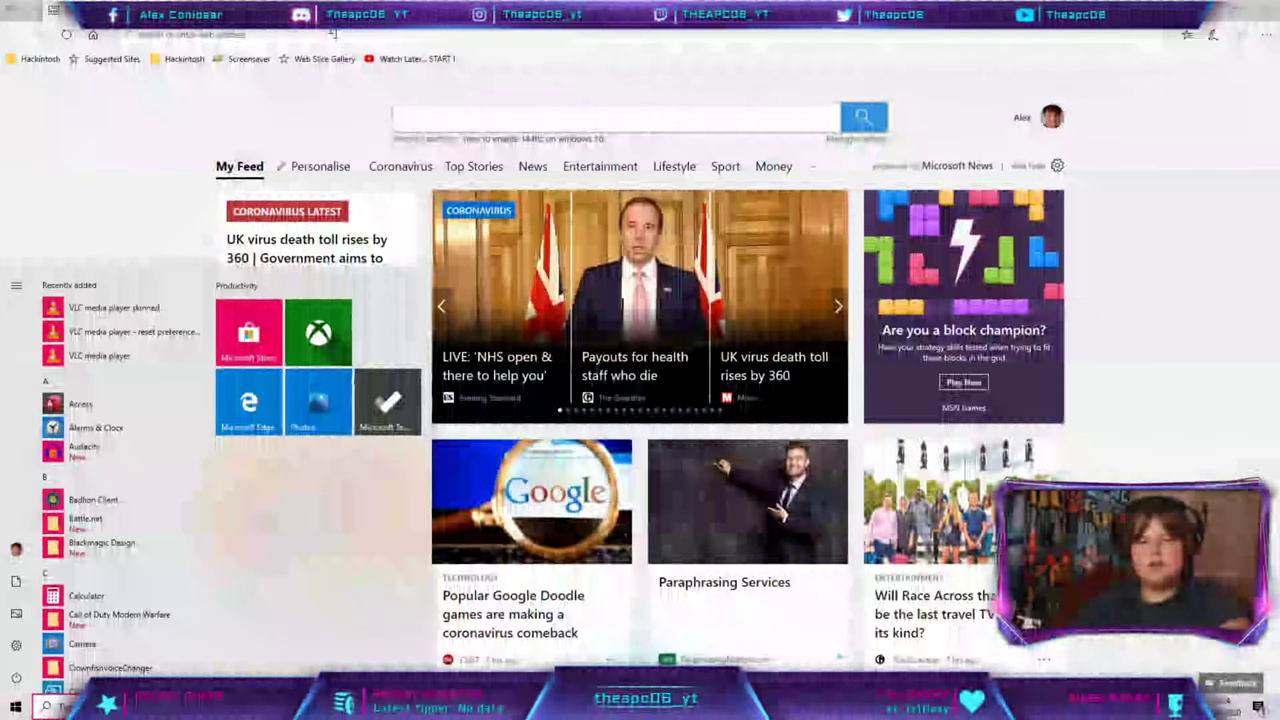
type("hello how are you")
key("Escape")
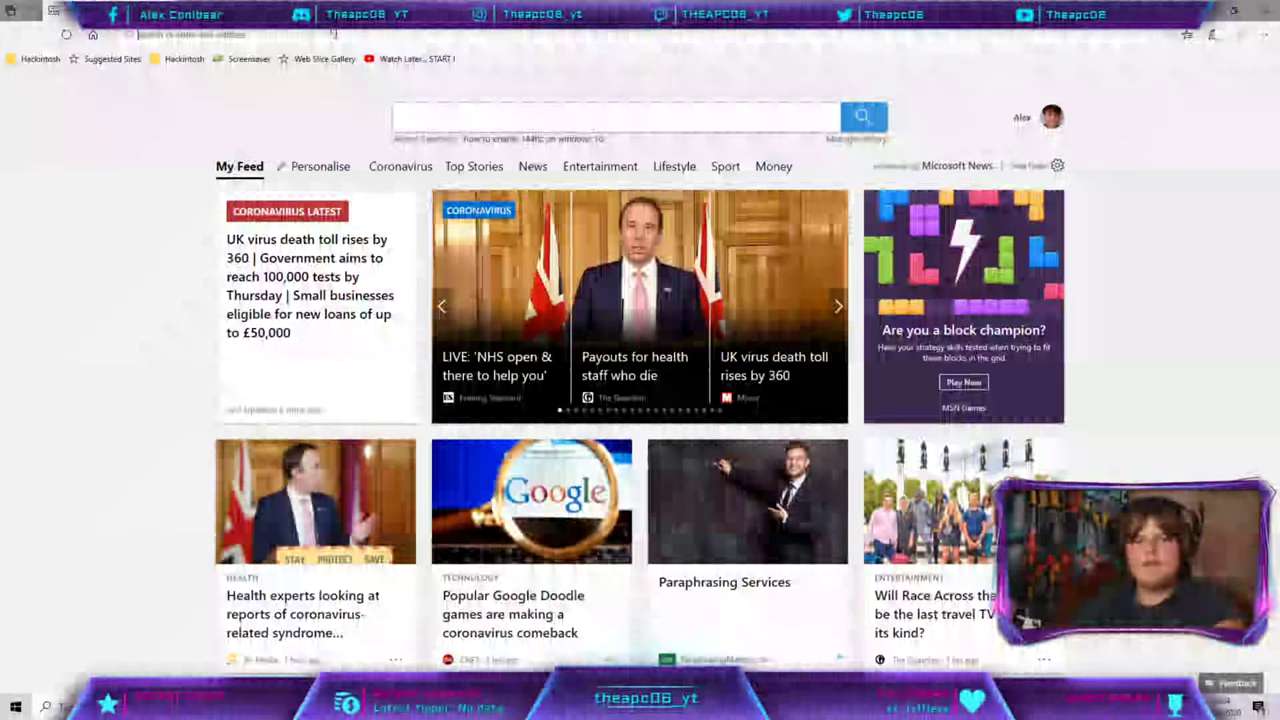
Turn on clipboard history and paste "HELLO HOW ARE YOU" from it into Edge's address bar.
key("super+v")
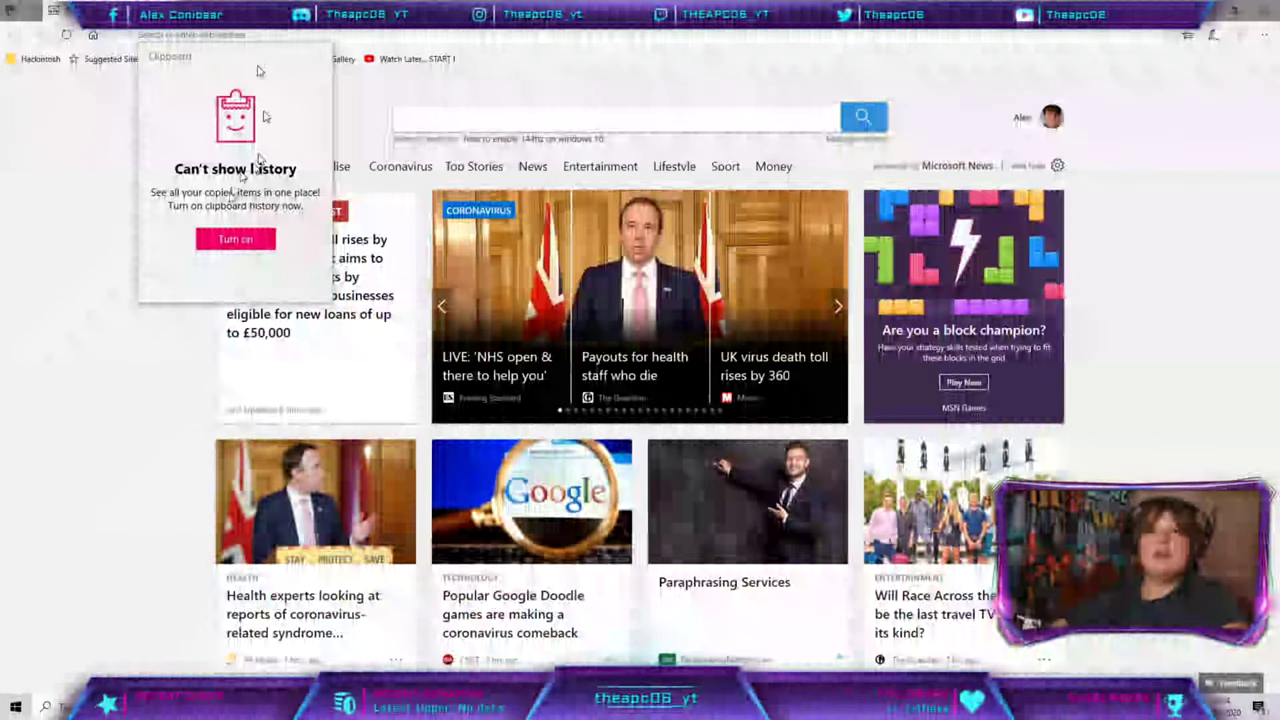
left_click(236, 239)
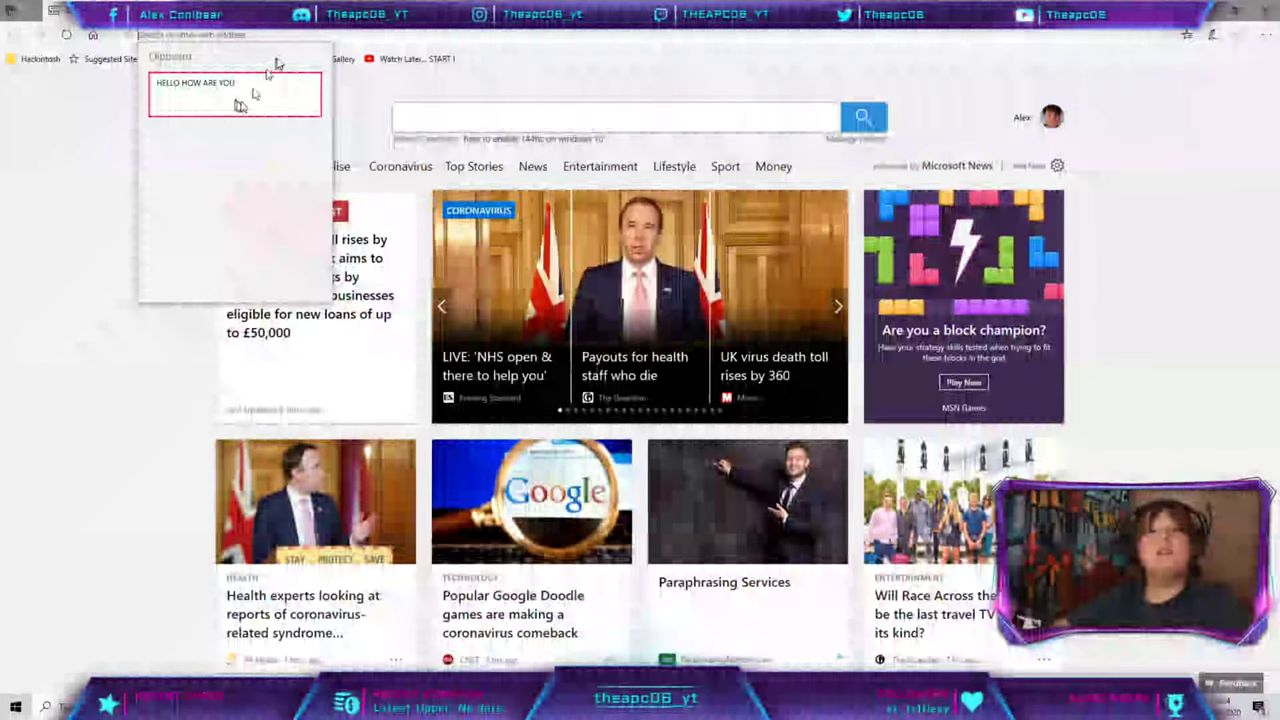
left_click(220, 90)
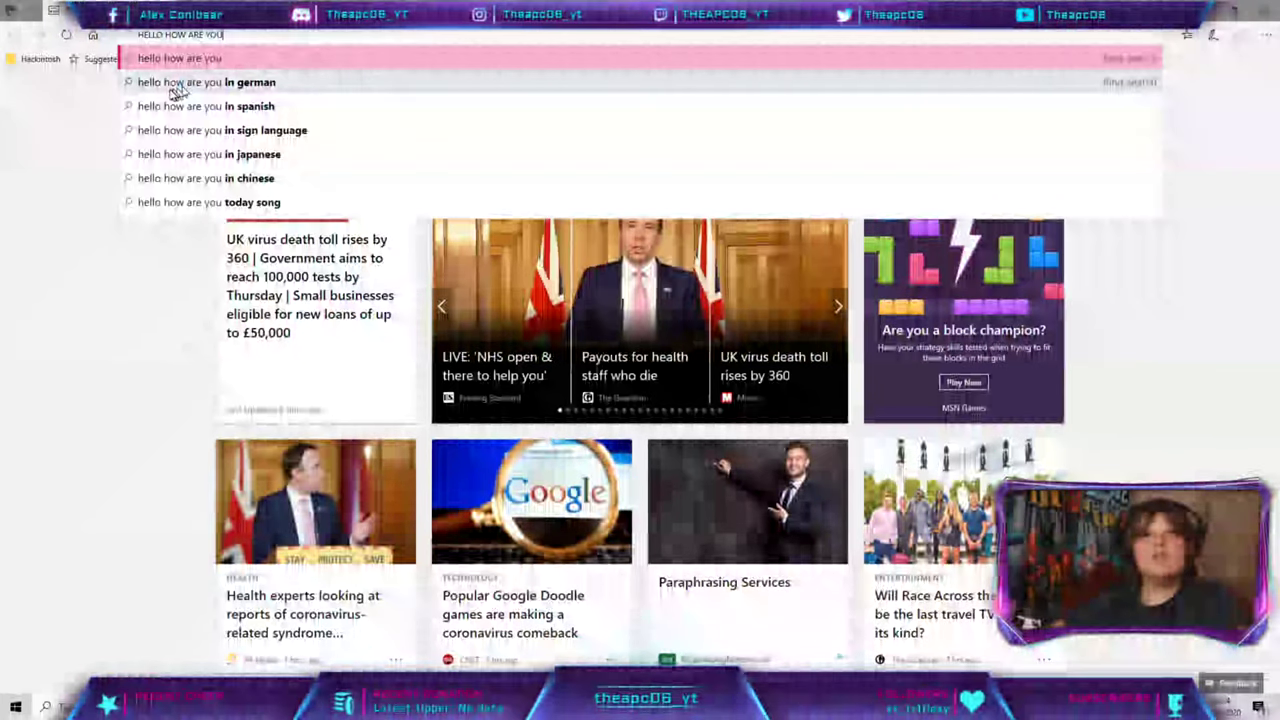
key("ctrl+a")
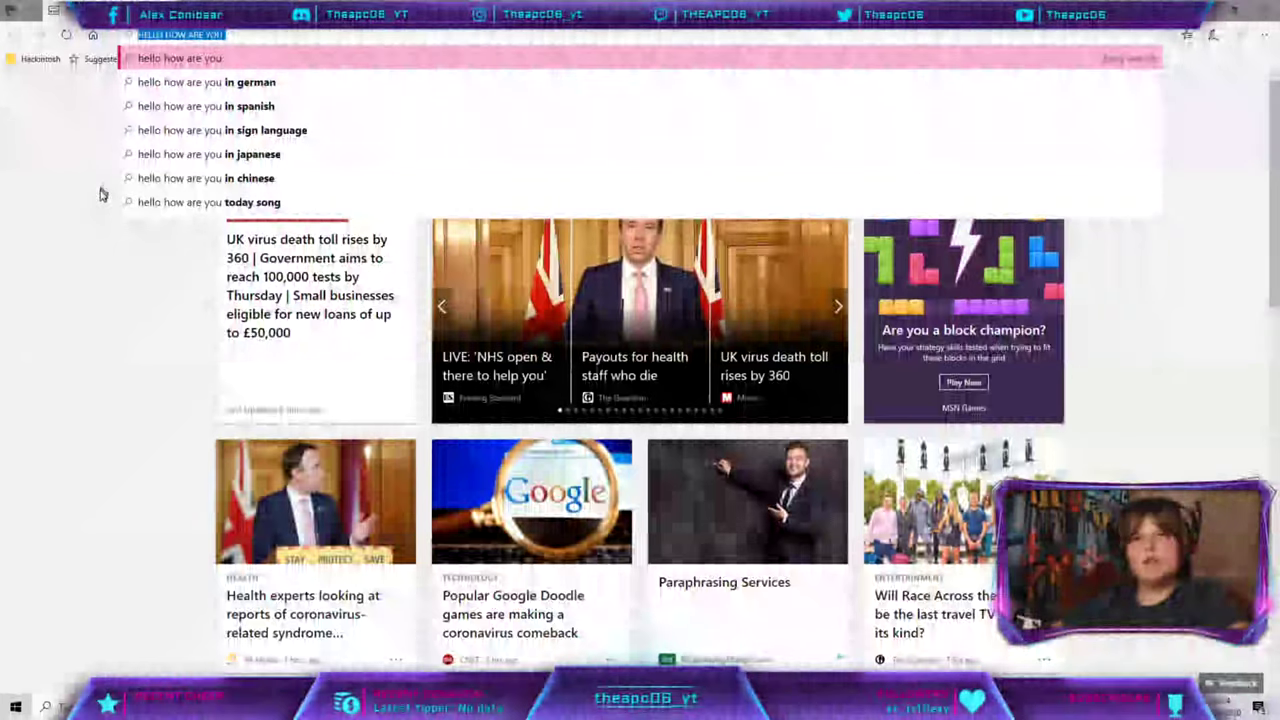
left_click(89, 263)
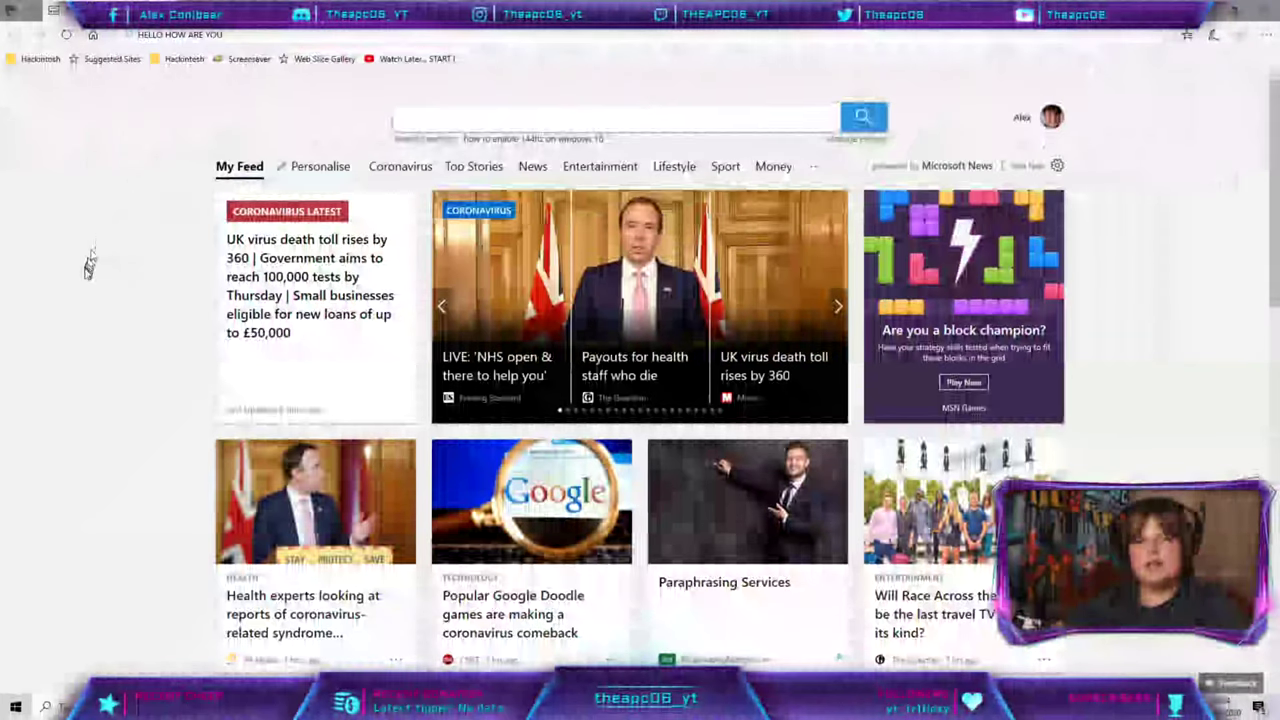
left_click(248, 38)
key("super+c")
type("BO")
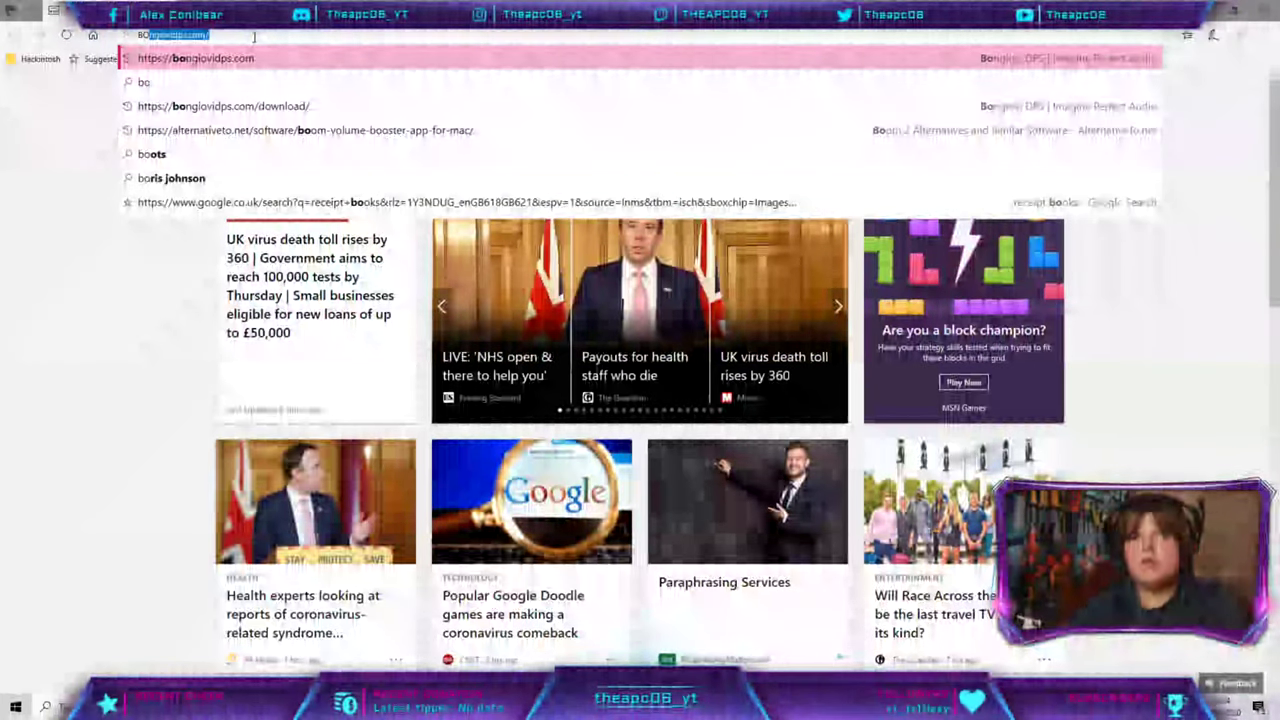
type("RTIERITREIOTJREIJTIOREDJYIERJYIQJ")
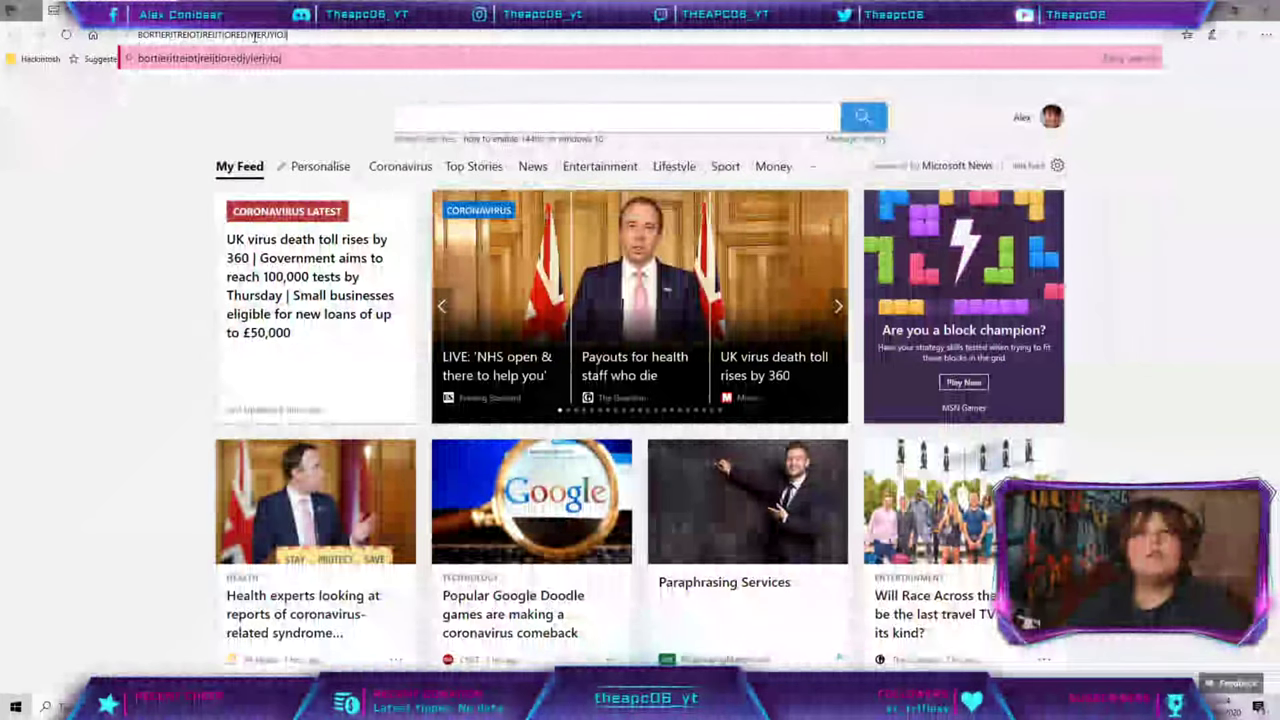
double_click(254, 37)
key("BackSpace")
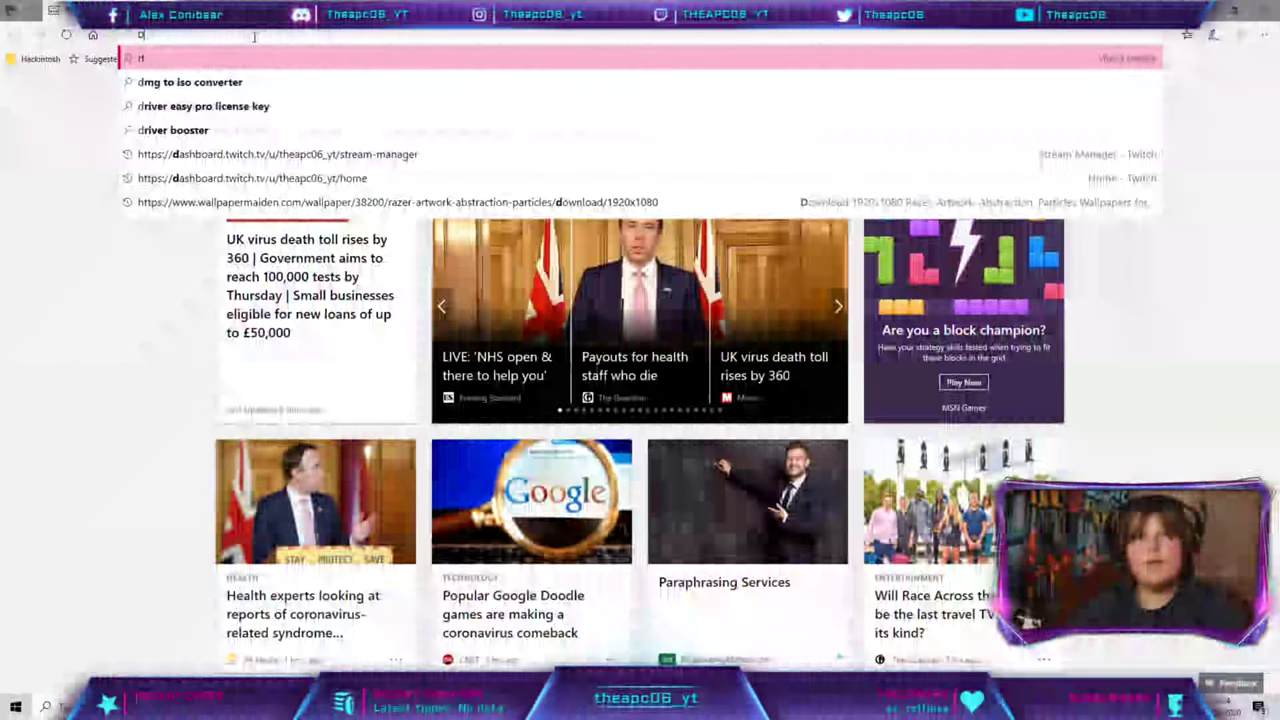
Enter "FRENCH" in Edge's address bar and copy the whole word.
type("FEND")
key("BackSpace")
key("BackSpace")
key("BackSpace")
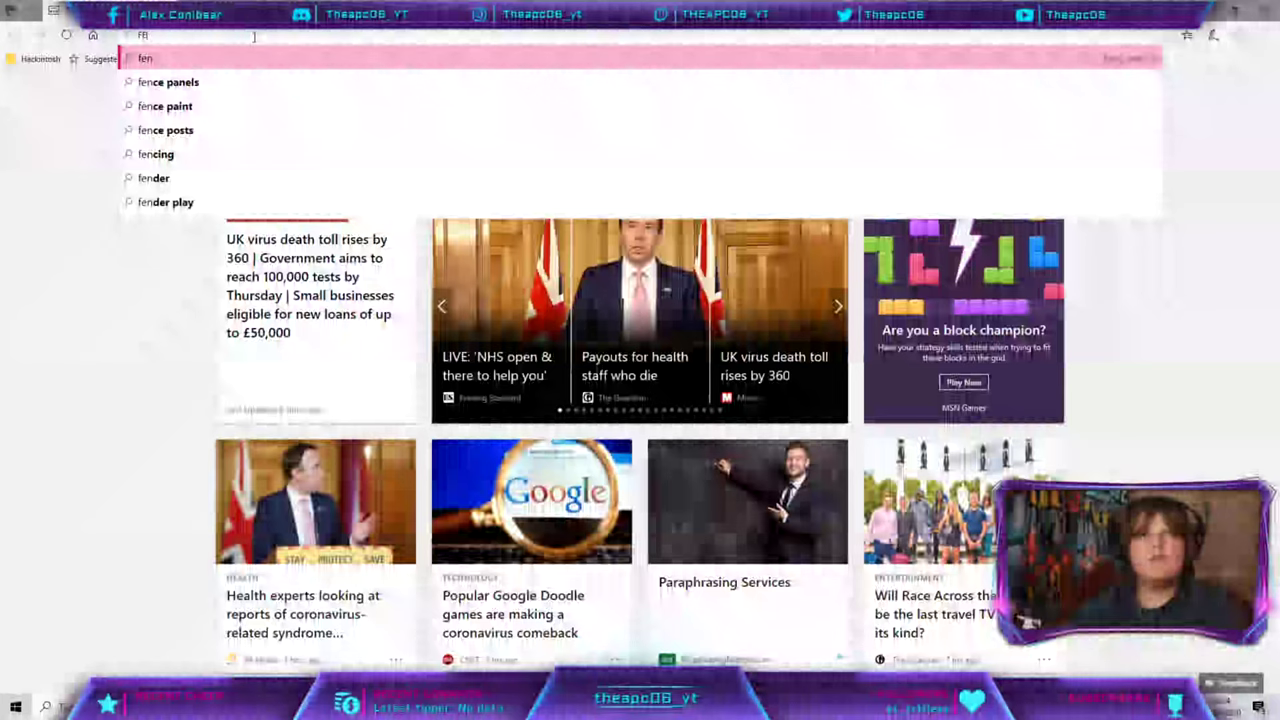
type("RENCH")
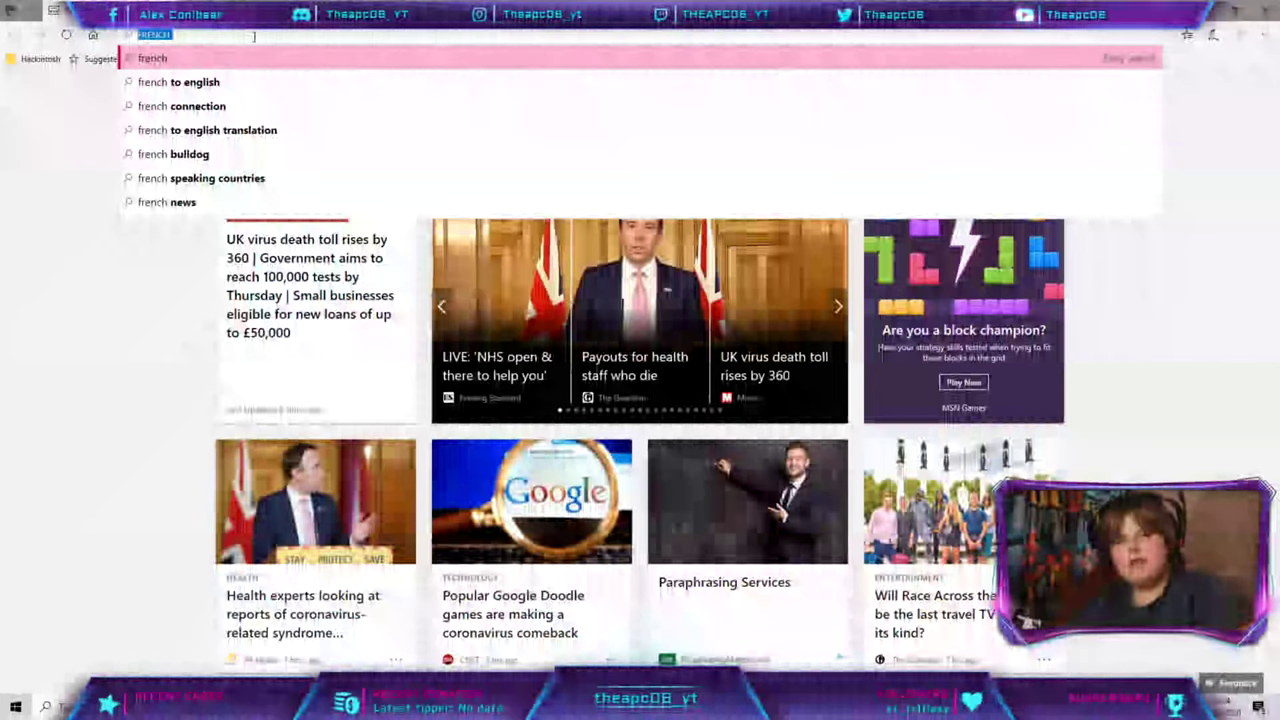
Replace the address bar text with "HELLO HOW ARE YOU" from clipboard history, append "FRENCH" from it, and close Edge.
key("super+v")
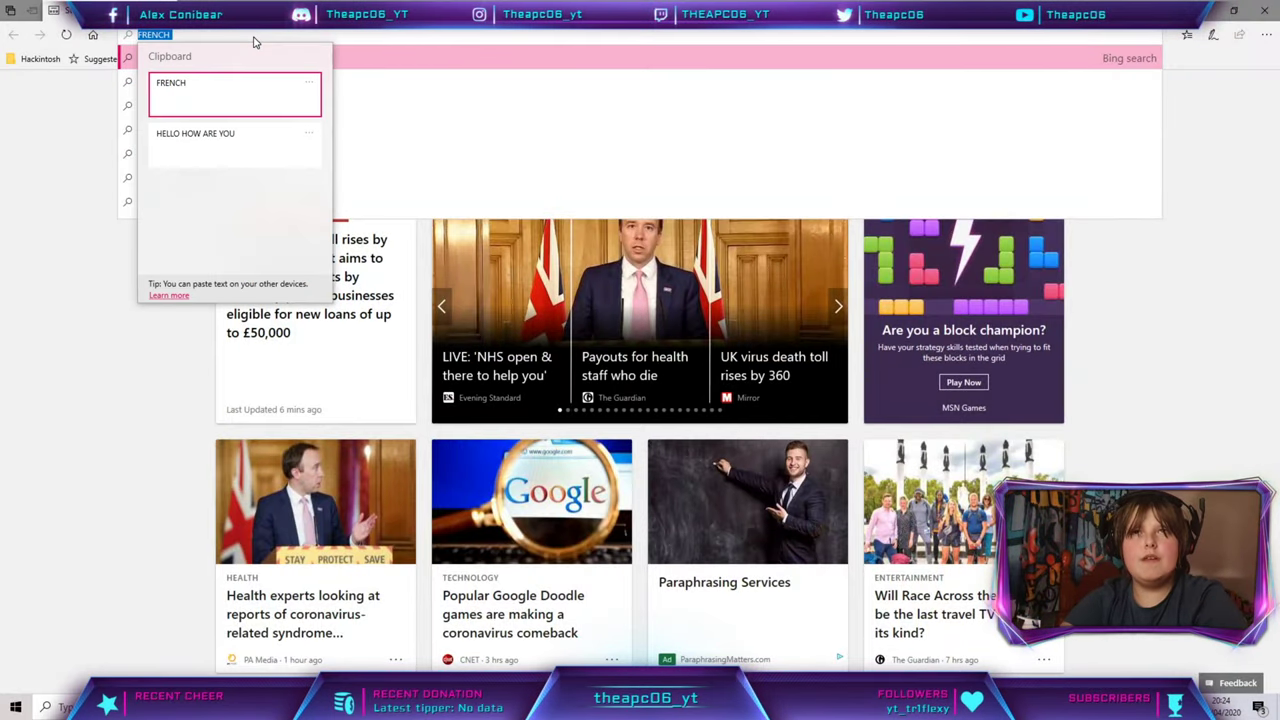
left_click(224, 141)
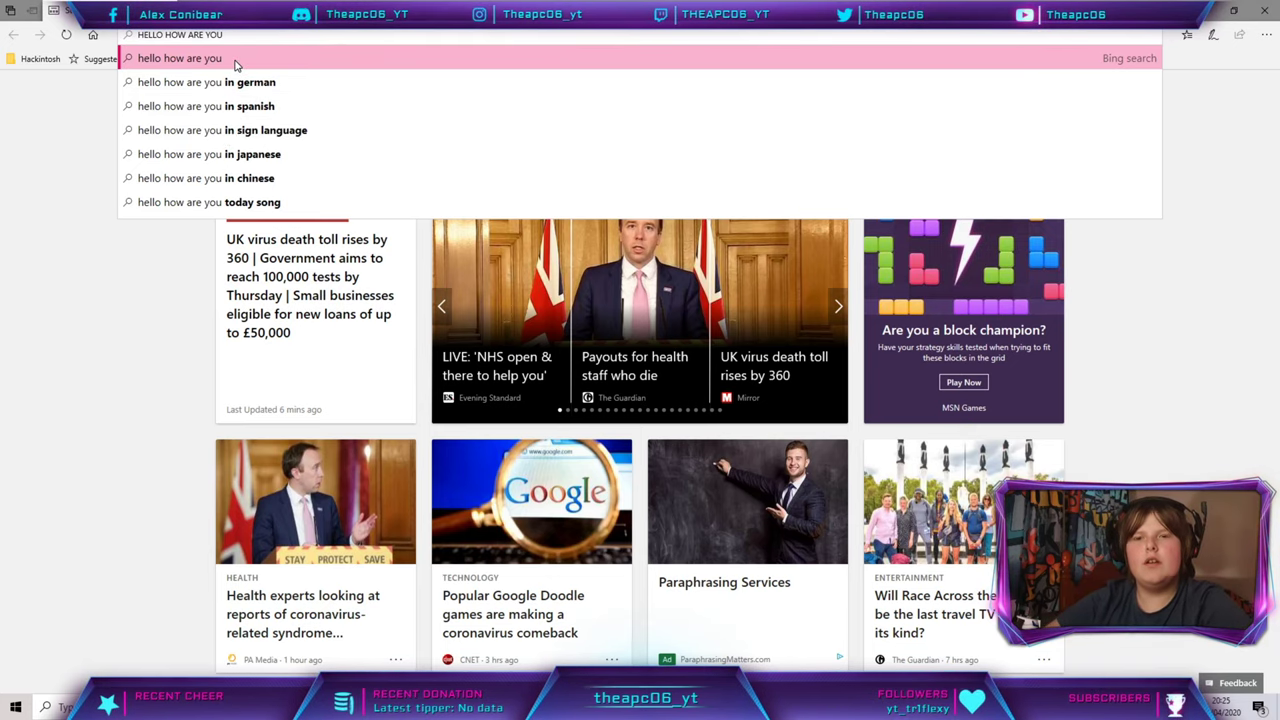
key("super+v")
left_click(281, 86)
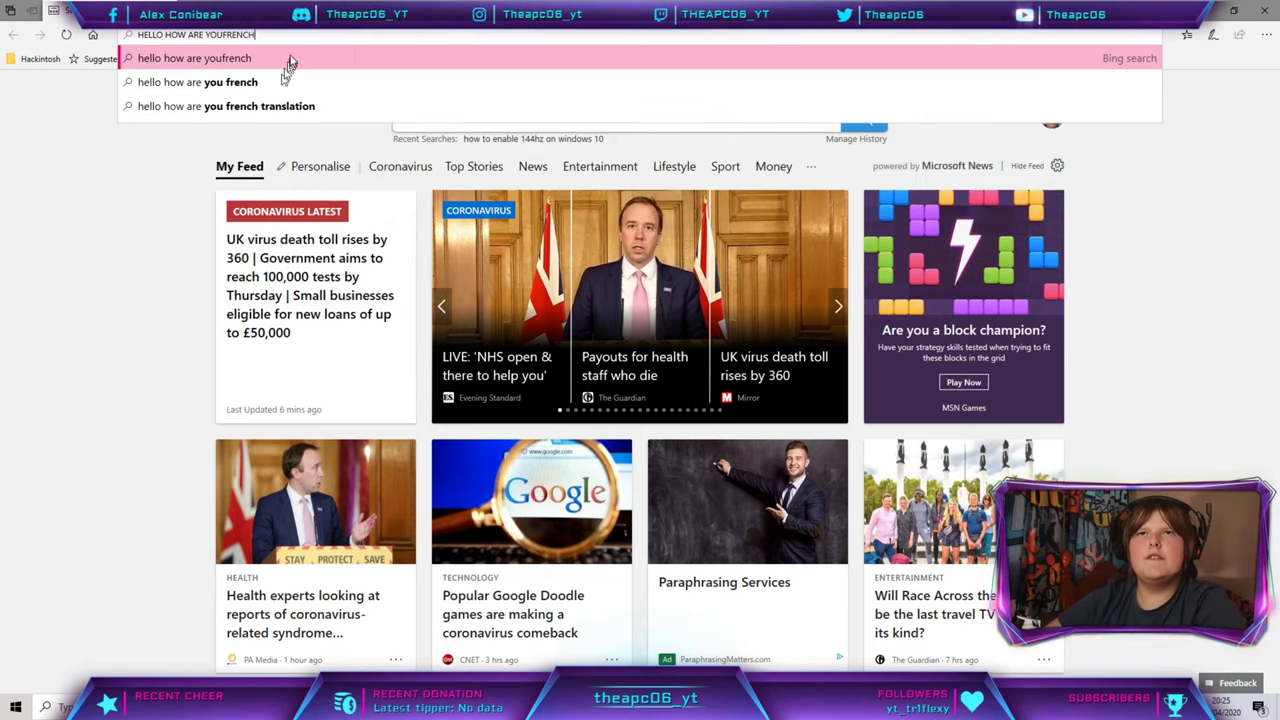
left_click(1262, 8)
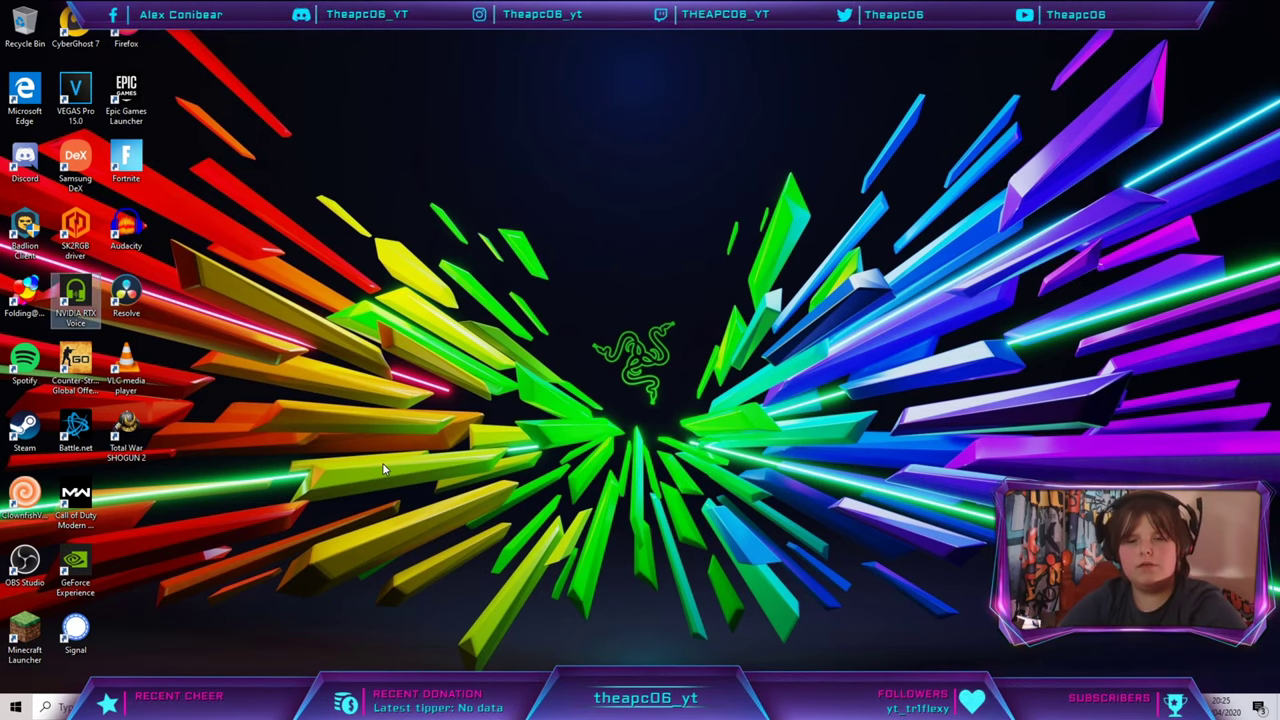
Open Notepad and enter one long line of random capital letters.
key("super")
type("notepad")
key("Return")
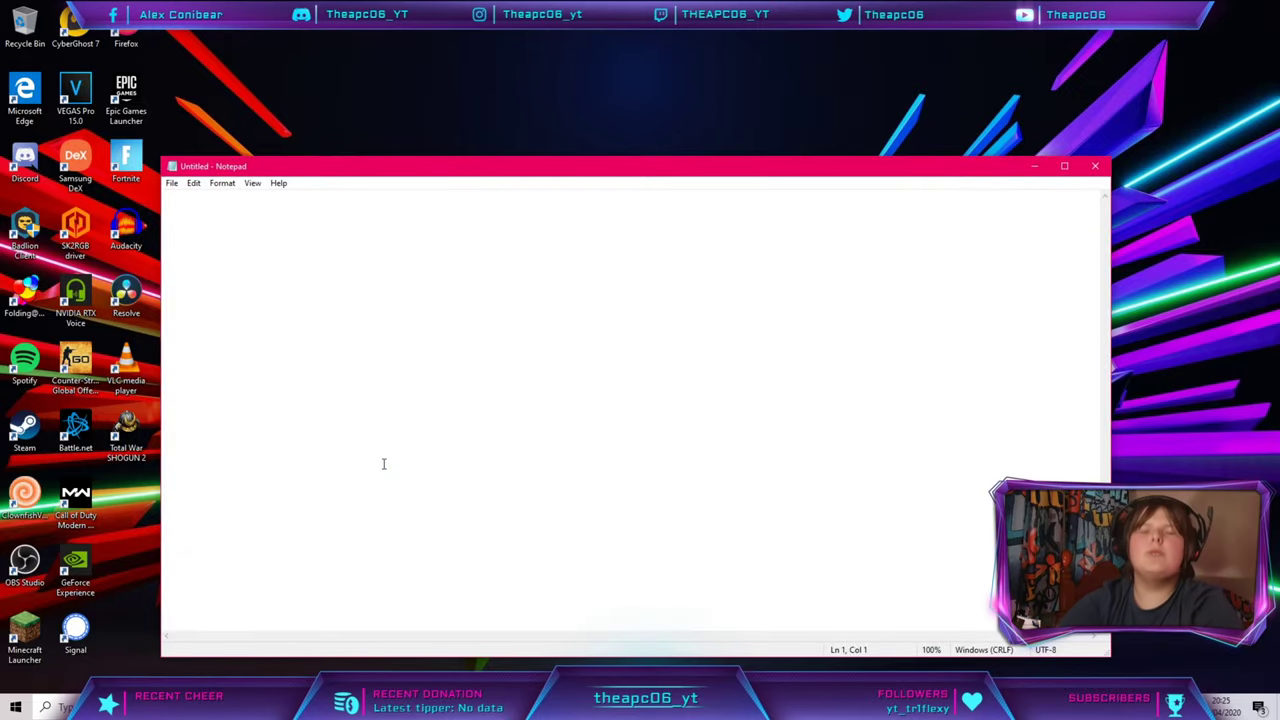
type("GREOJIPERTGYSDLHJ;IKOGFDLIKJHOFGHJIHKFGJJHGKFGJLKDFJGKLJRFKGJHOLKRGJHKDRFKKO")
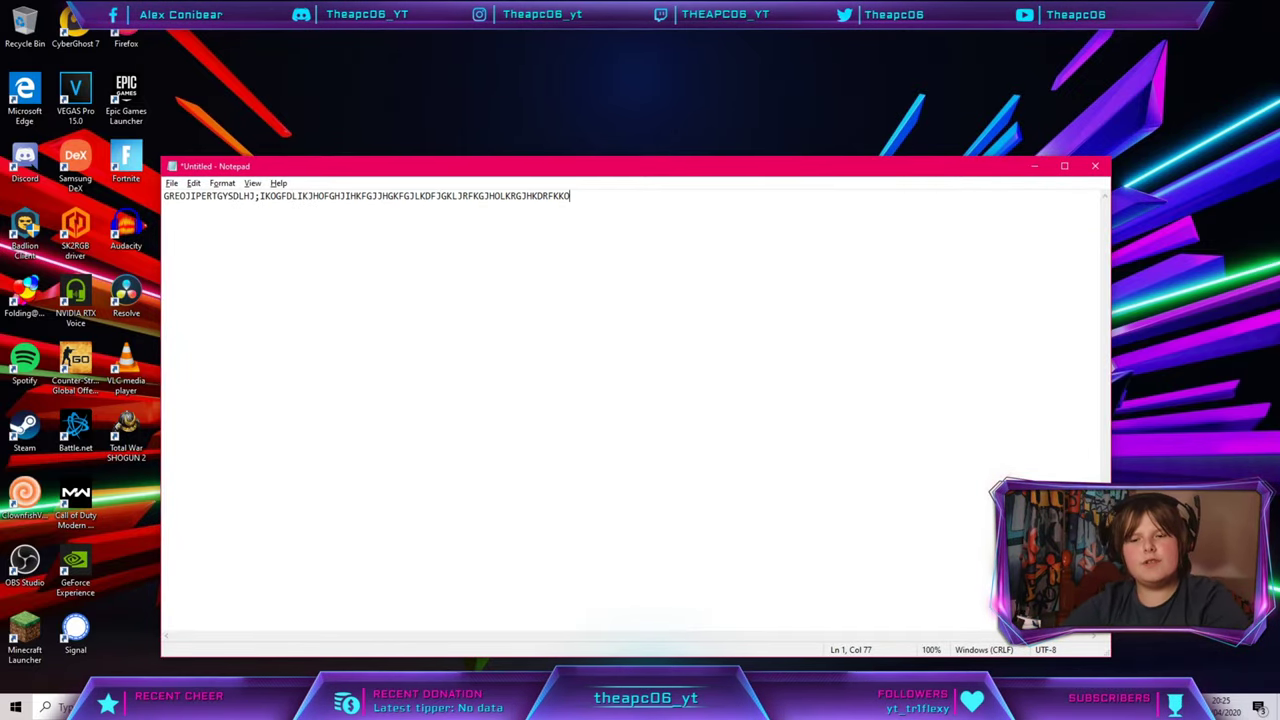
Close Notepad without saving the changes.
key("alt+F4")
key("Escape")
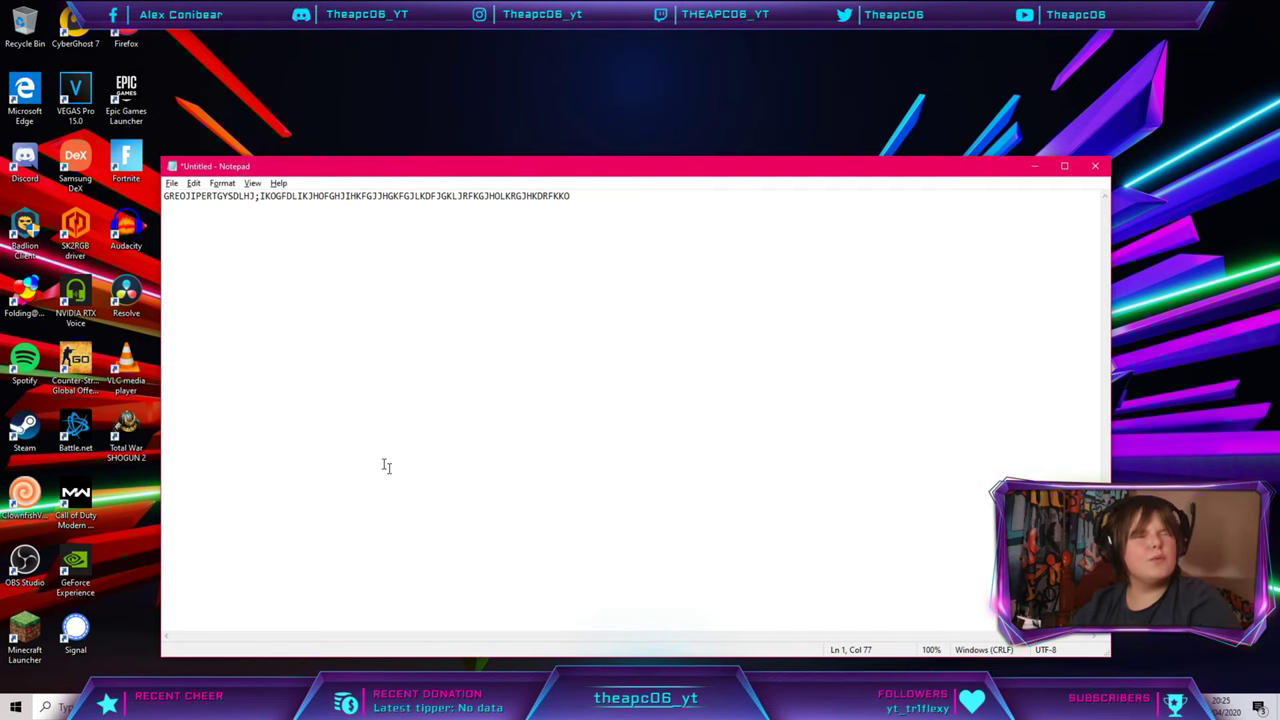
key("alt+F4")
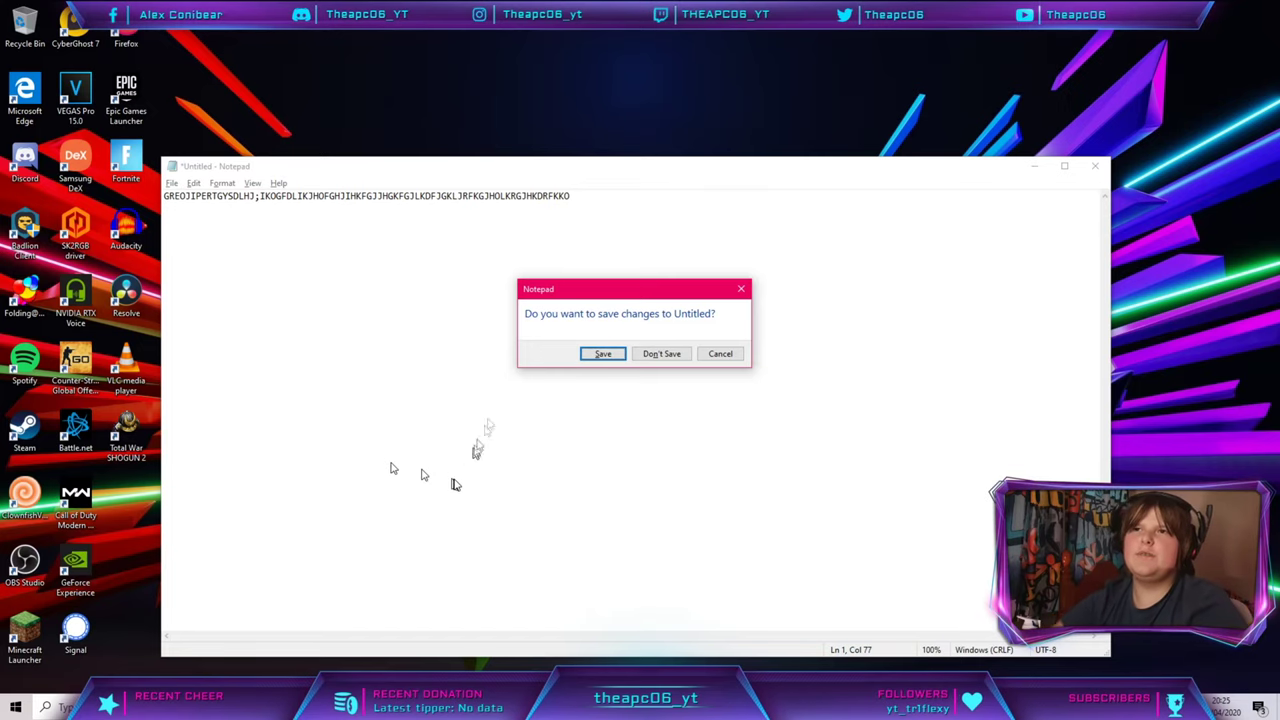
left_click(676, 352)
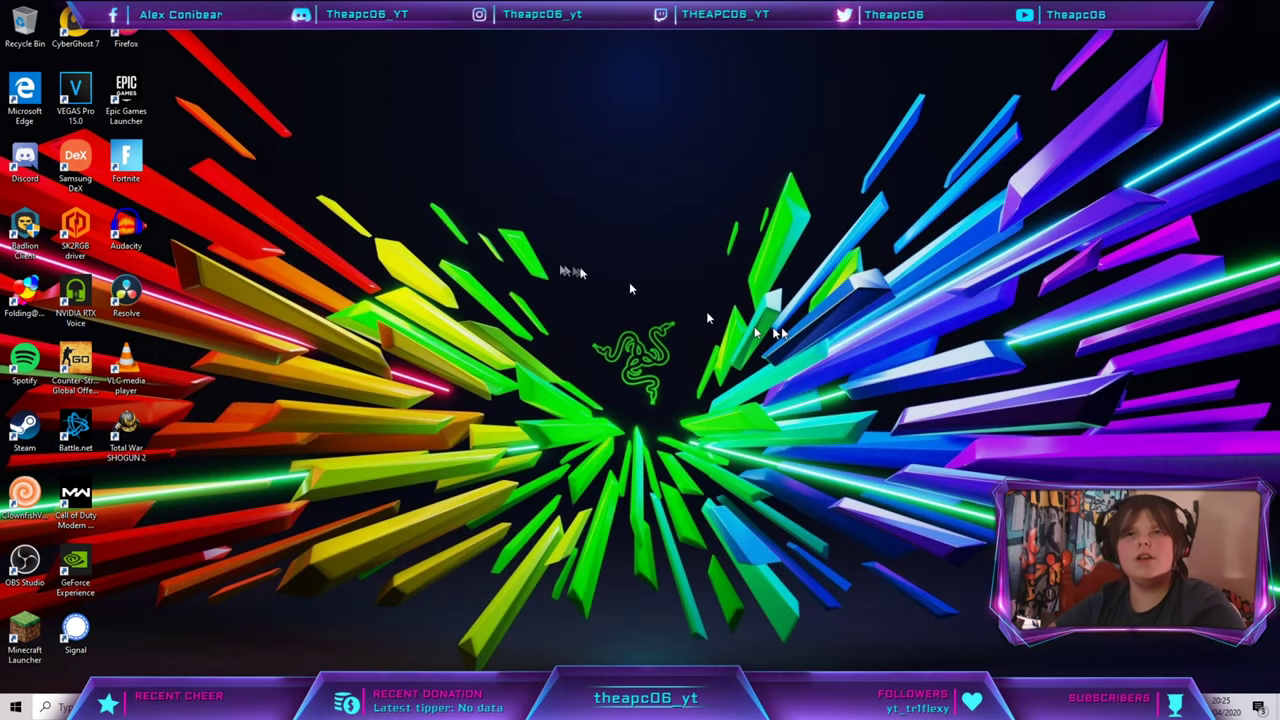
Move the Microsoft To Do tile in the Start menu up beside the Xbox tile and close the menu.
key("super")
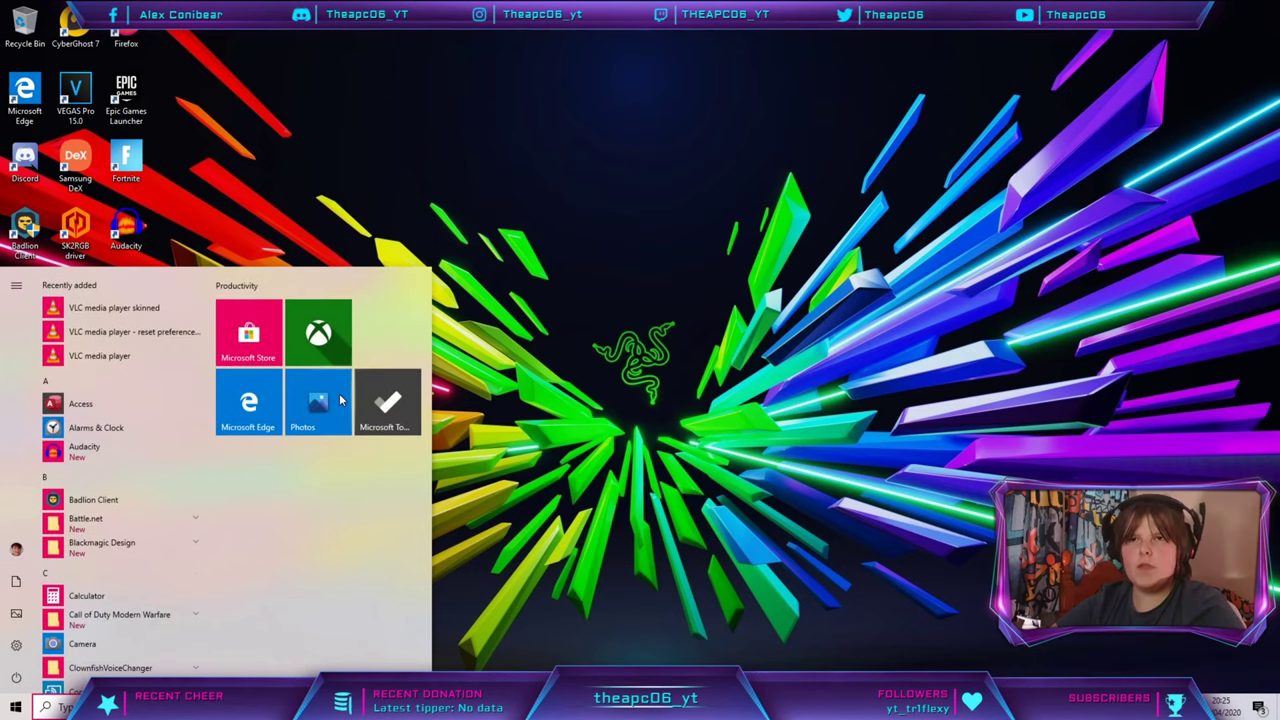
left_click_drag(404, 398, 397, 335)
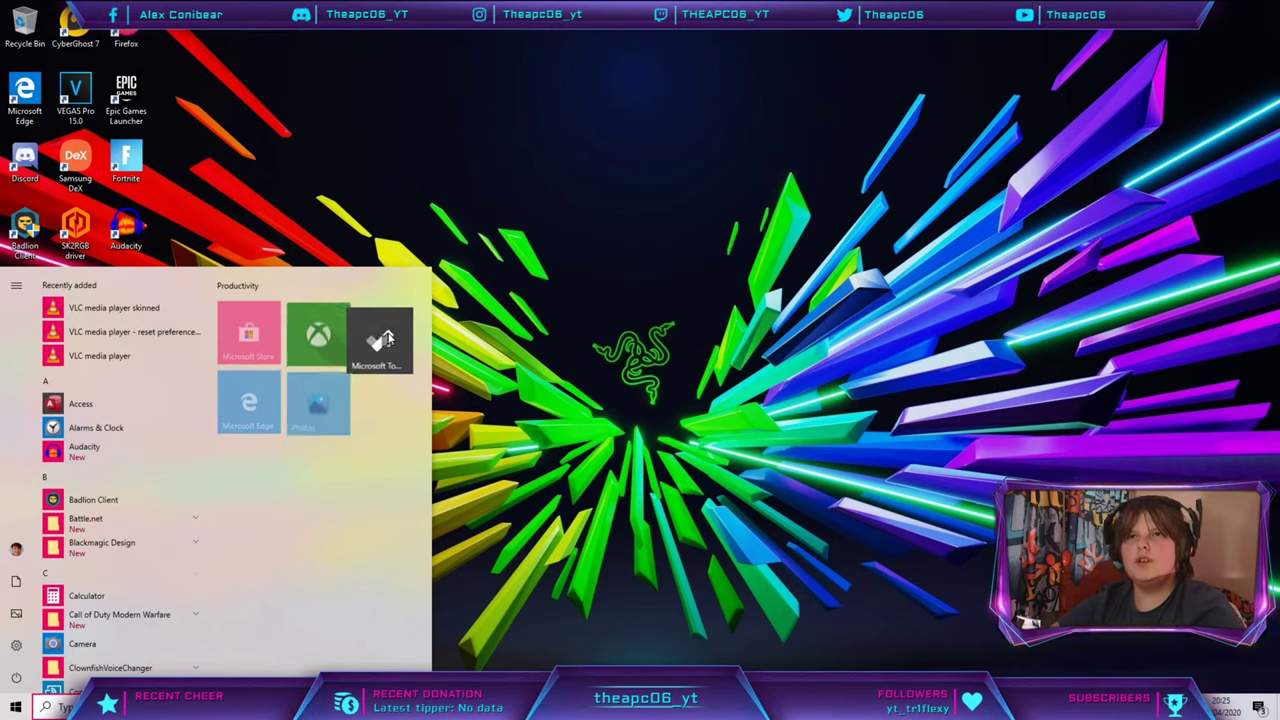
left_click(675, 345)
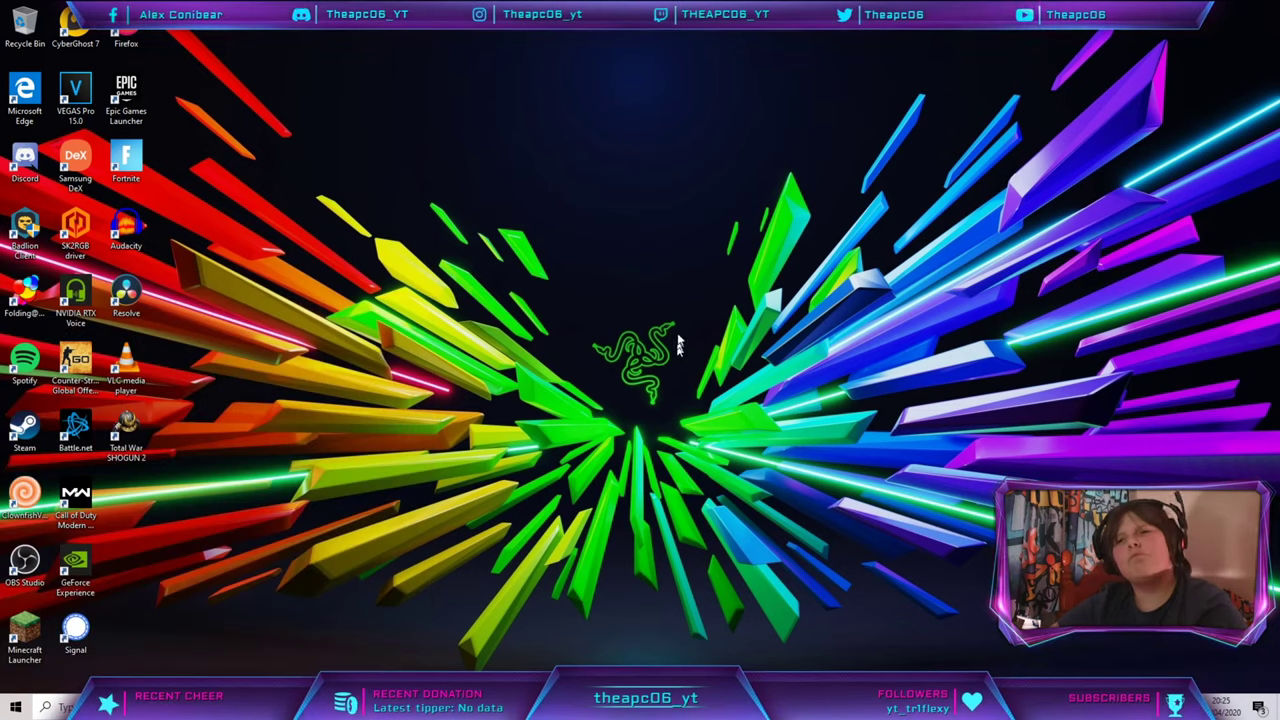
Open the display page in Windows Settings, try a resolution of 1280 × 1024, and revert it.
key("super+i")
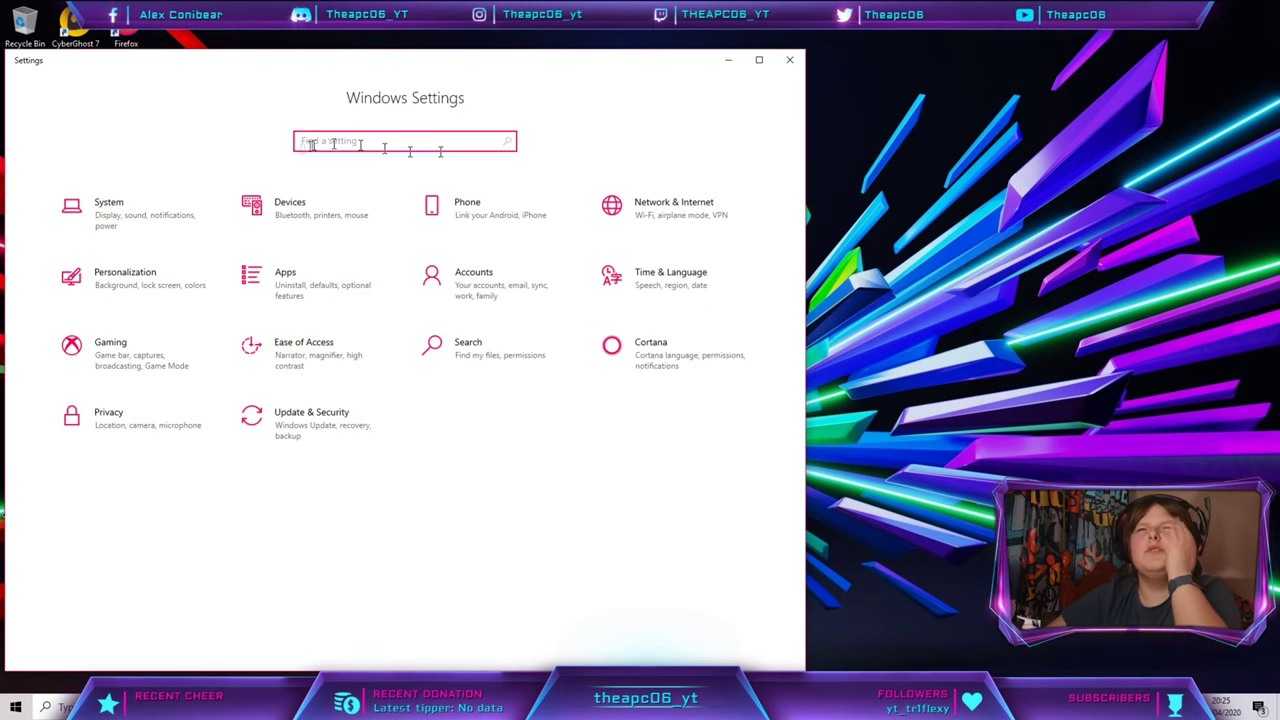
left_click(193, 205)
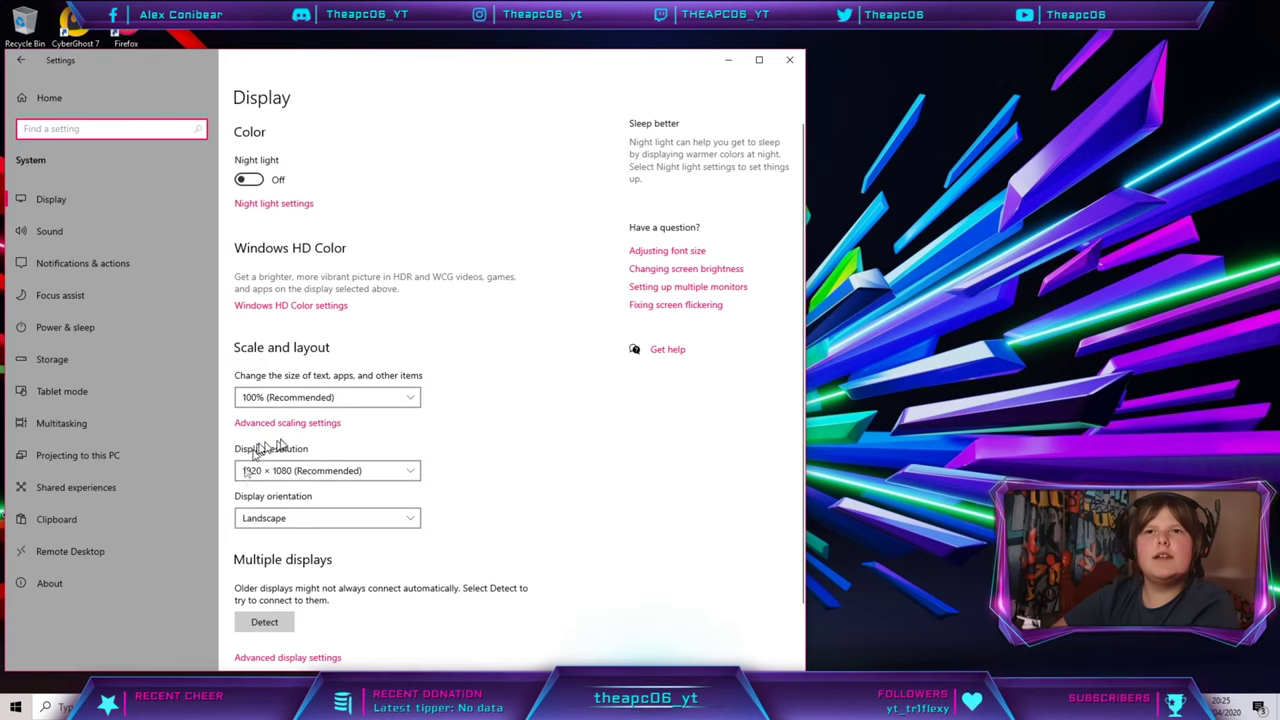
left_click(323, 470)
left_click(317, 466)
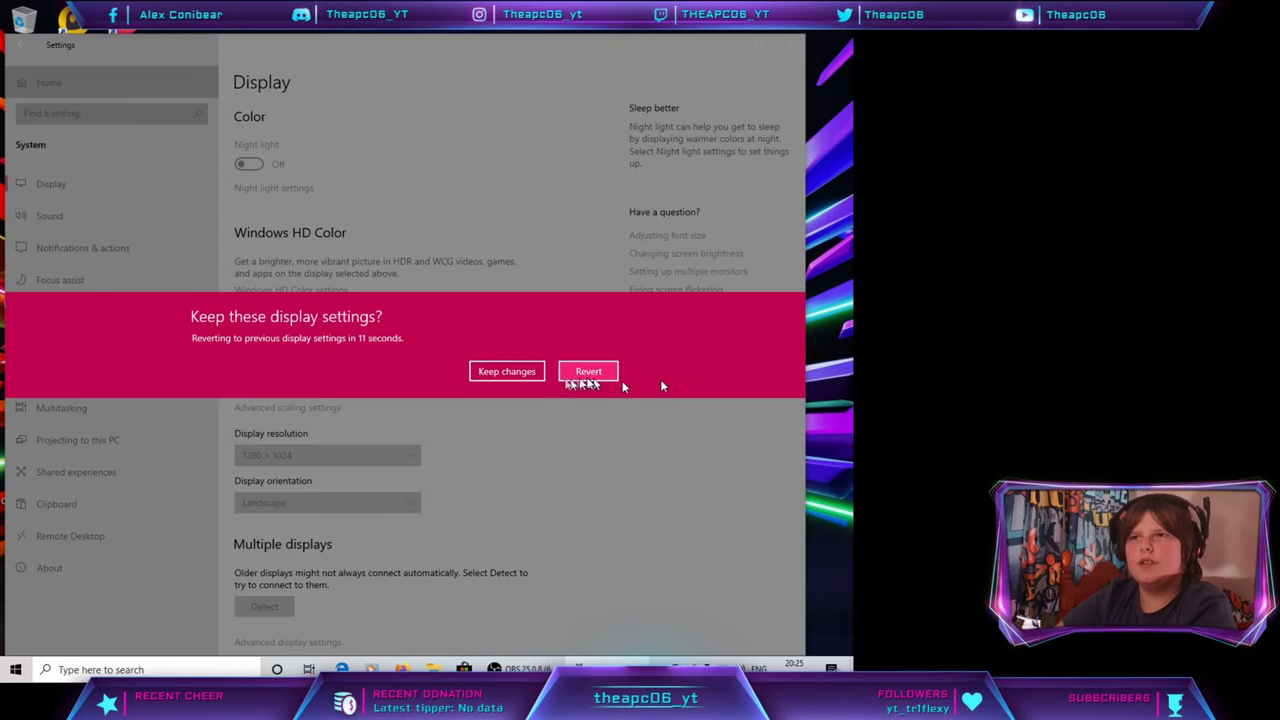
left_click(561, 373)
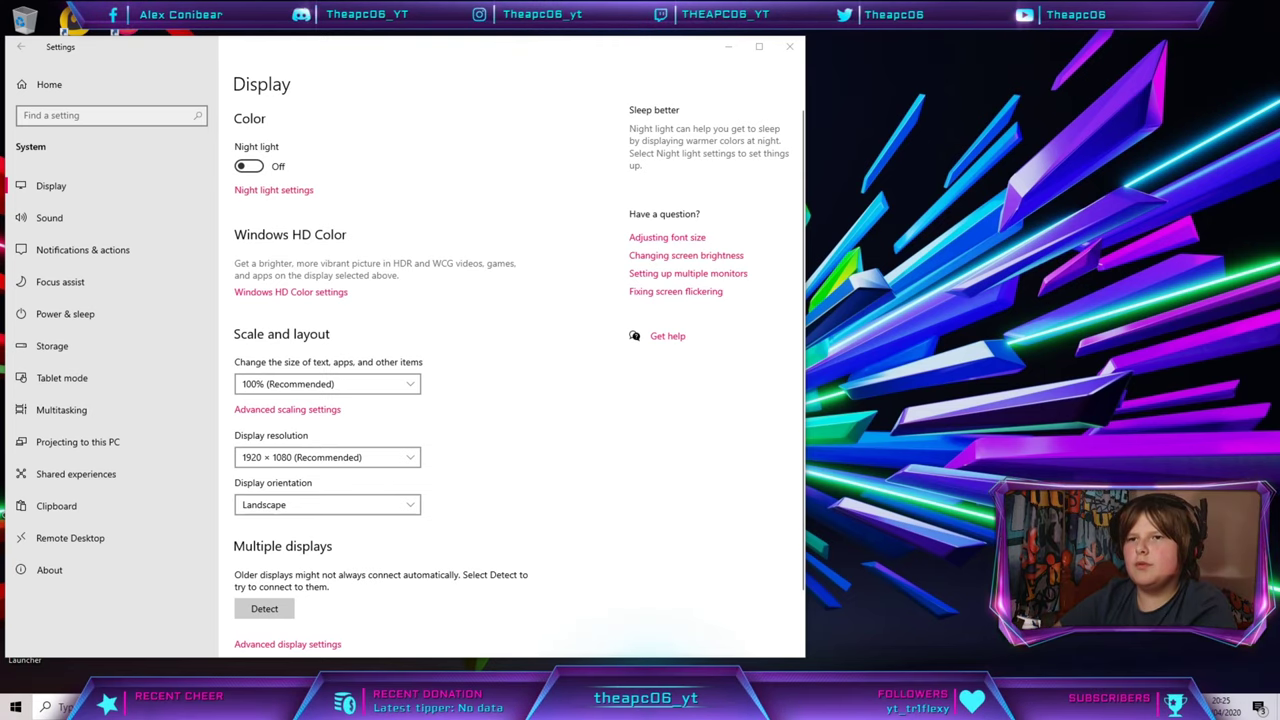
Change the size of text, apps and other items in the display settings and restore the previous scaling.
key("alt+Tab")
left_click(840, 62)
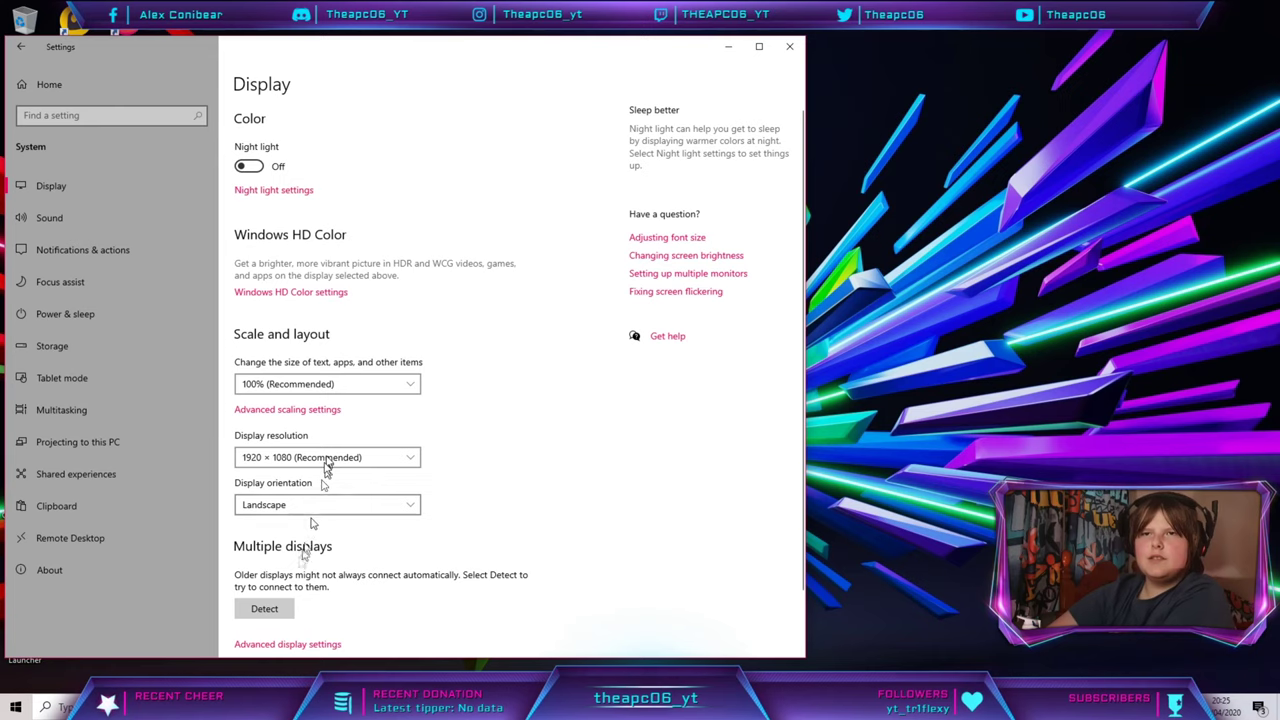
left_click(288, 384)
left_click(287, 405)
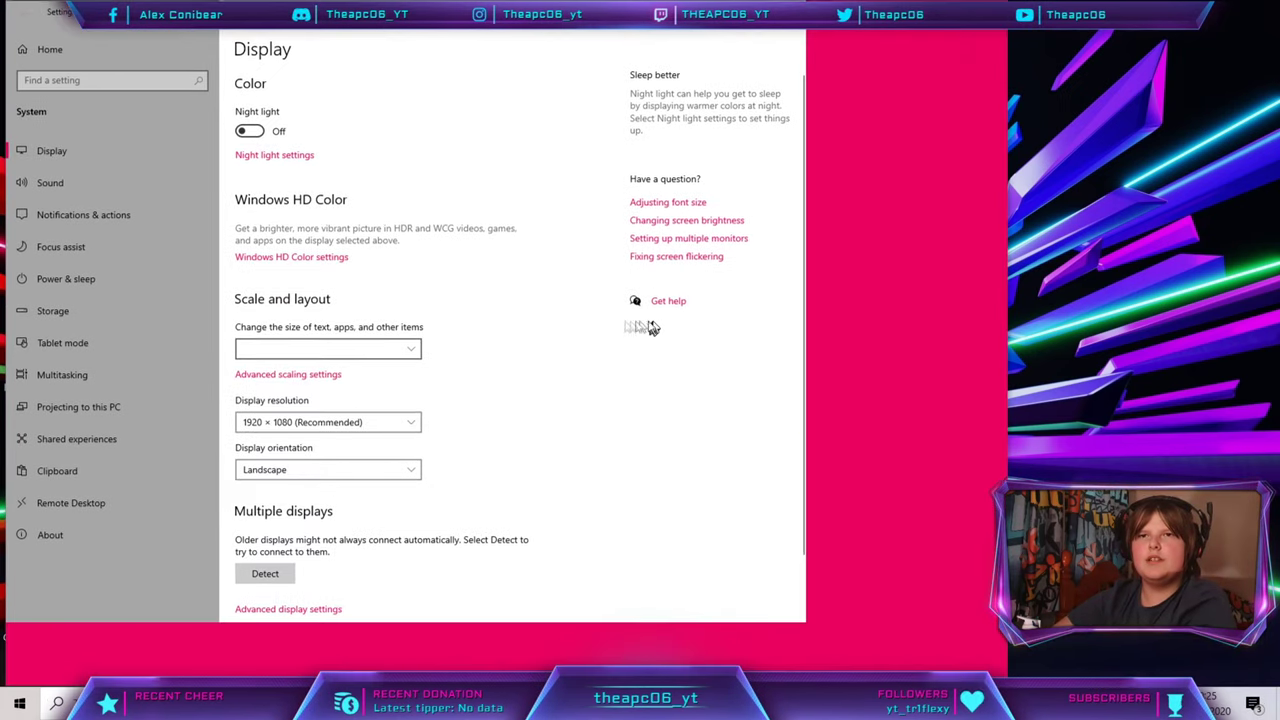
left_click(415, 480)
left_click(417, 448)
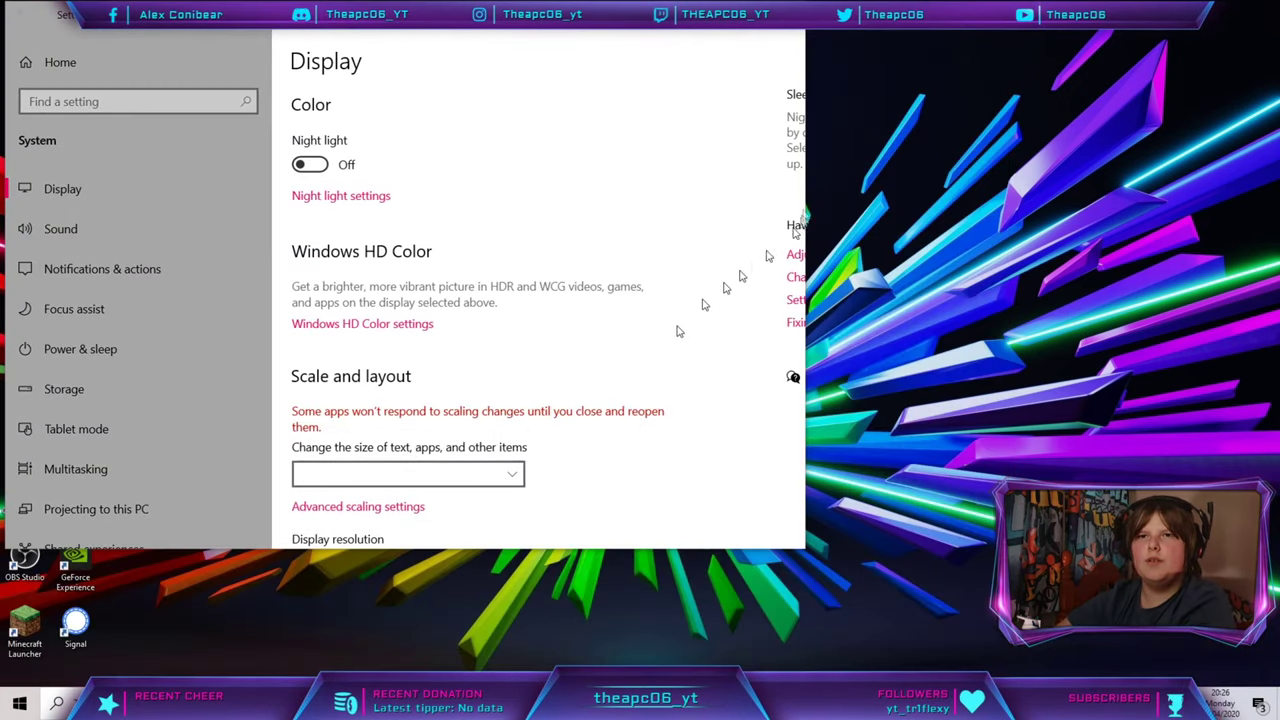
Close Windows Settings and open the System page with basic information about the computer.
left_click(785, 14)
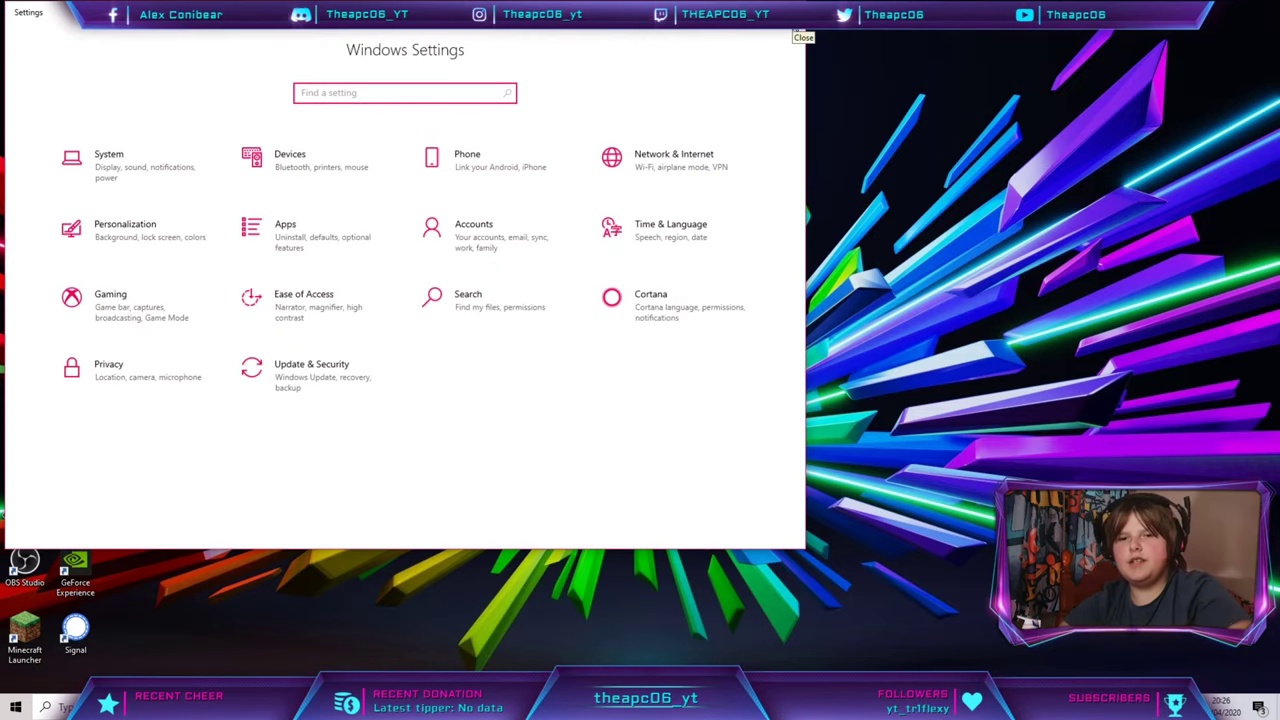
left_click(793, 12)
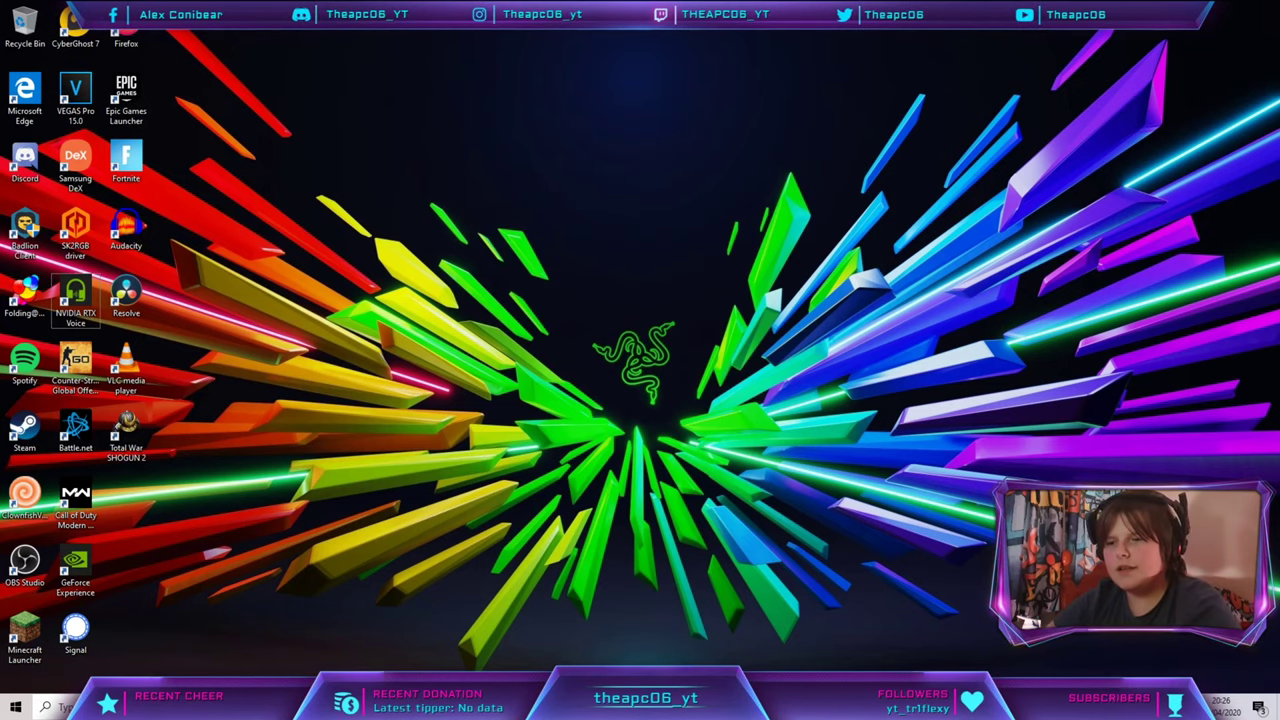
key("super+Pause")
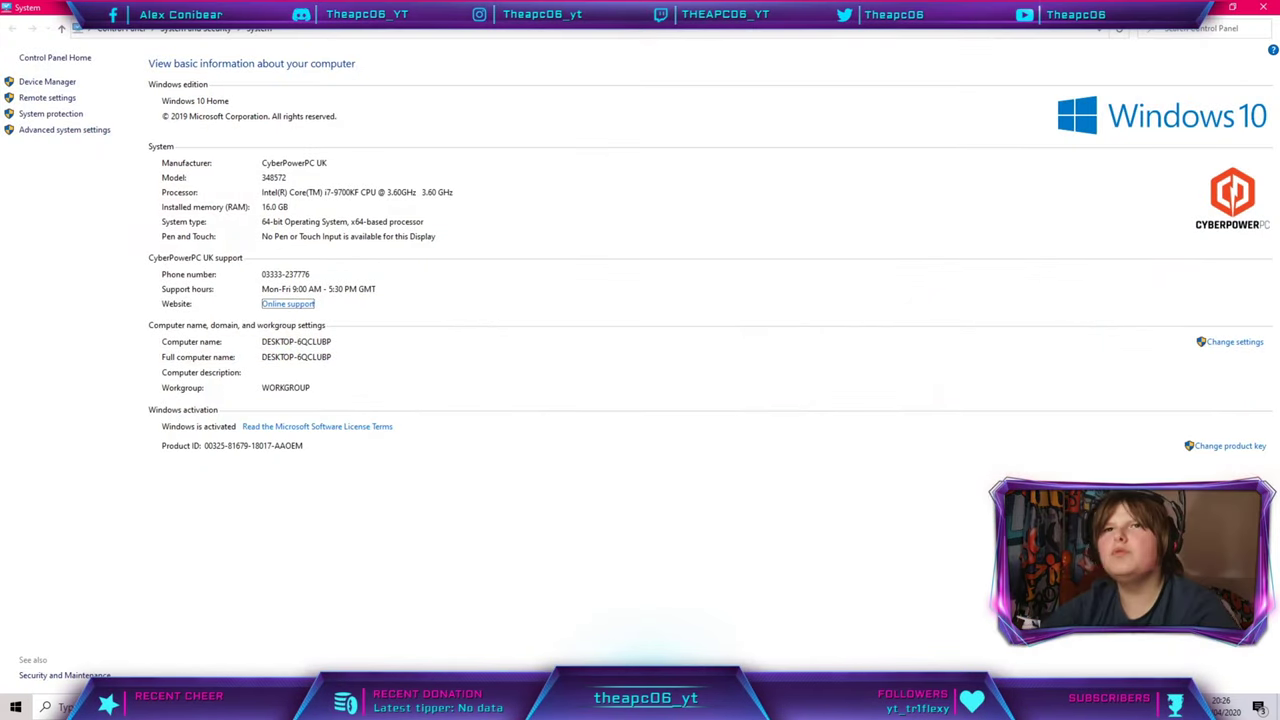
Find Magnifier through the Start menu search and launch it.
key("super")
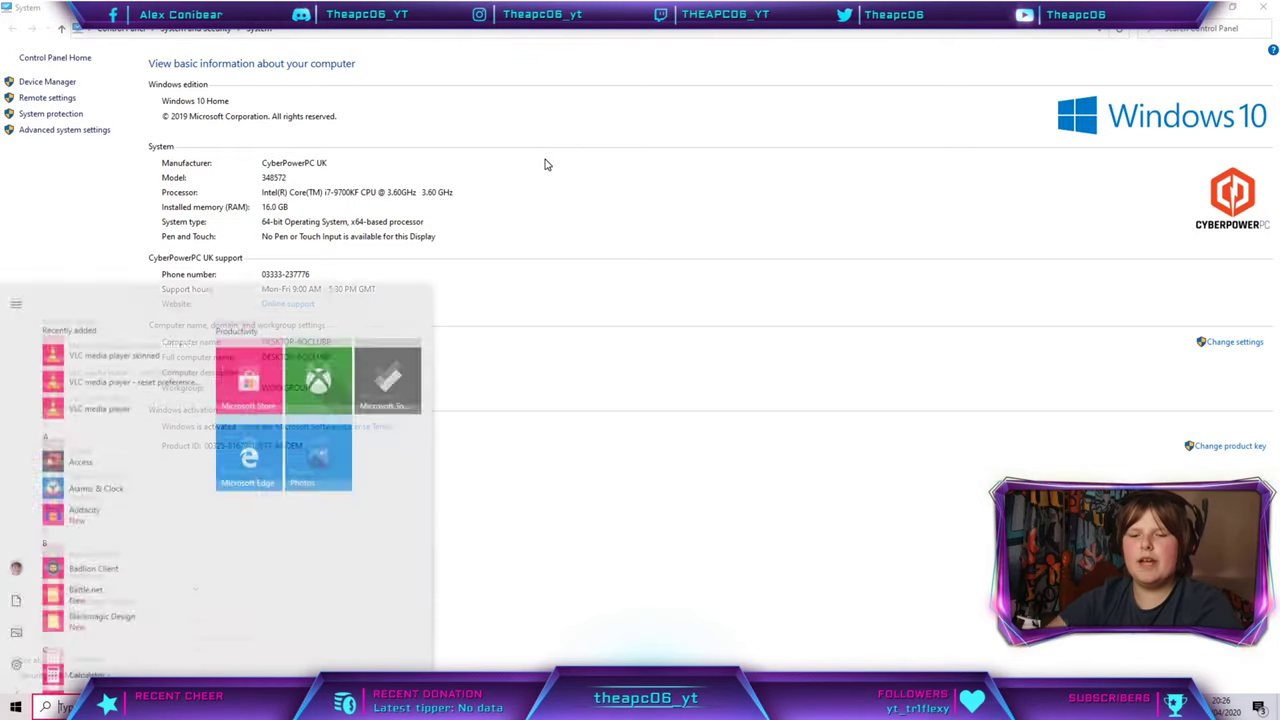
type("MS")
key("BackSpace")
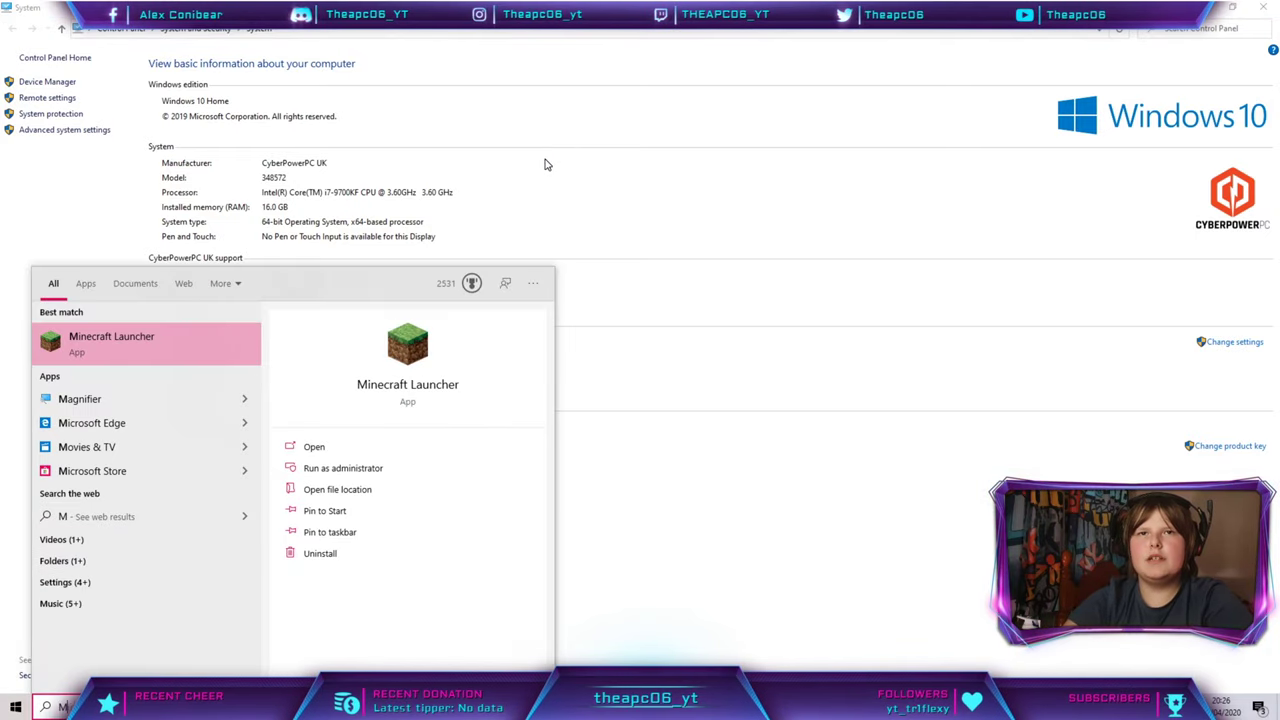
type("AG")
key("Return")
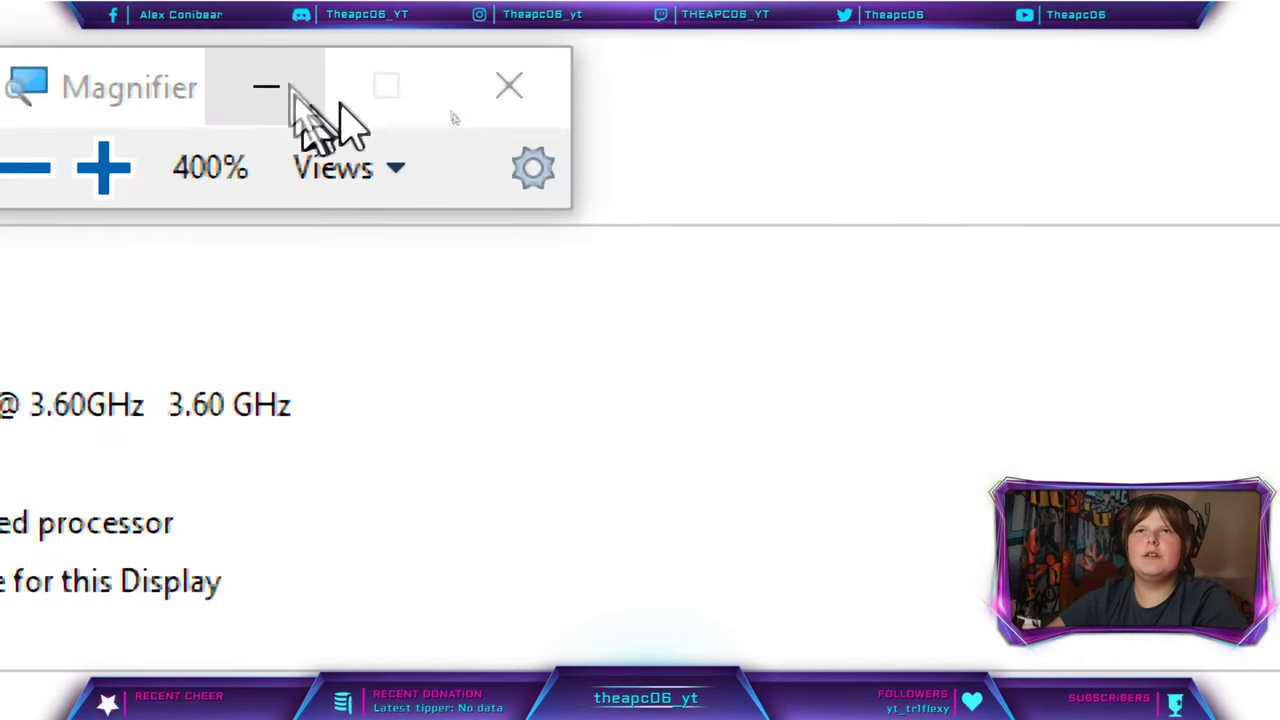
Minimize the Magnifier toolbar, and close Magnifier and the System page with basic information about the computer.
left_click(294, 94)
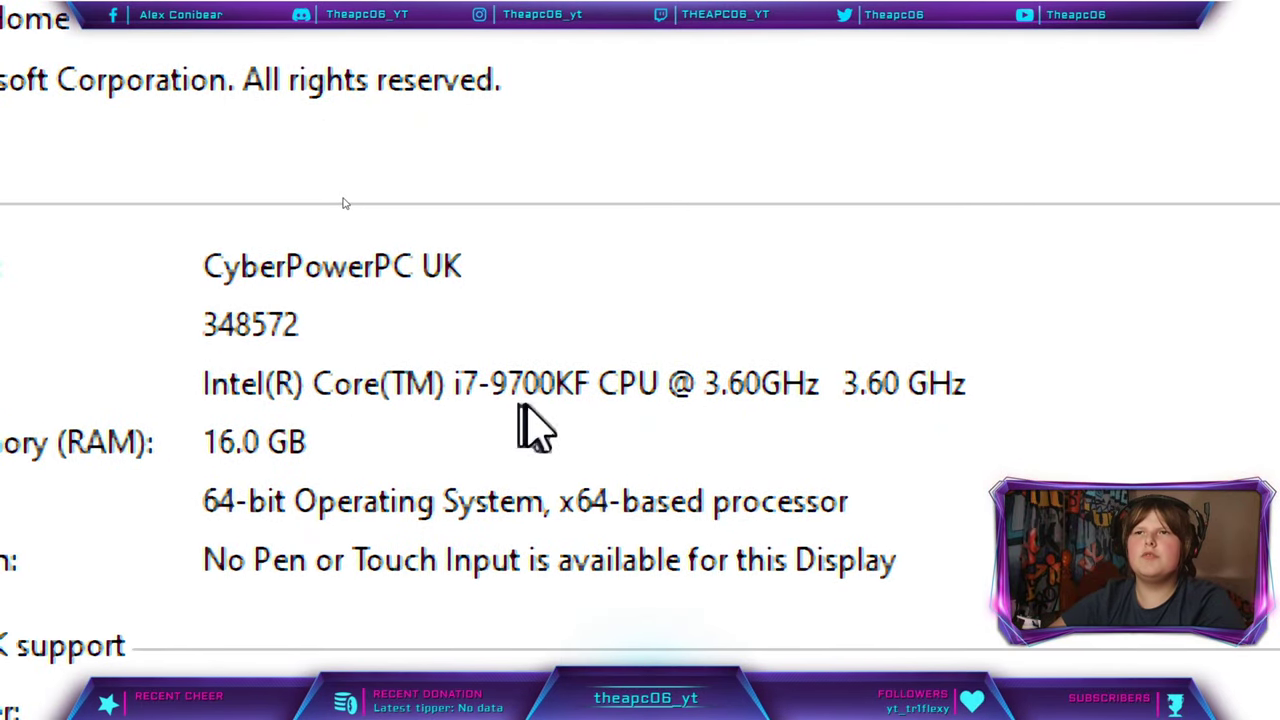
key("alt+Tab")
key("alt+Tab")
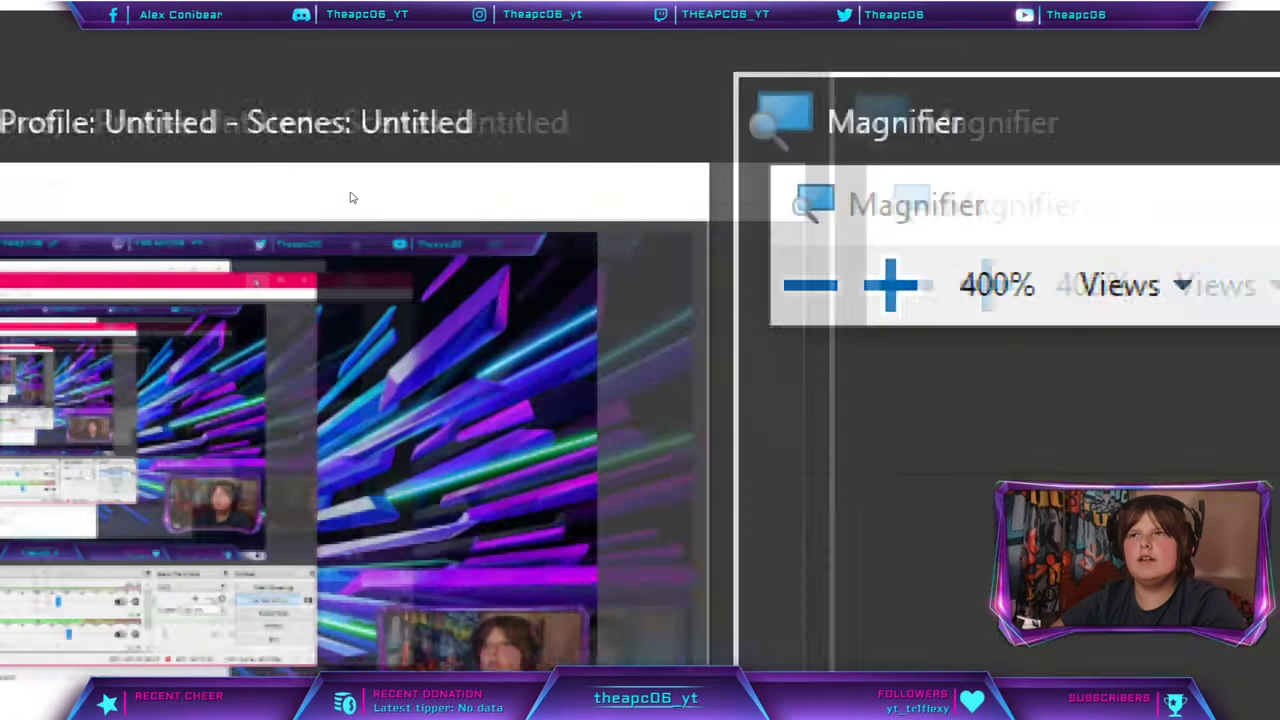
key("alt+F4")
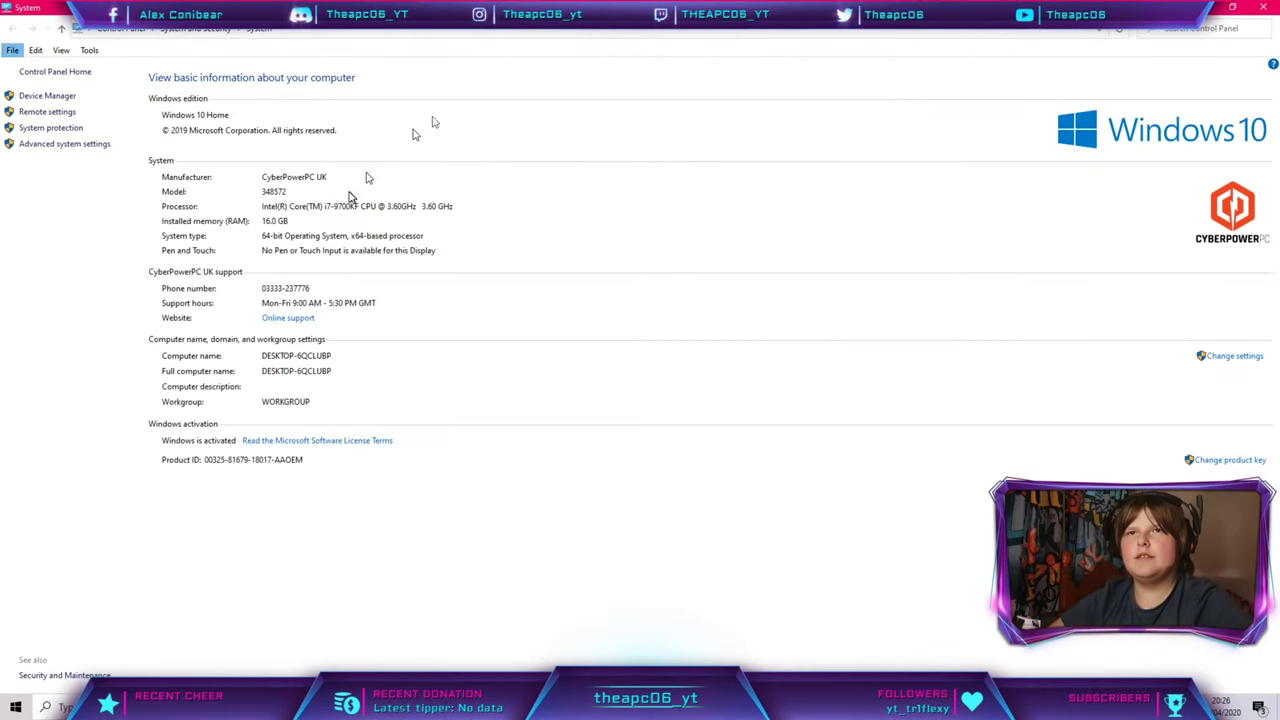
key("alt+F4")
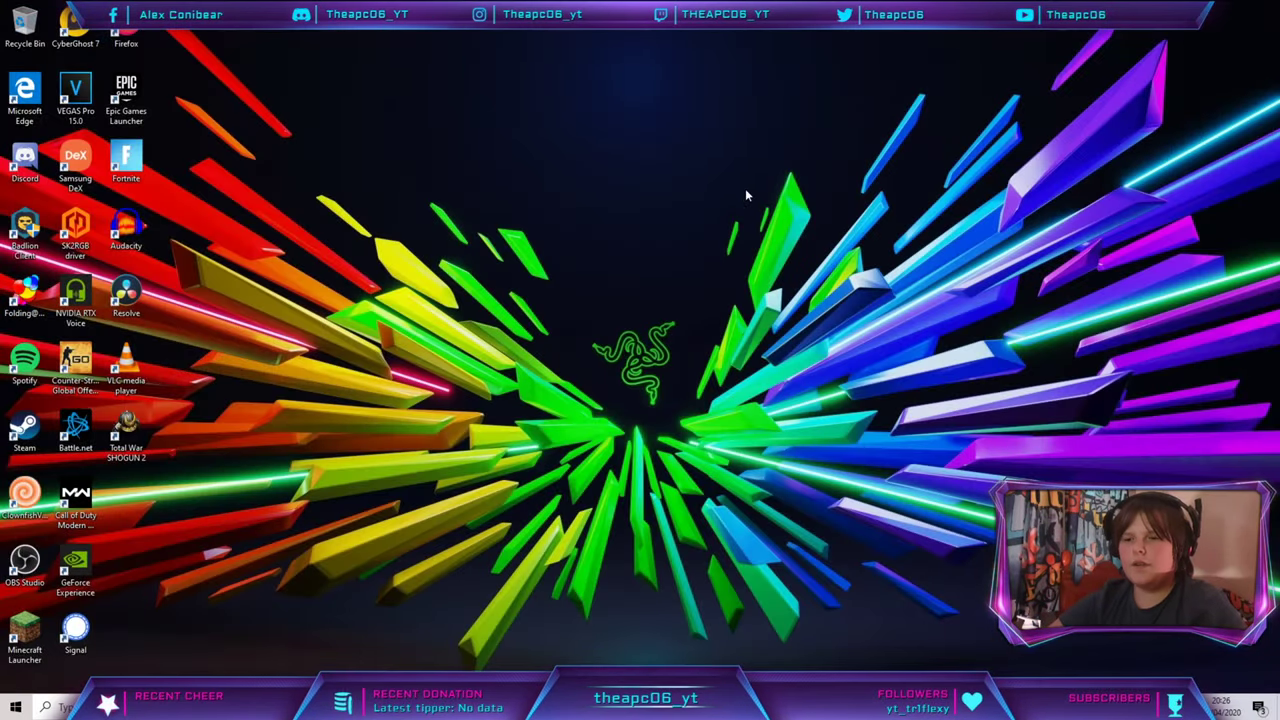
Find Snipping Tool by searching the Start menu for sni and launch it.
key("super")
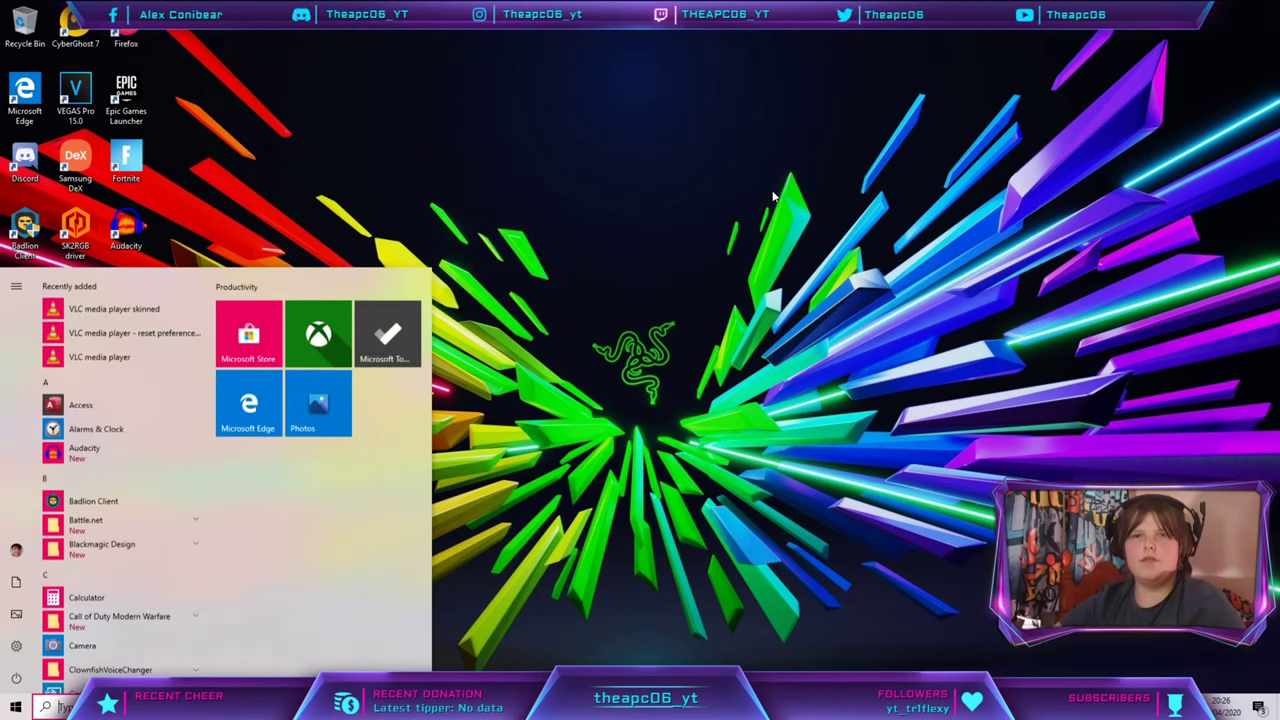
key("super")
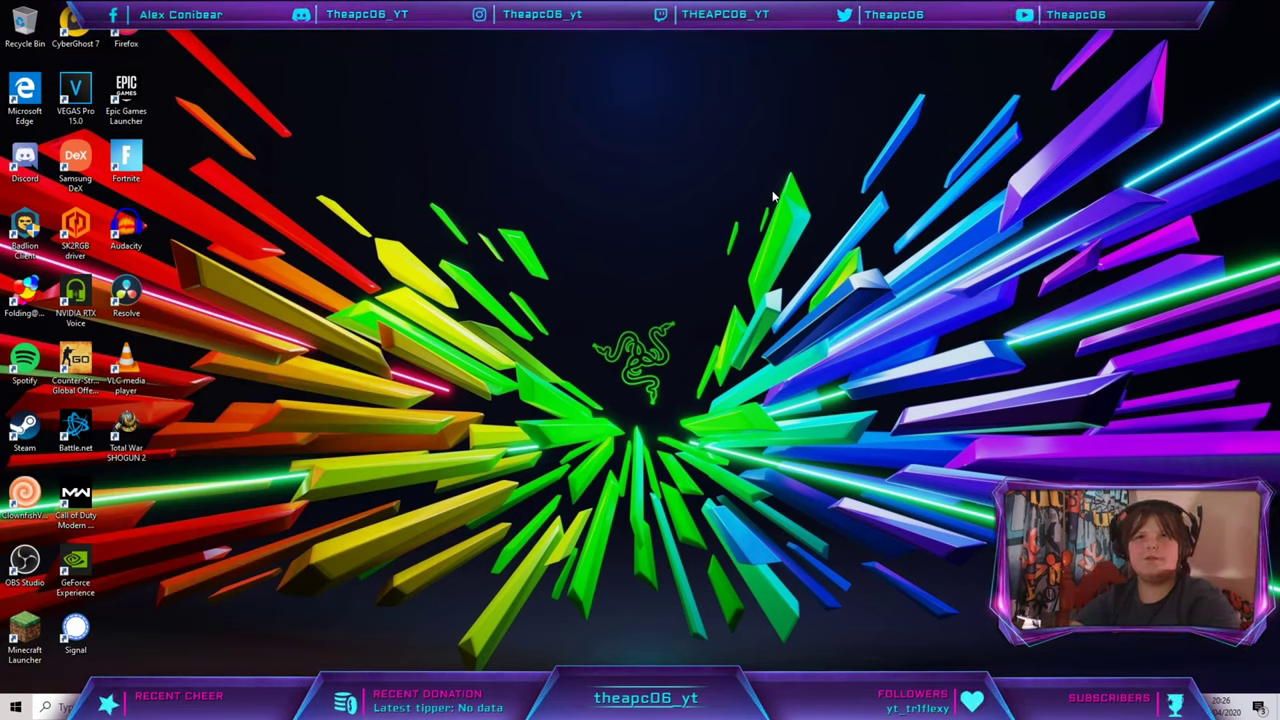
key("super")
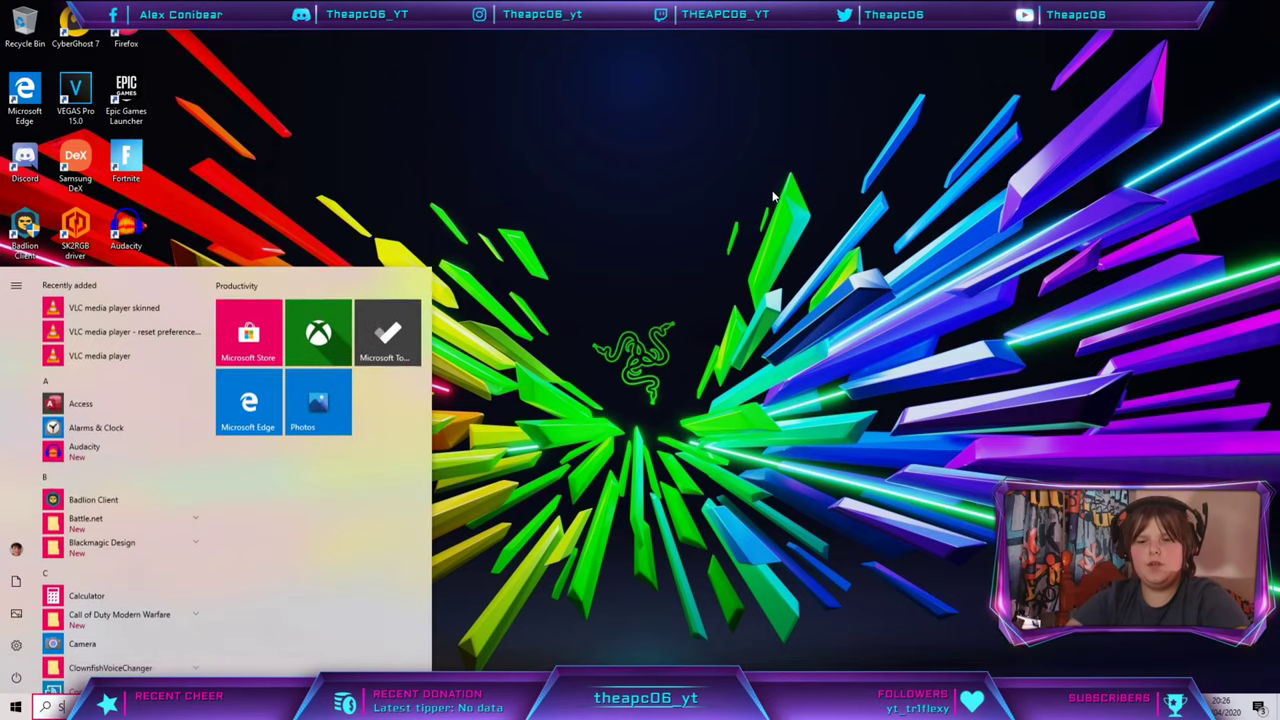
type("sni")
key("Return")
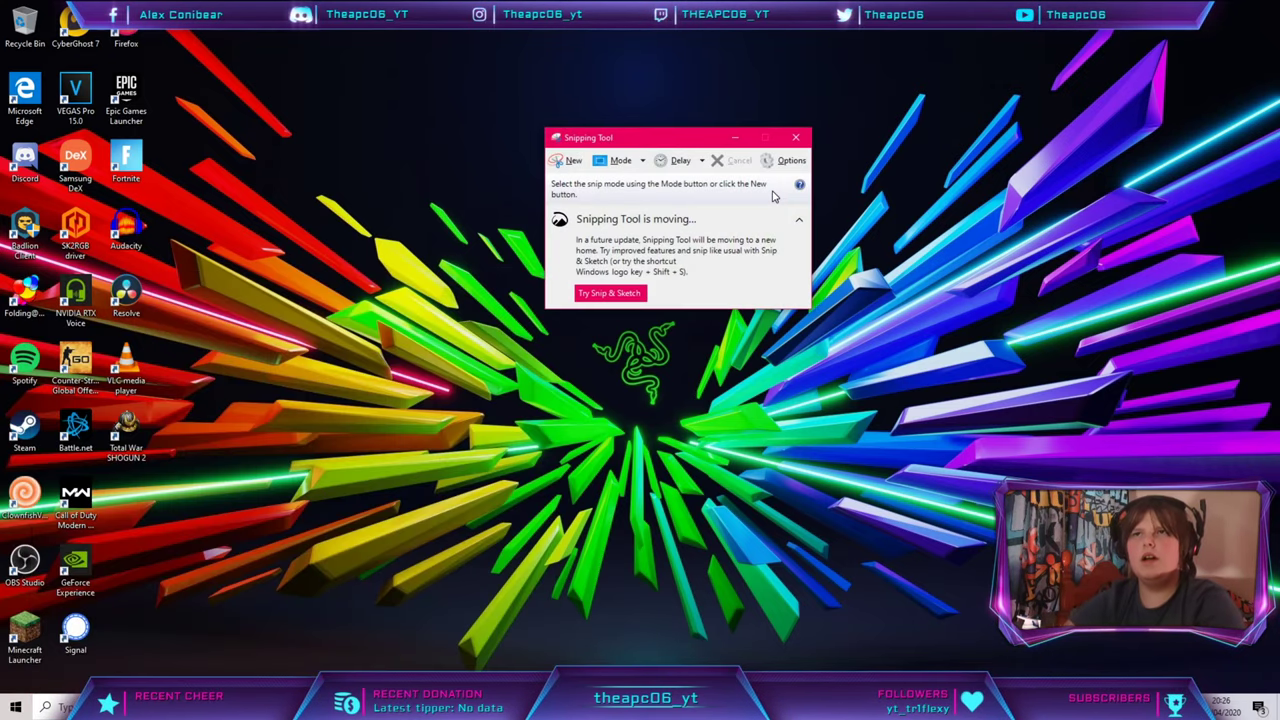
Capture a rectangular area of the desktop wallpaper as a new snip and close Snipping Tool.
left_click(568, 160)
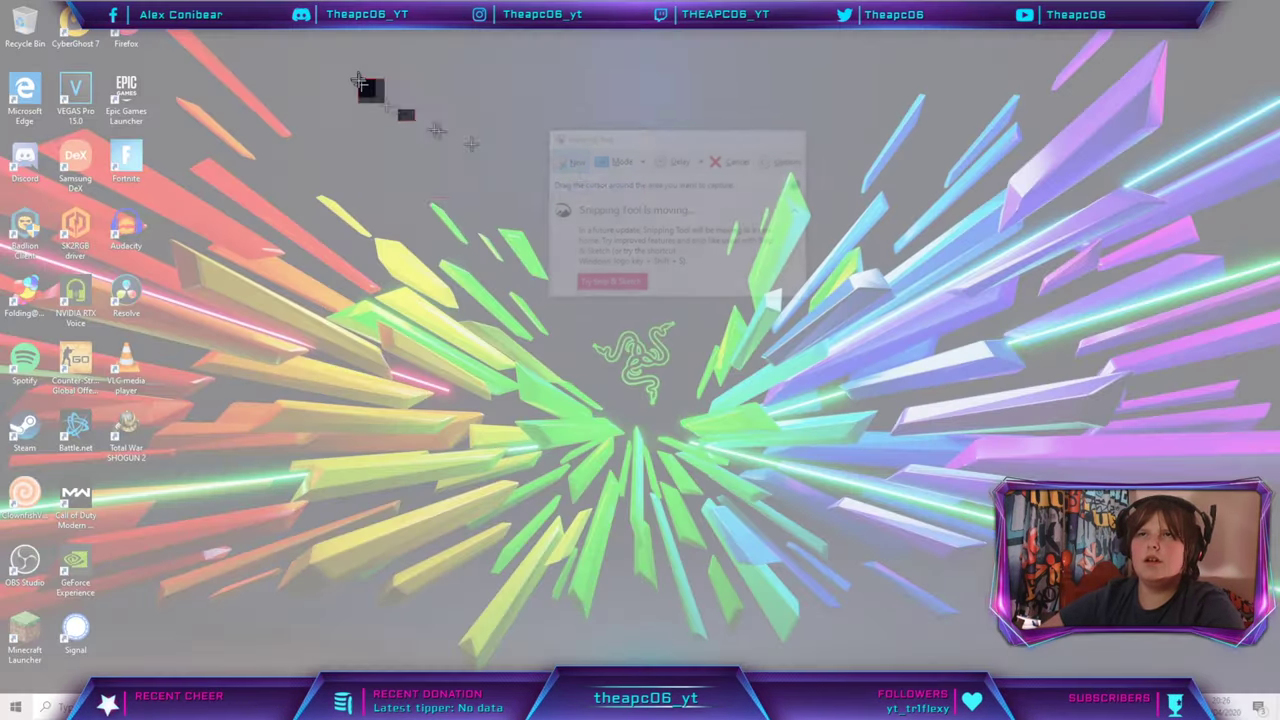
left_click_drag(358, 80, 554, 254)
left_click_drag(378, 177, 580, 318)
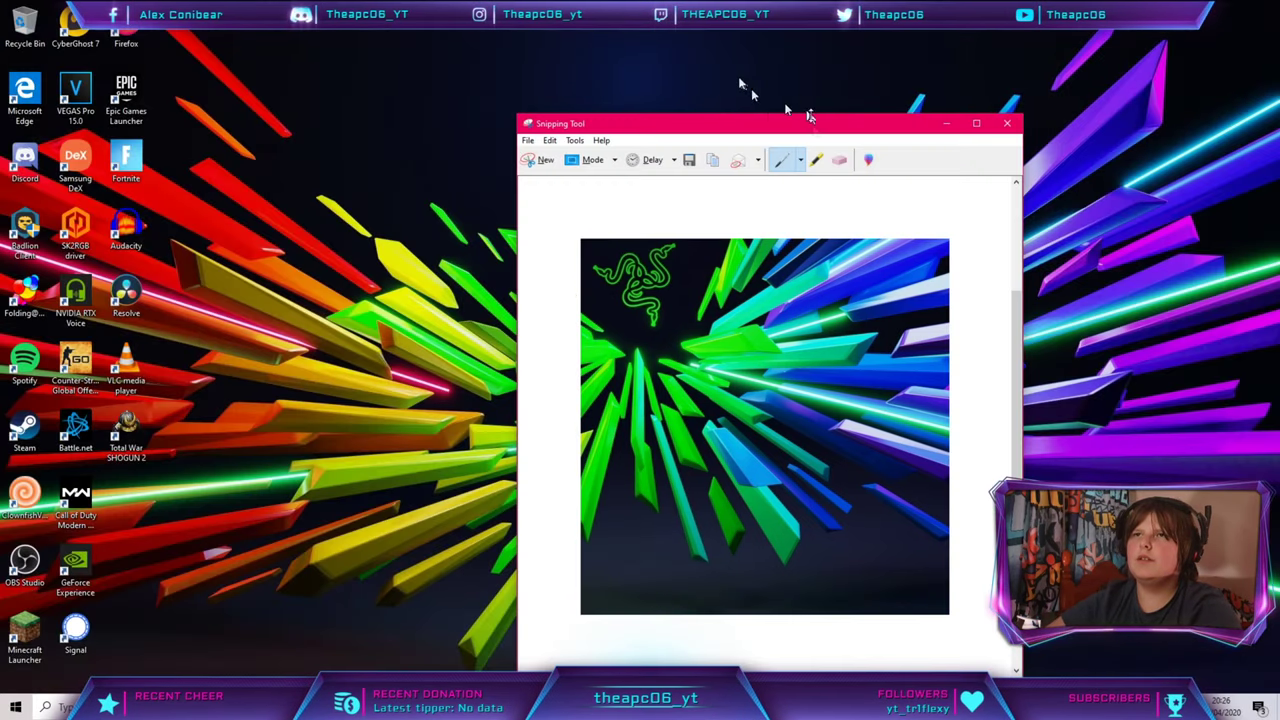
left_click(1006, 123)
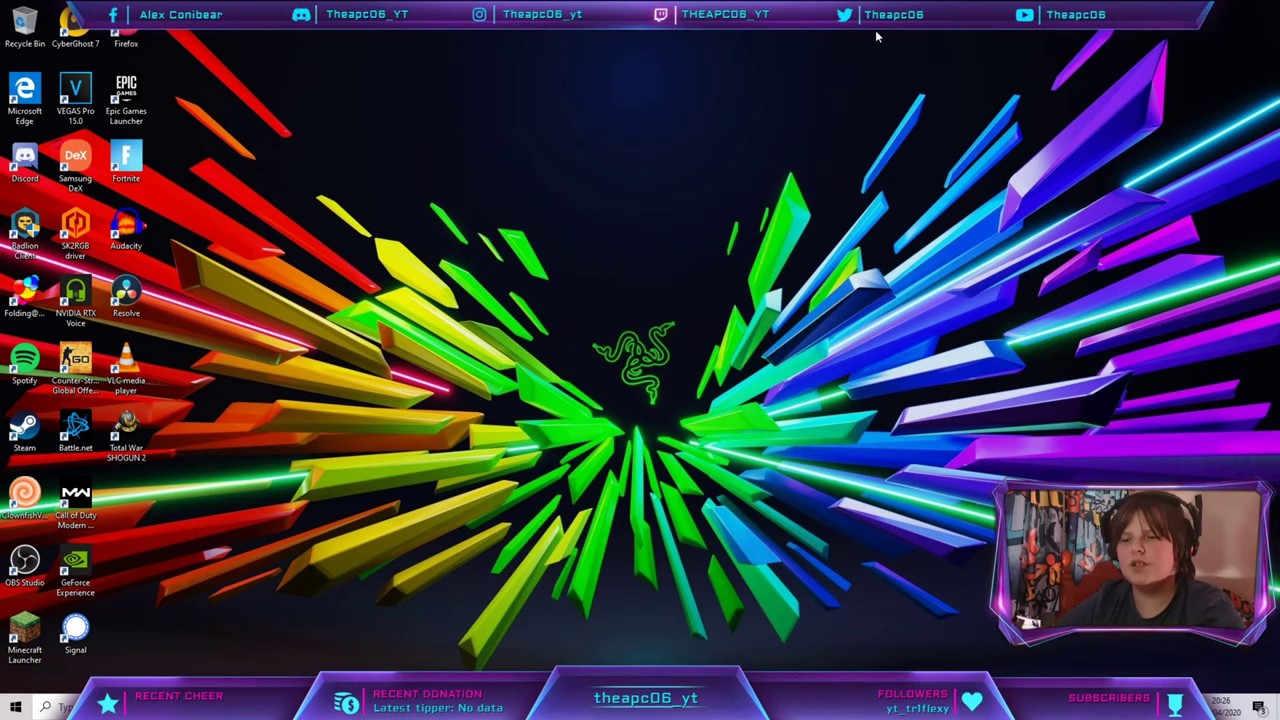
Take a full-screen screenshot of the desktop and open it from the Screenshots folder in Pictures.
key("super+Print")
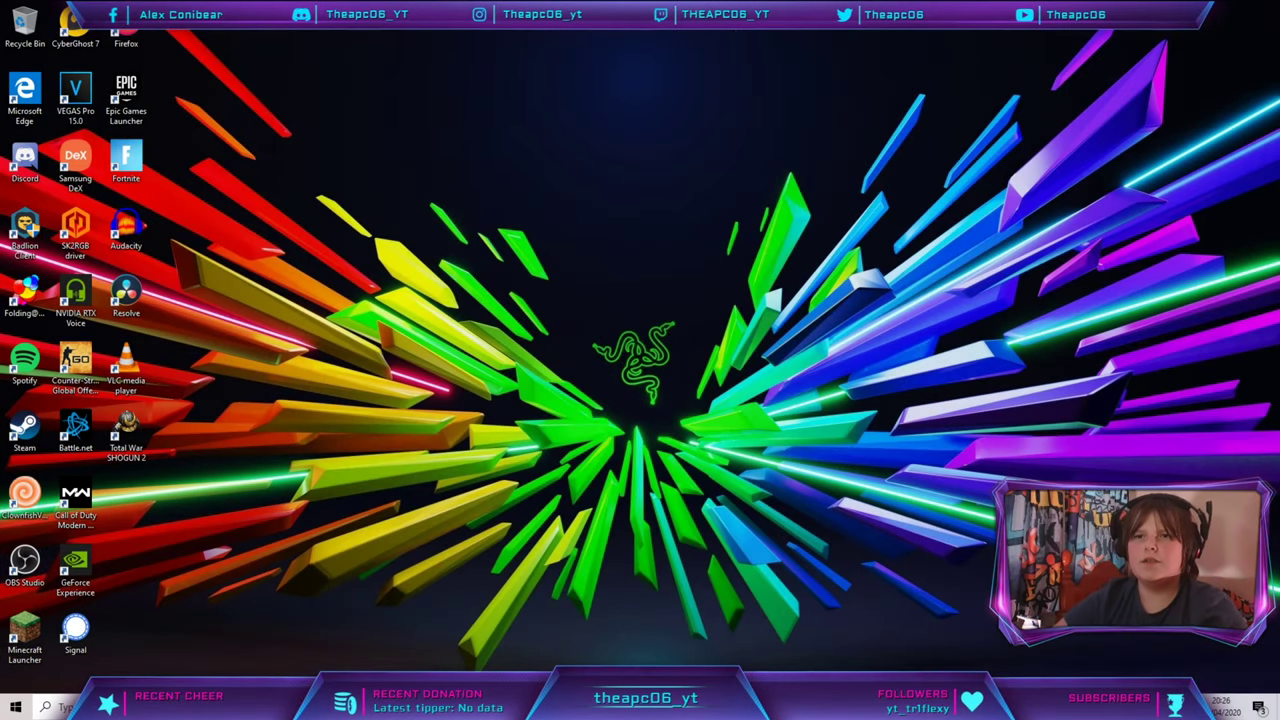
key("super+e")
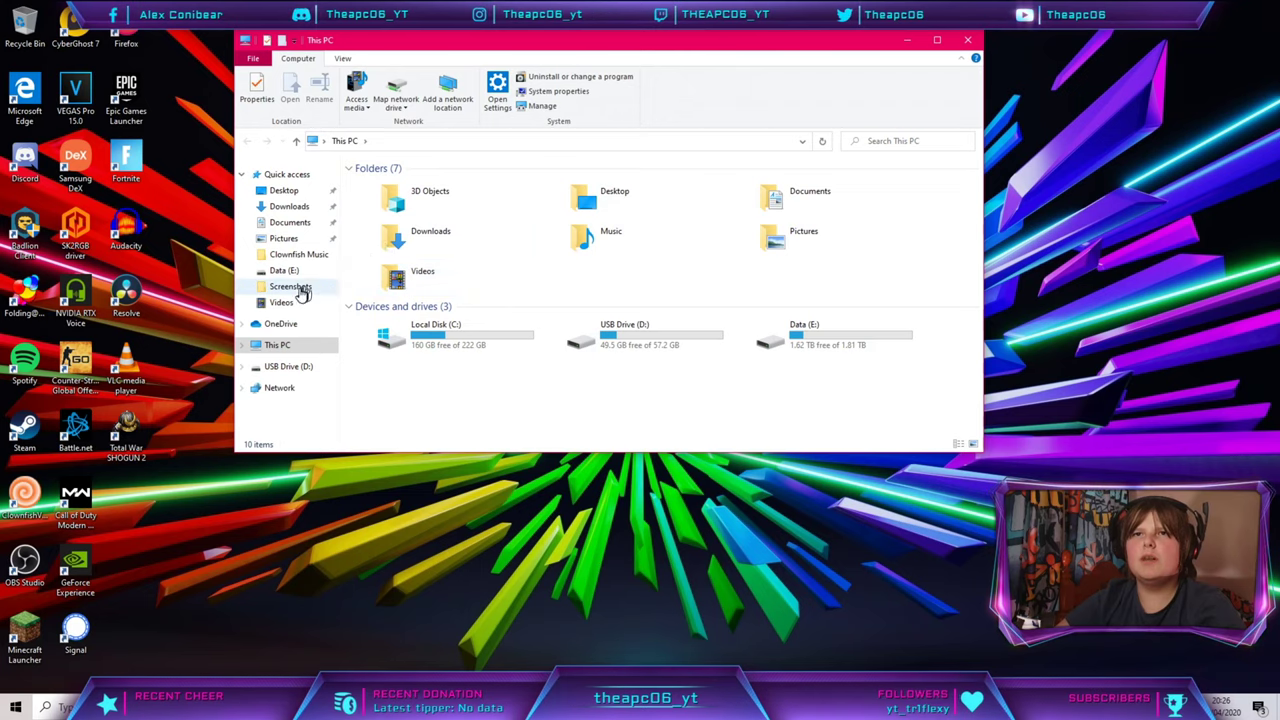
left_click(285, 240)
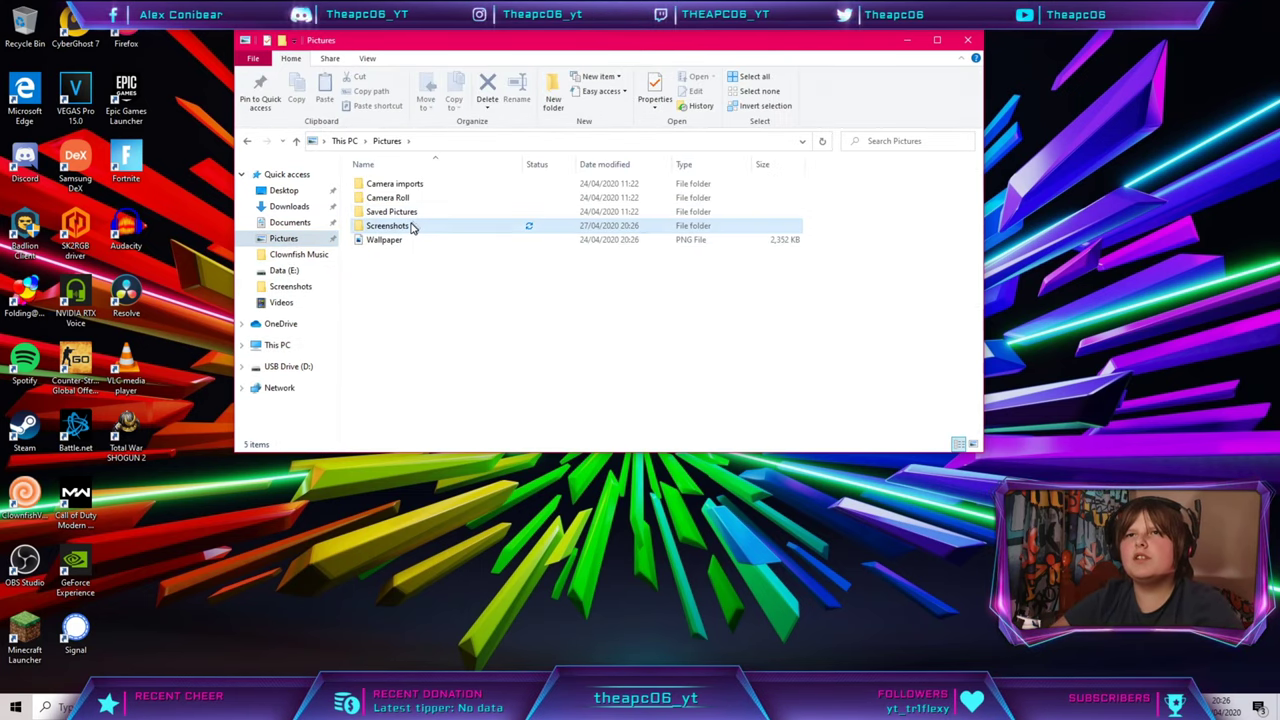
double_click(421, 224)
scroll(845, 360, "down", 2)
double_click(848, 398)
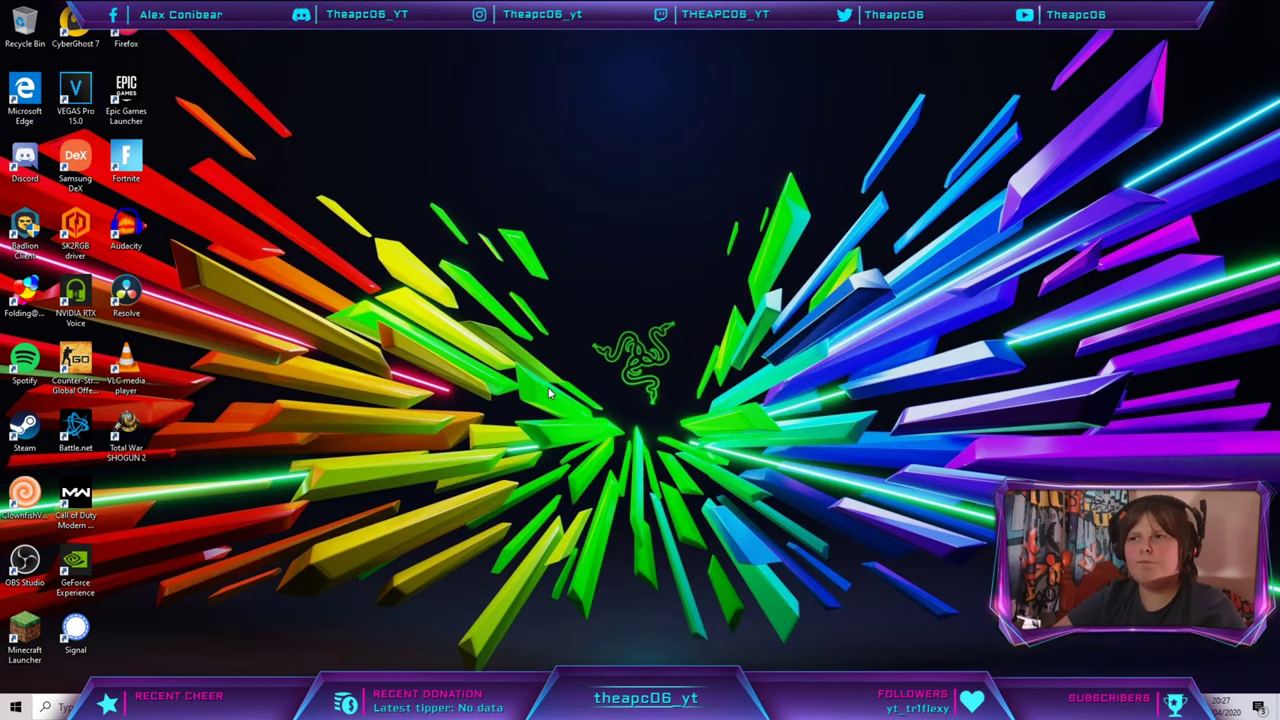
key("super")
key("super")
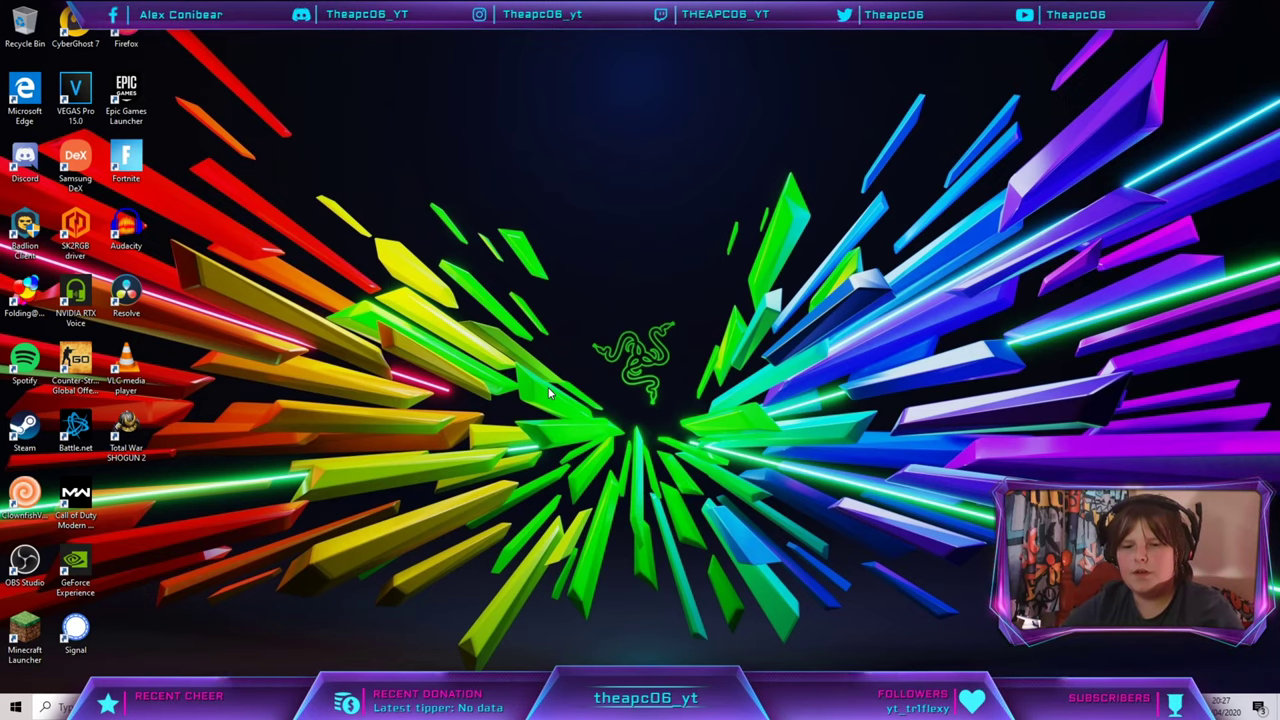
Launch Notepad by entering notepad in the Run dialog, and close the empty Notepad window.
key("super+r")
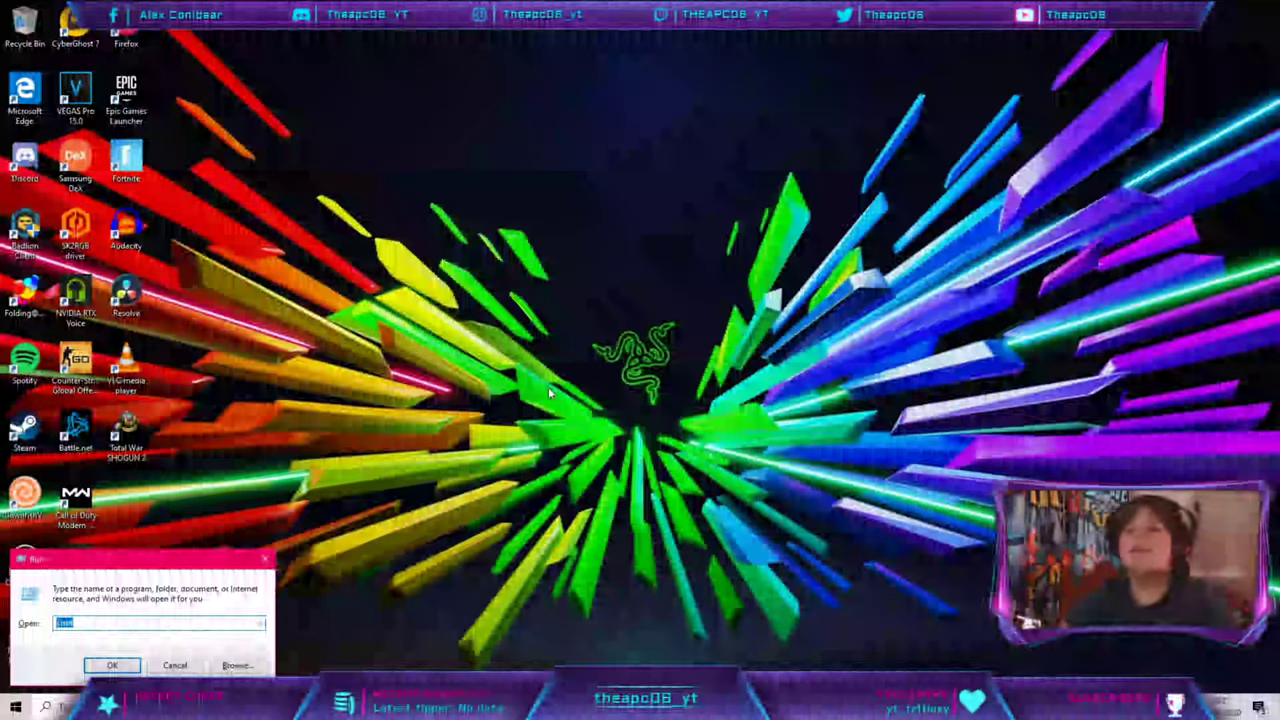
key("BackSpace")
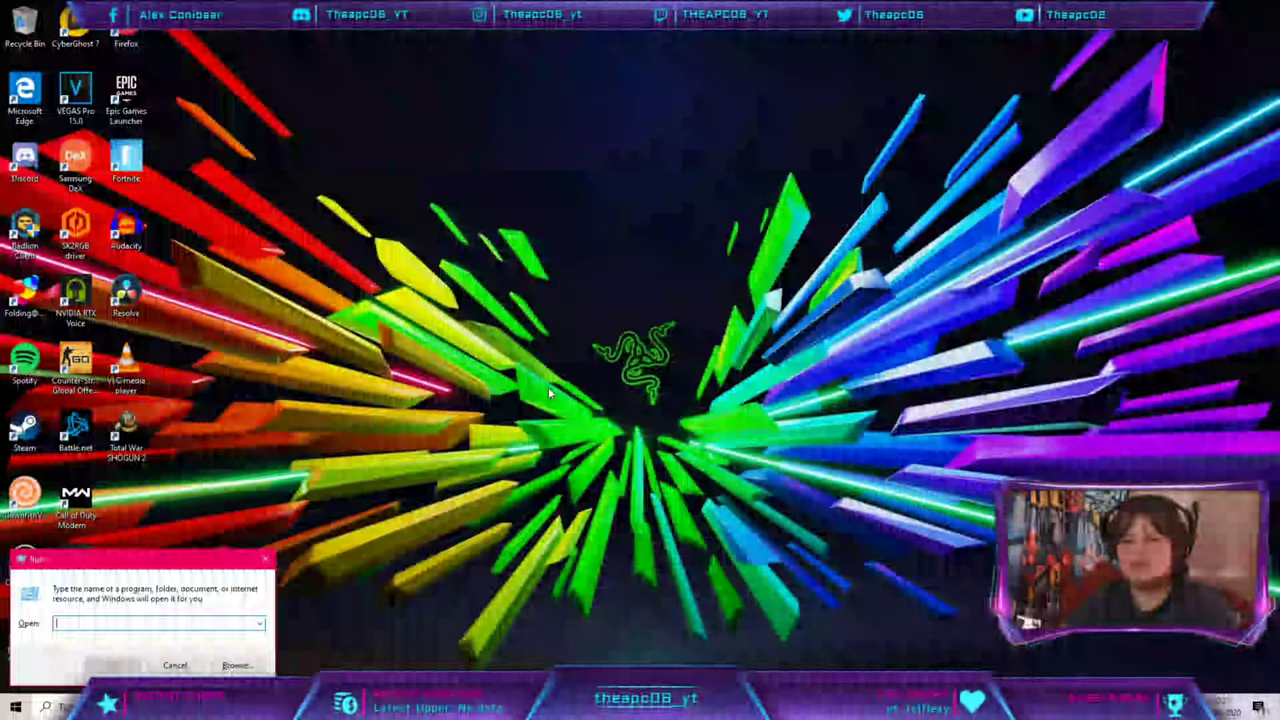
type("N")
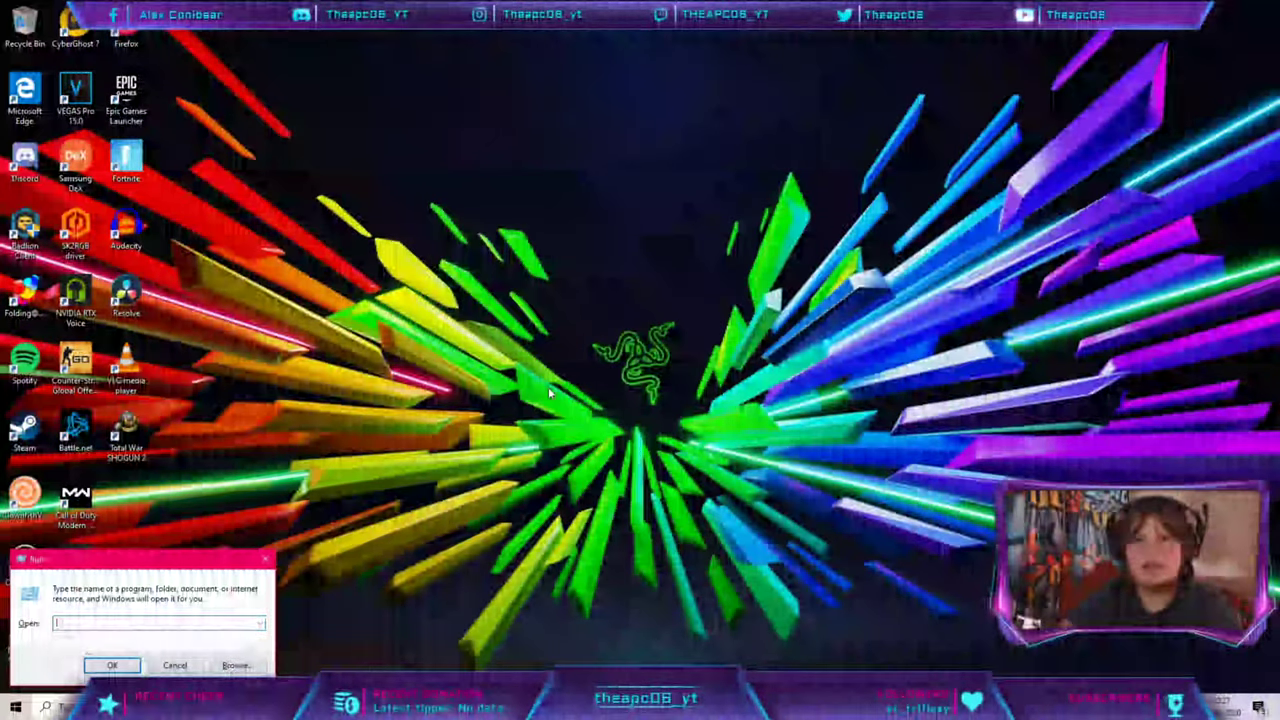
type("n")
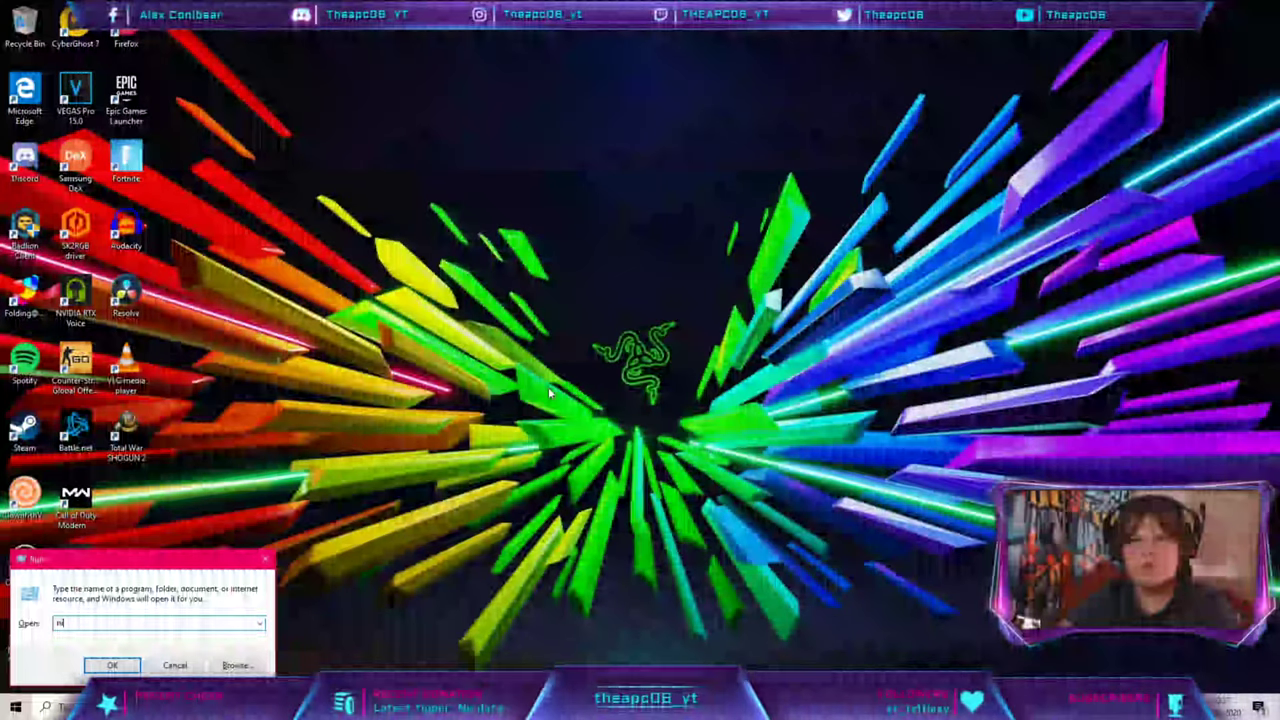
type("otepad")
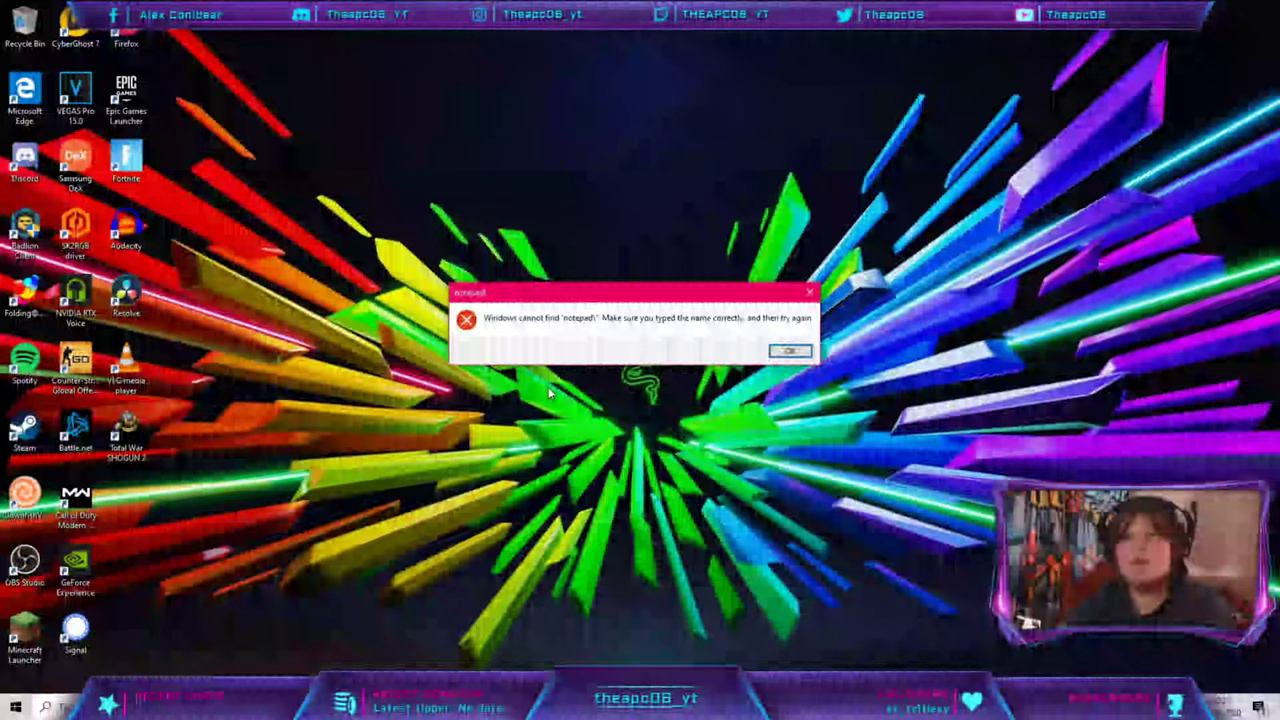
key("Return")
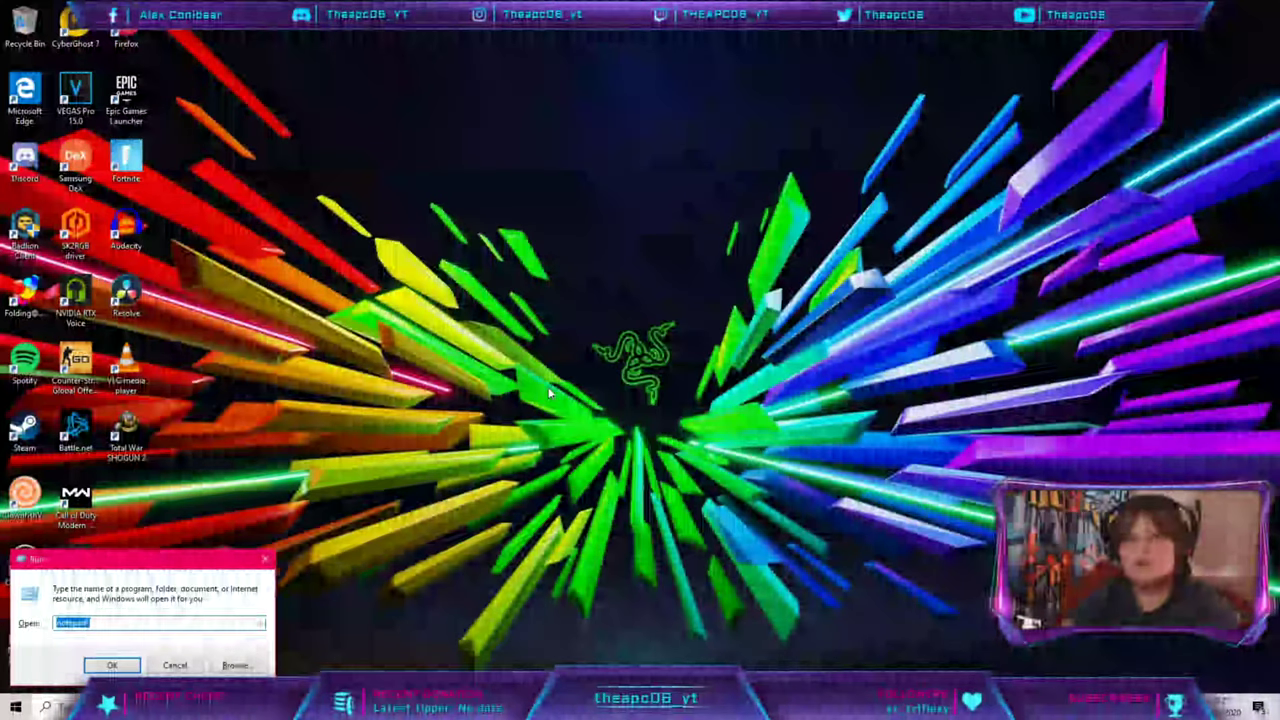
key("Return")
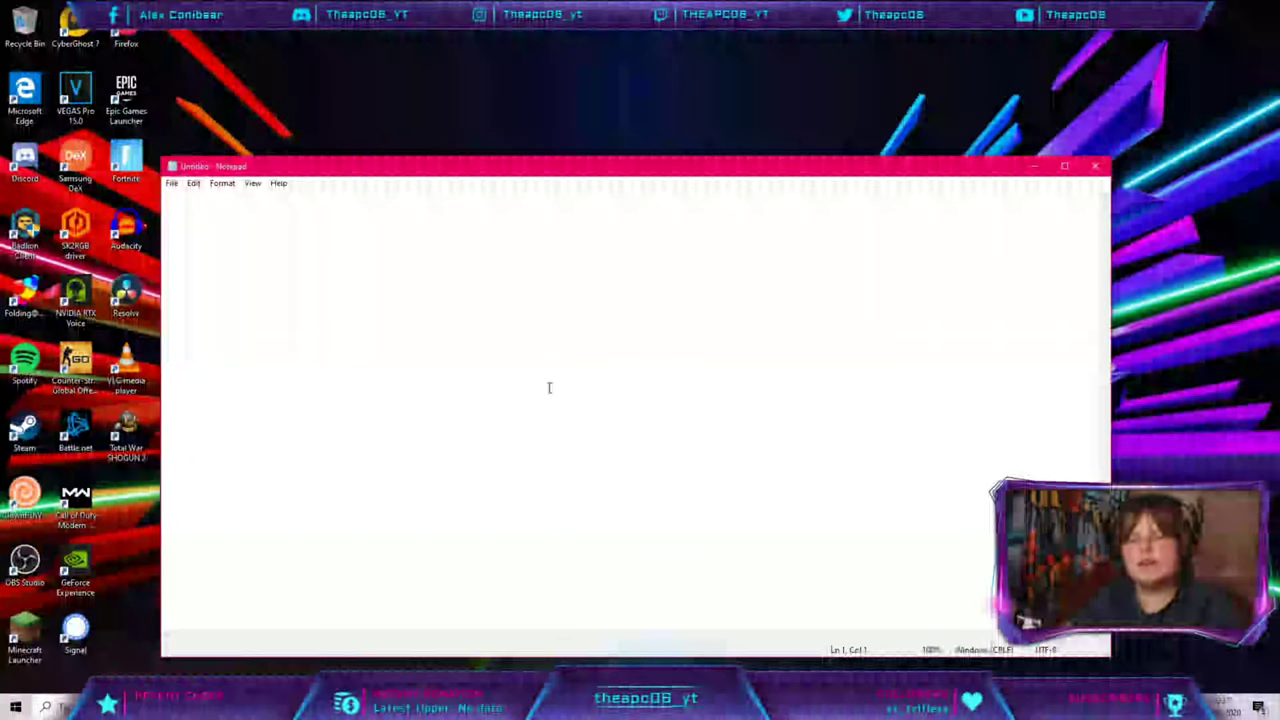
key("alt+F4")
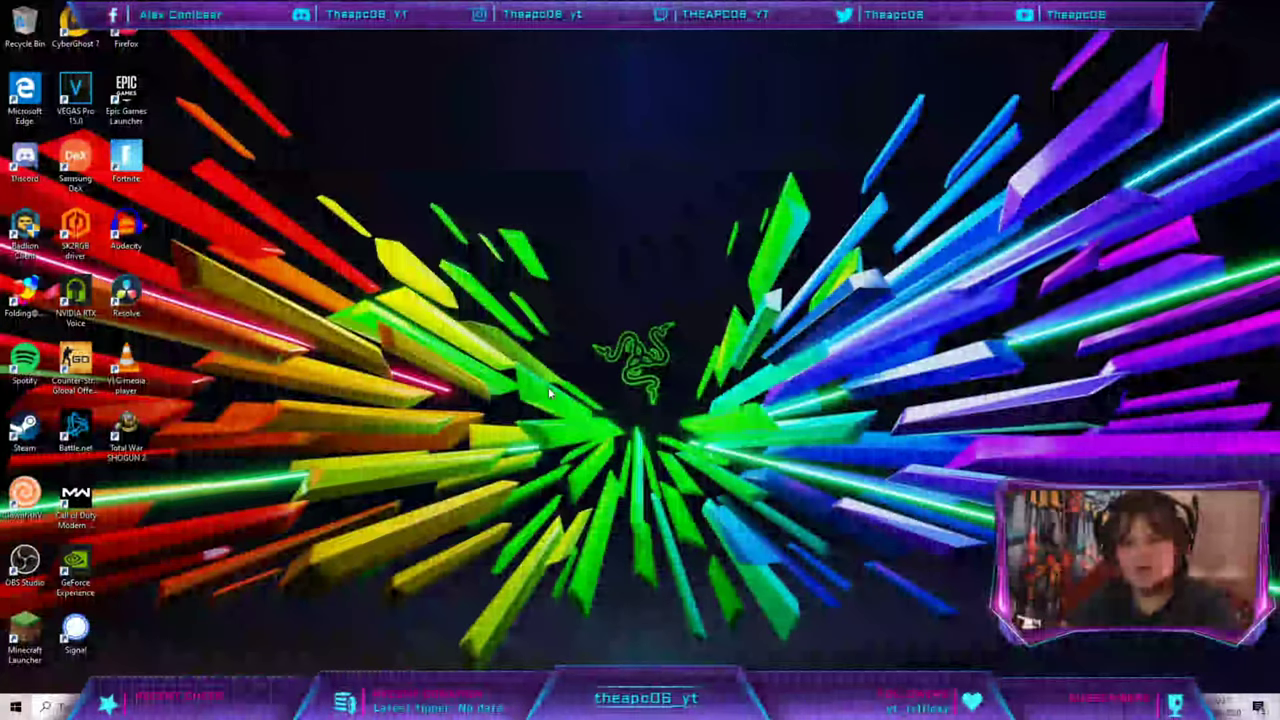
Launch Firefox through the Run dialog and close the browser window.
key("super+r")
type("fire")
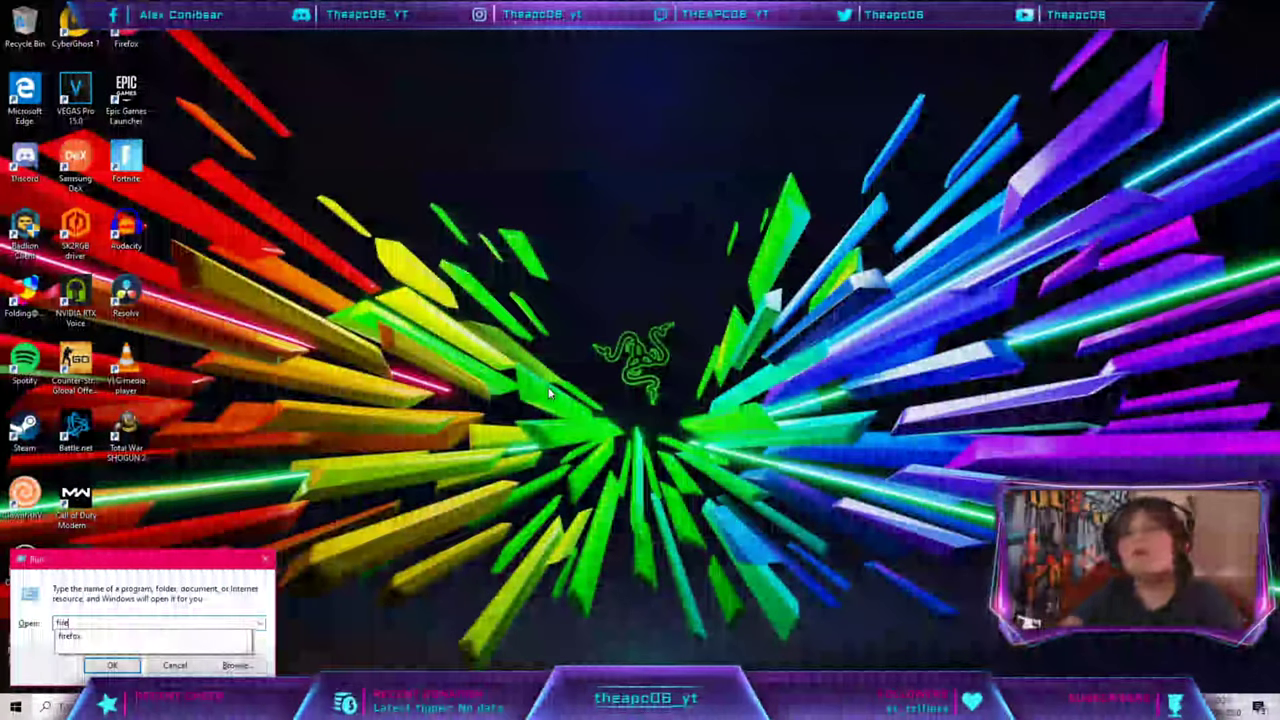
key("Return")
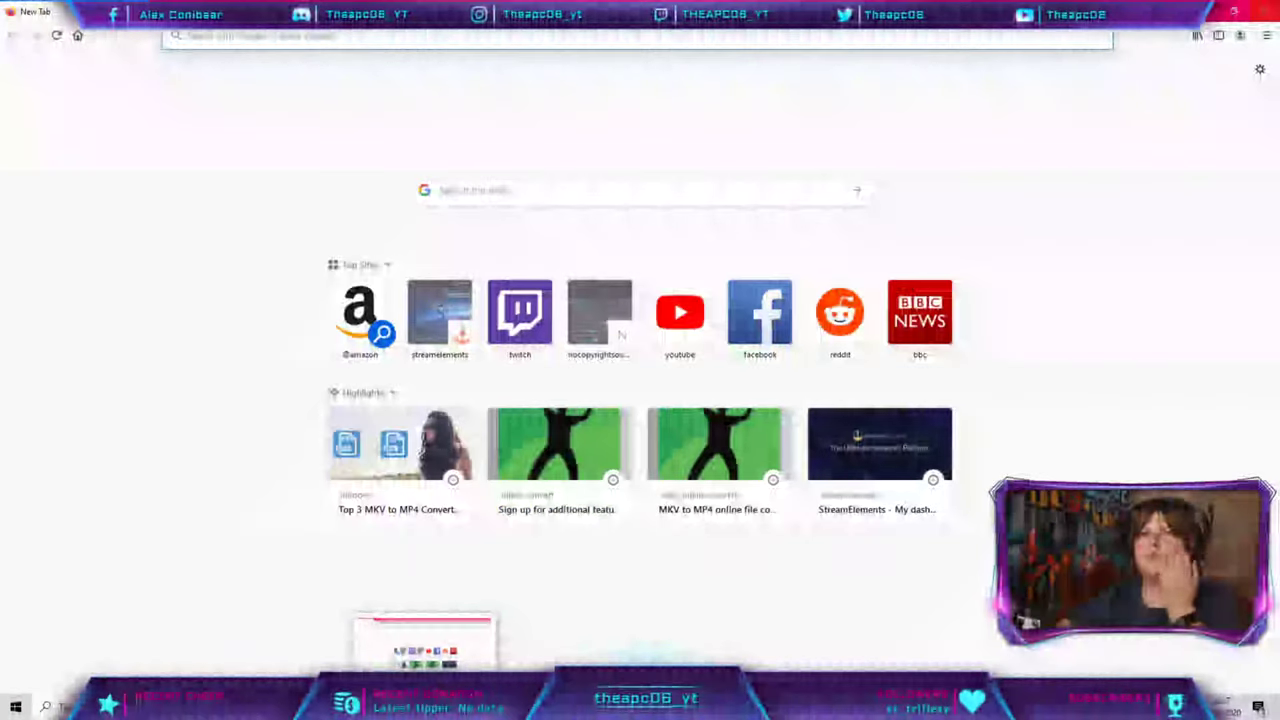
left_click(1234, 12)
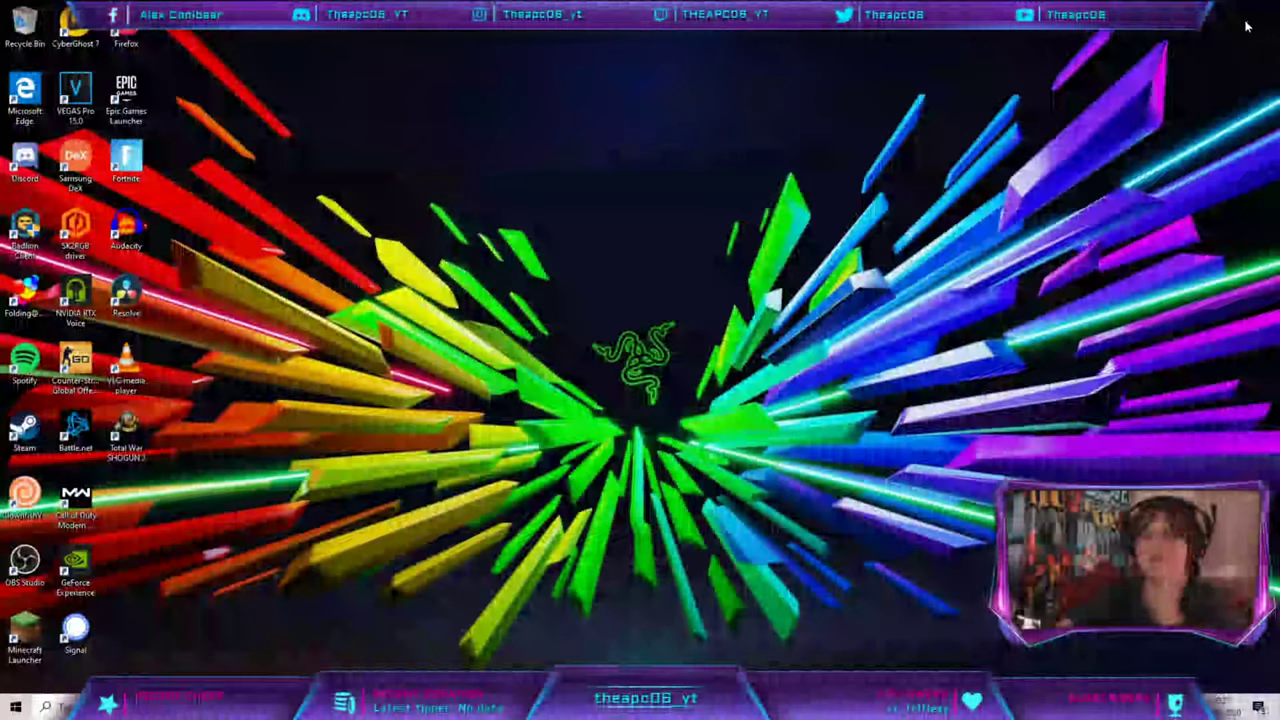
Run winver from the Run dialog to show the About Windows version information.
key("super+r")
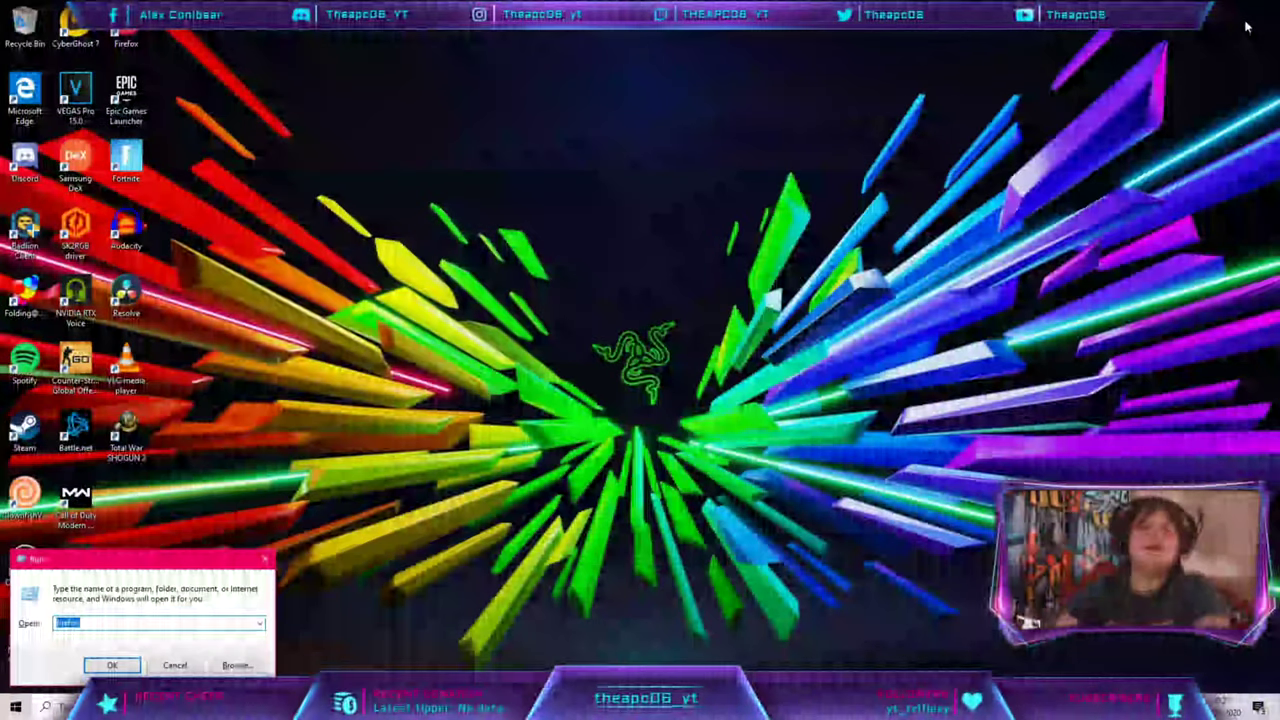
type("win")
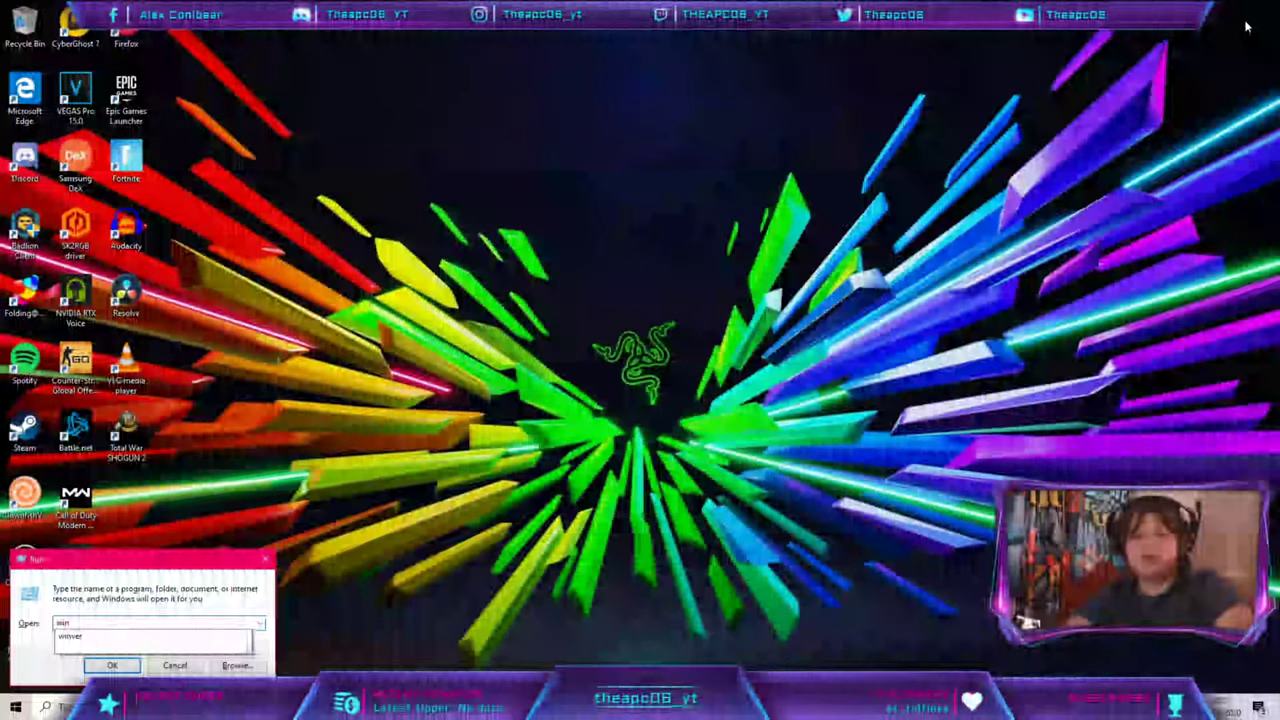
key("Down")
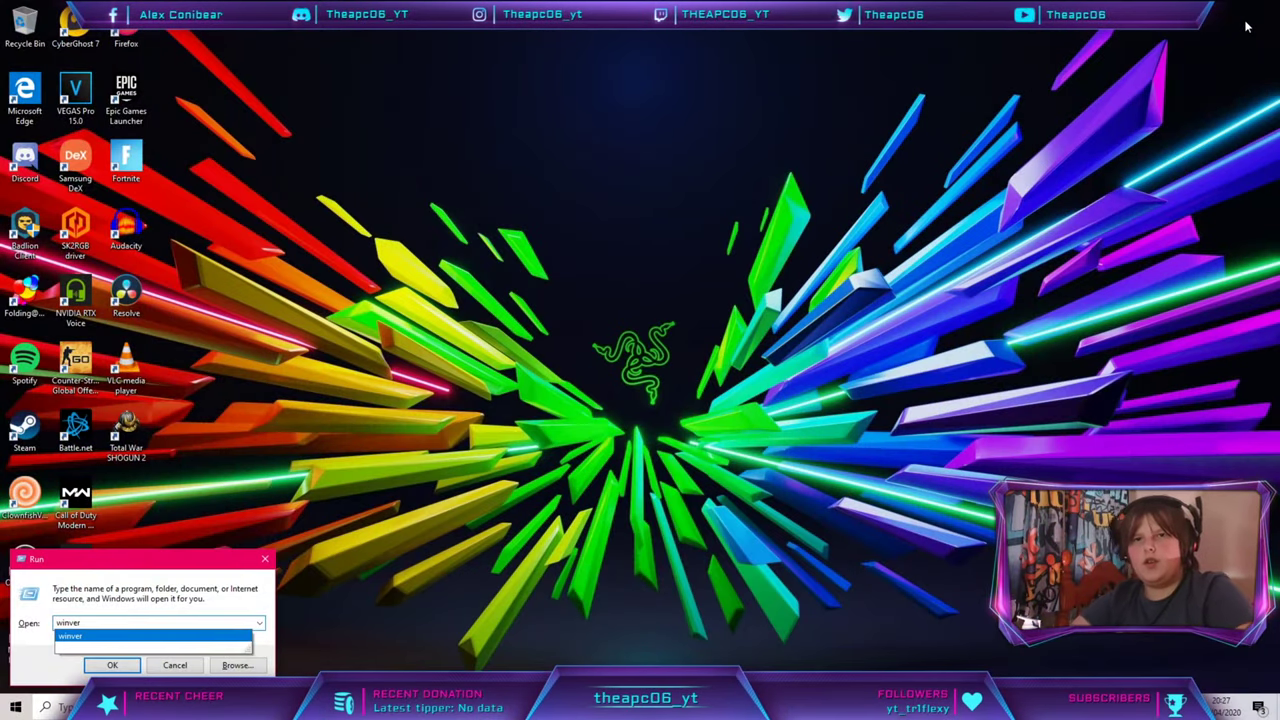
key("Return")
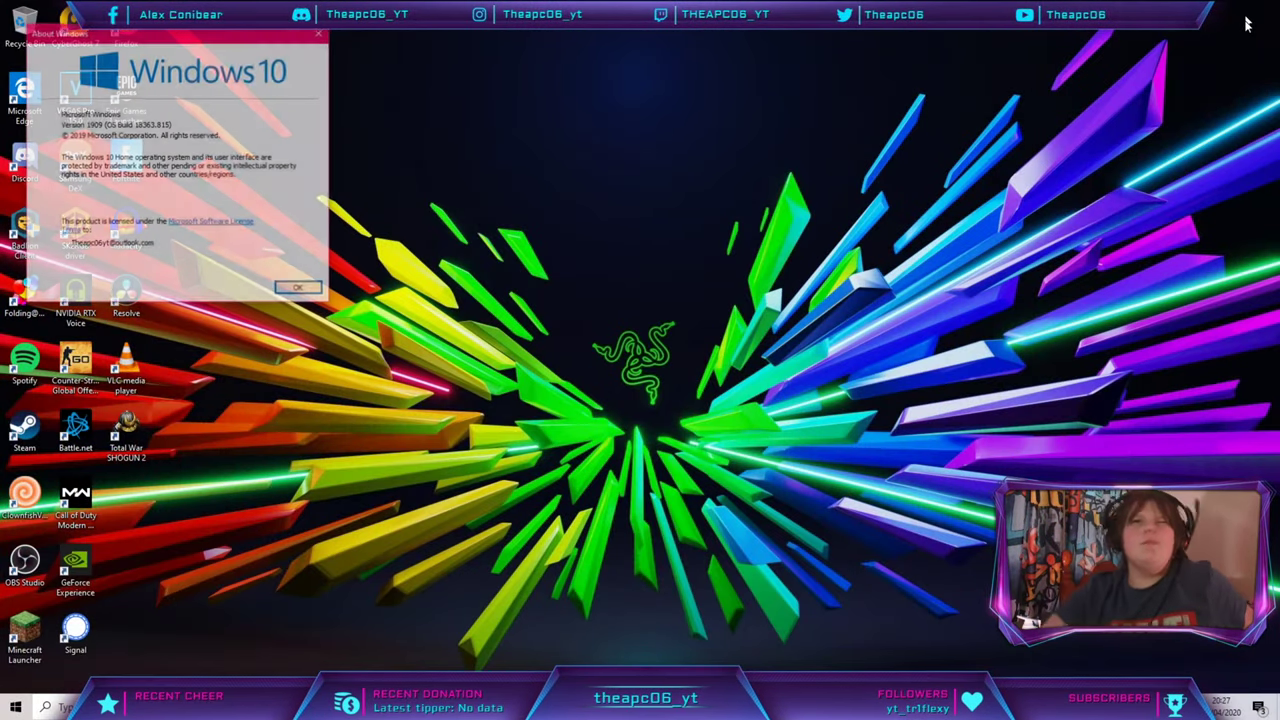
Enlarge the About Windows dialog with Magnifier, reducing the magnification by one level, and dismiss the dialog.
key("super")
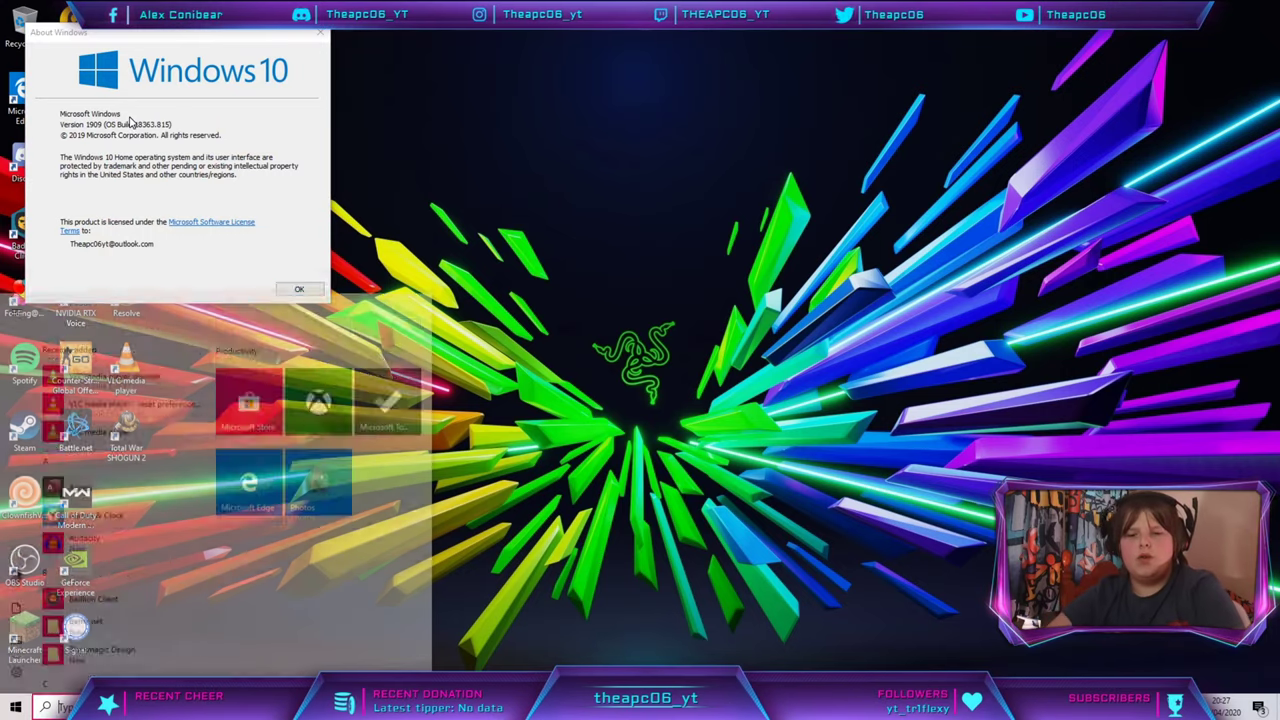
type("mag")
key("Return")
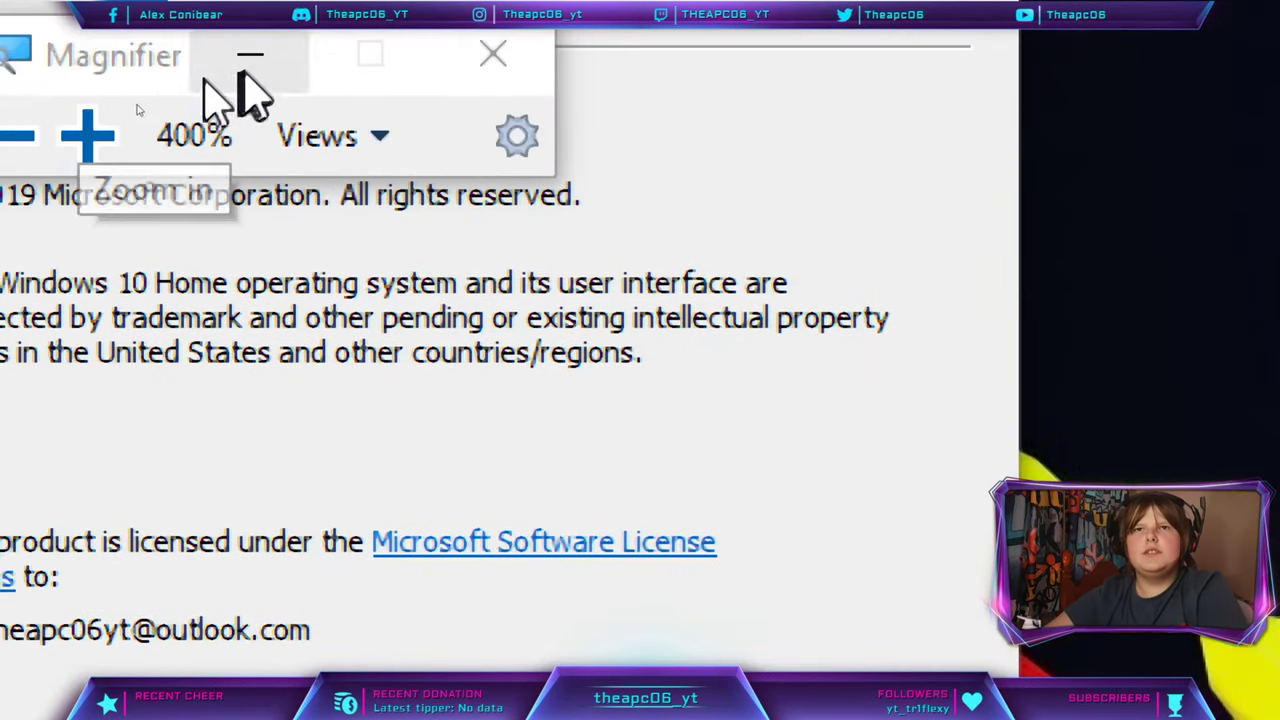
left_click(30, 140)
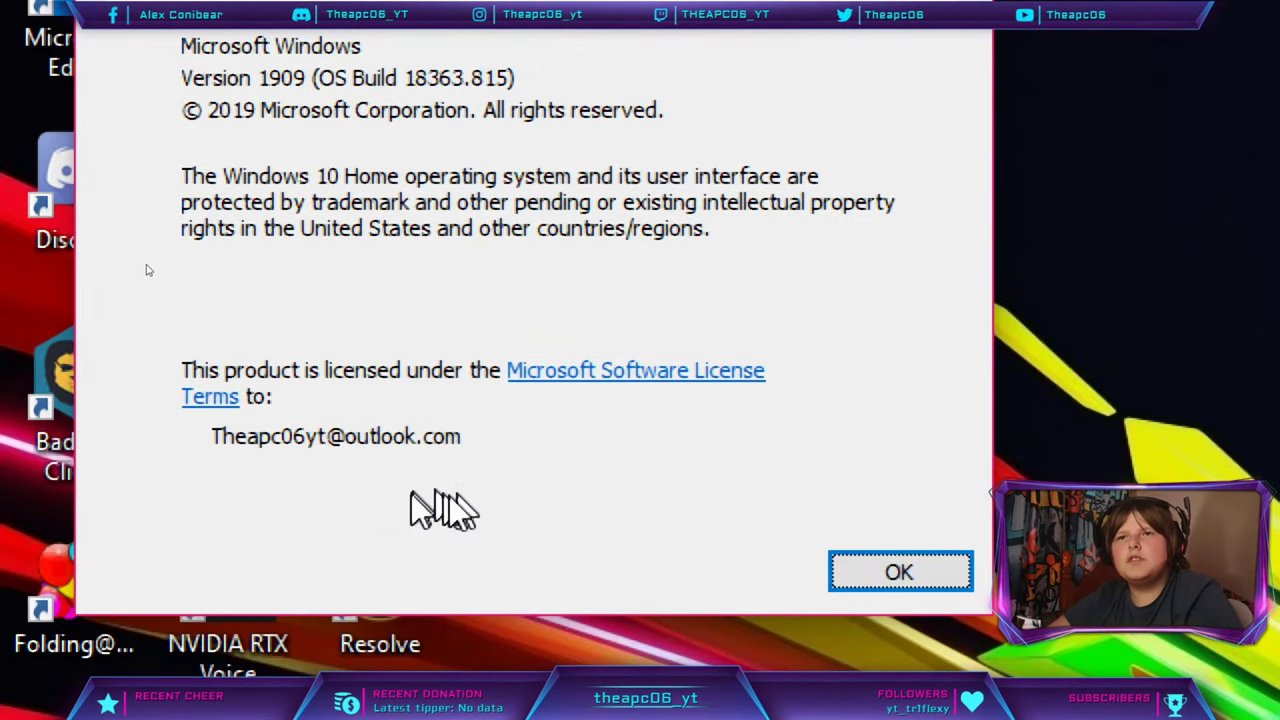
left_click(908, 592)
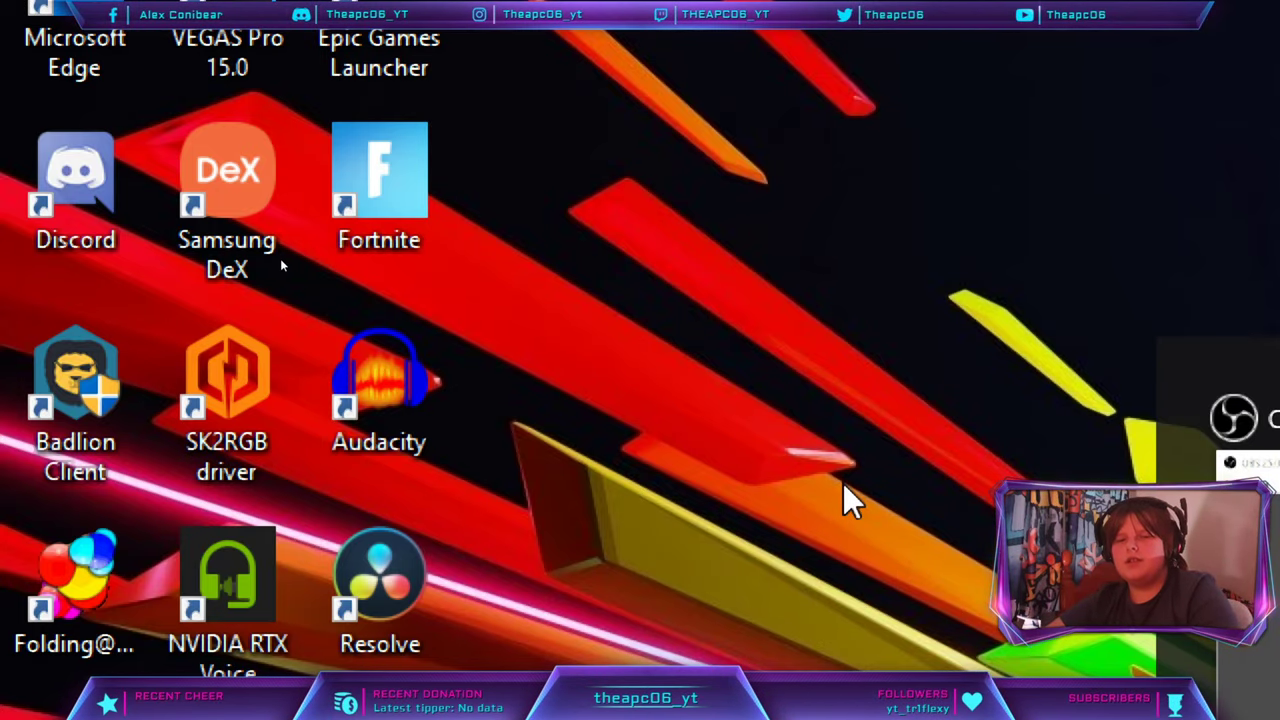
Close Magnifier to restore the normal desktop view, and switch to the OBS window.
key("alt+Tab")
left_click(414, 63)
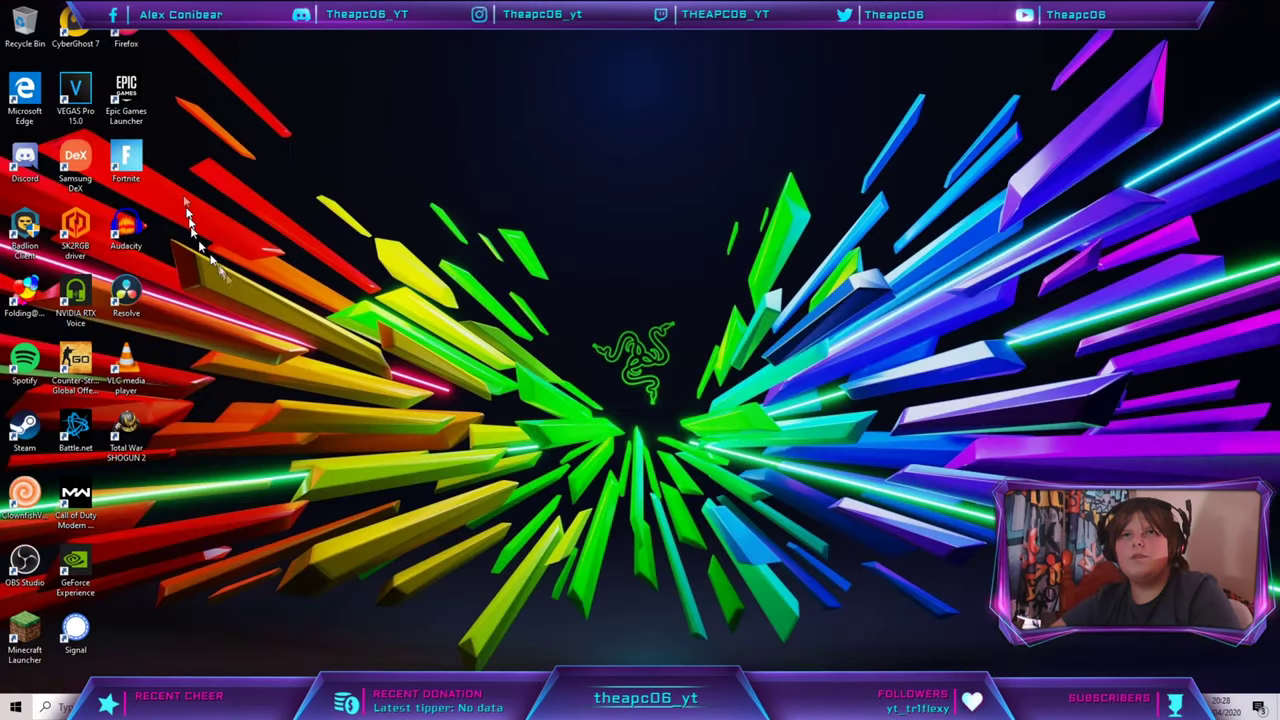
key("super")
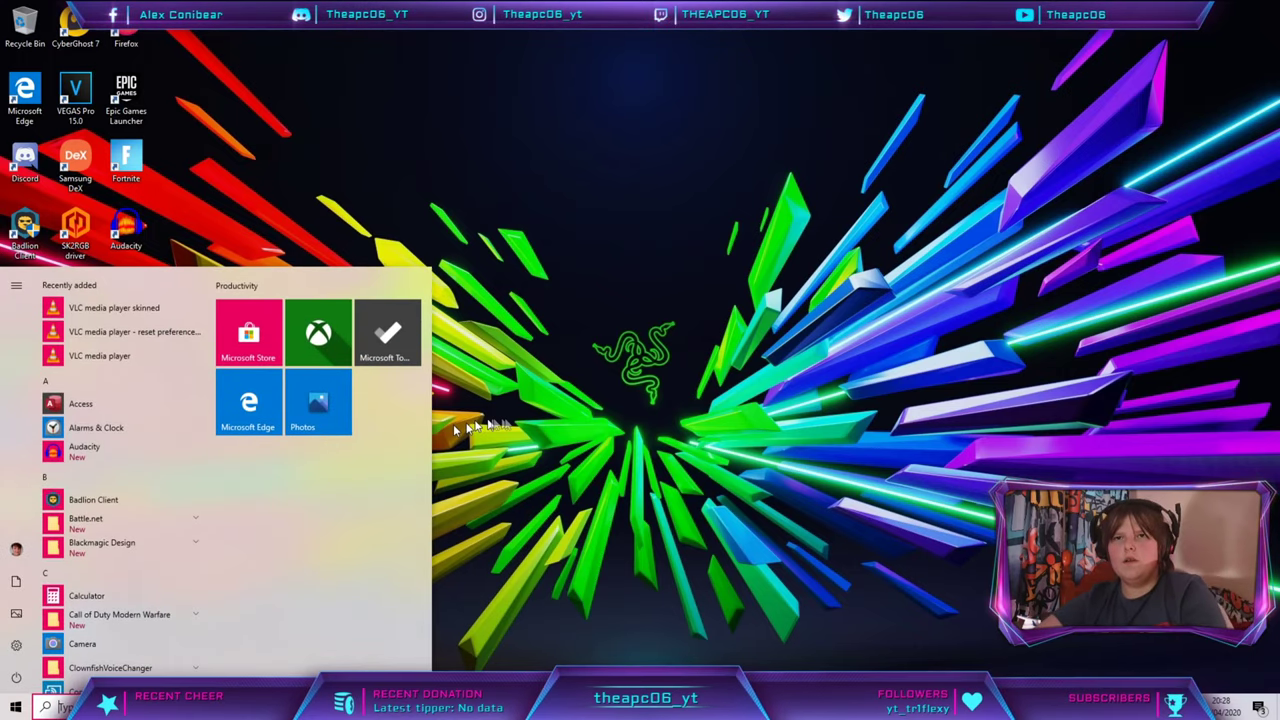
key("super")
left_click(442, 706)
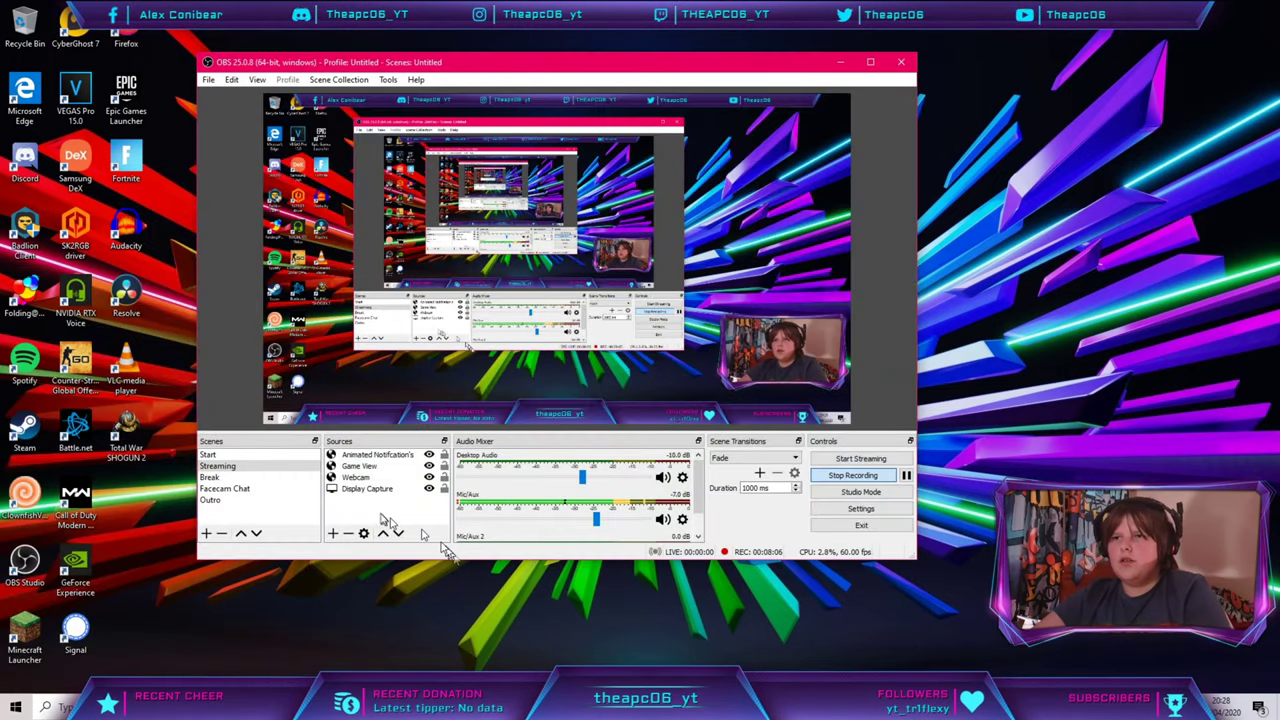
Change the active recording scene in OBS to Facecam Chat.
left_click(260, 479)
left_click(260, 499)
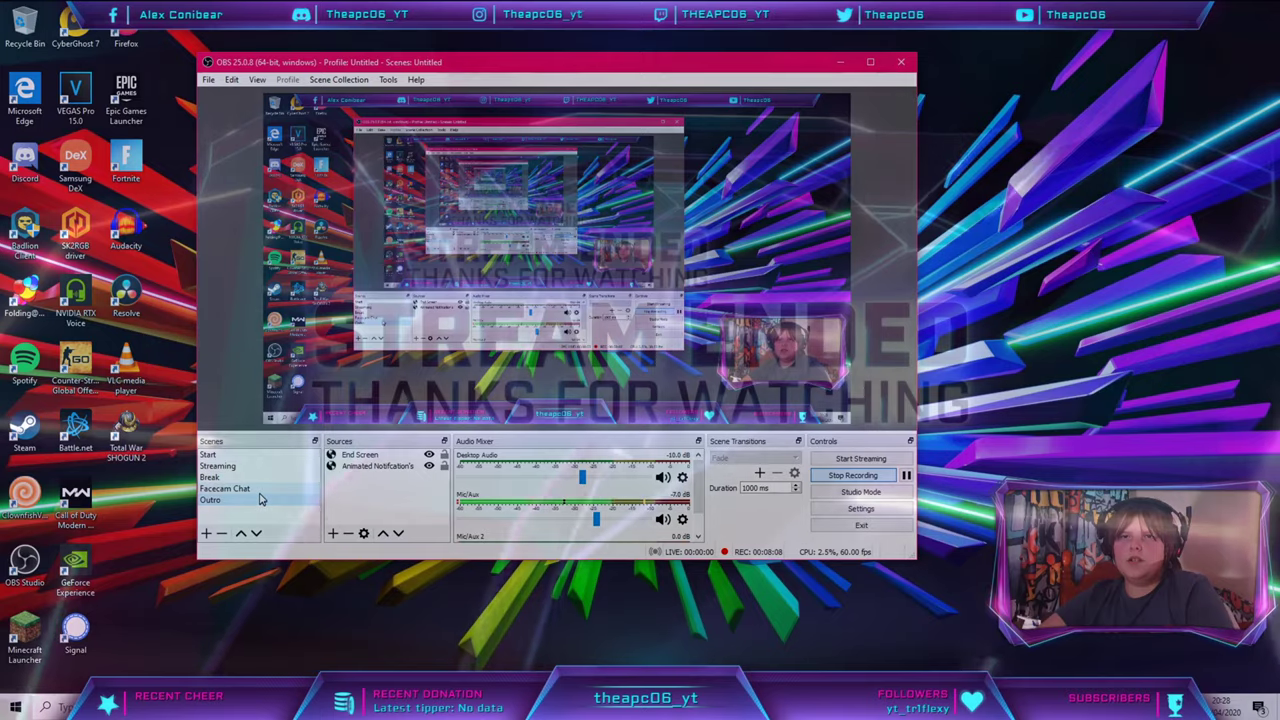
left_click(261, 488)
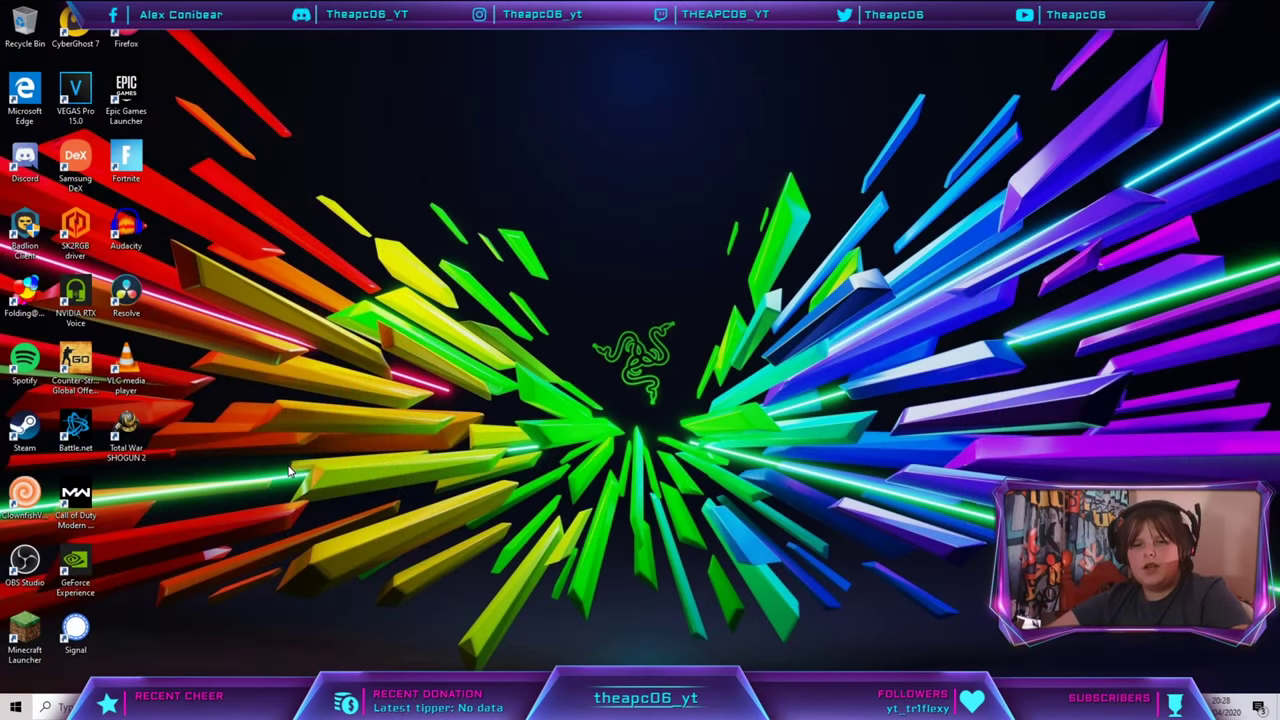
key("ctrl+shift+Escape")
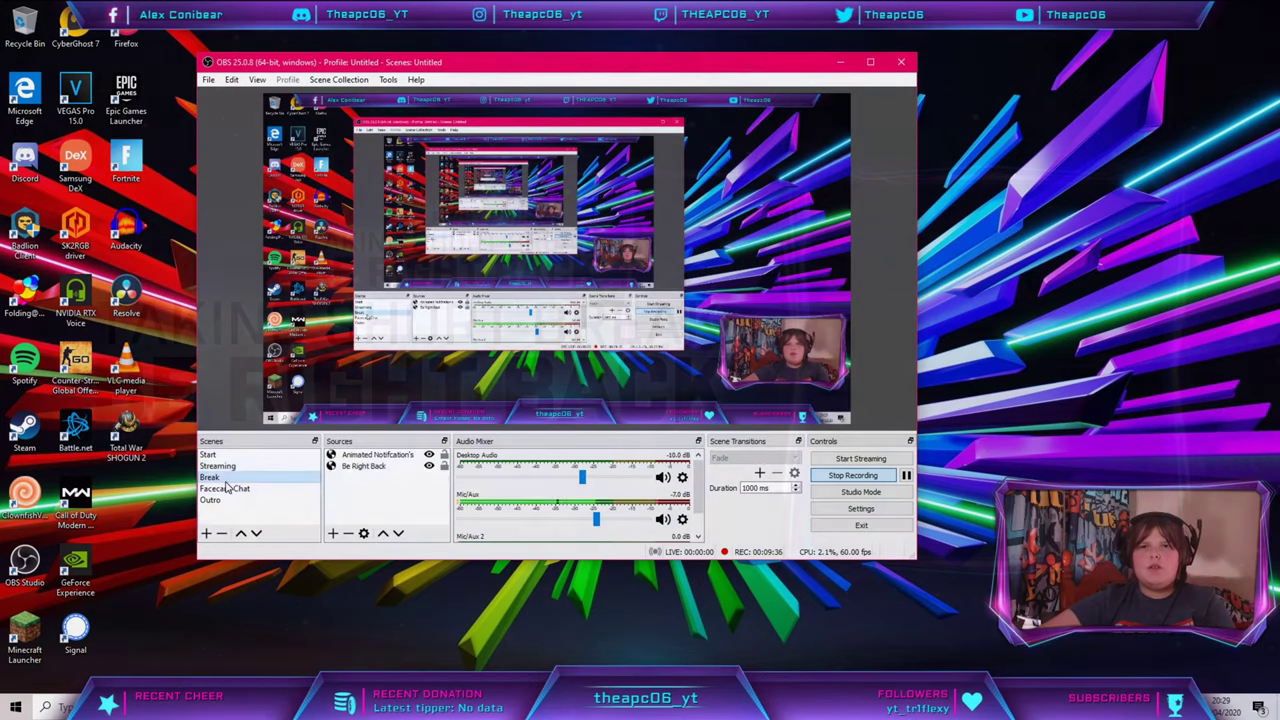
left_click(243, 566)
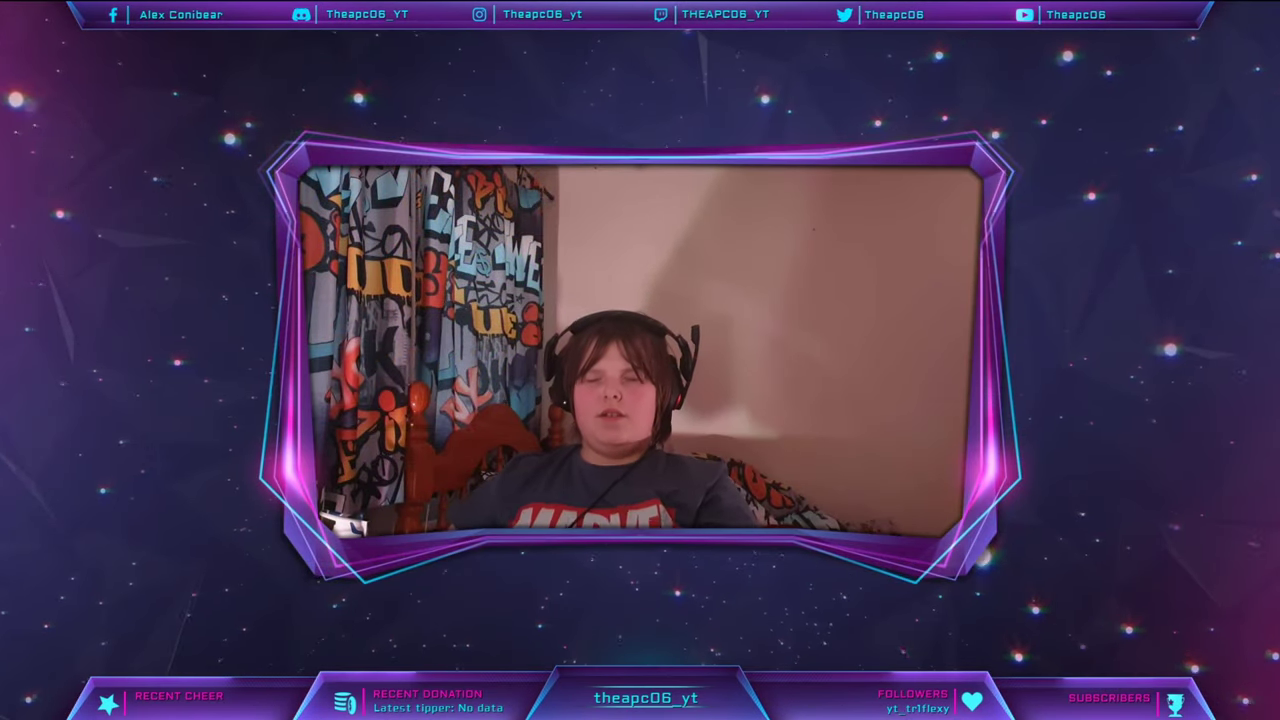